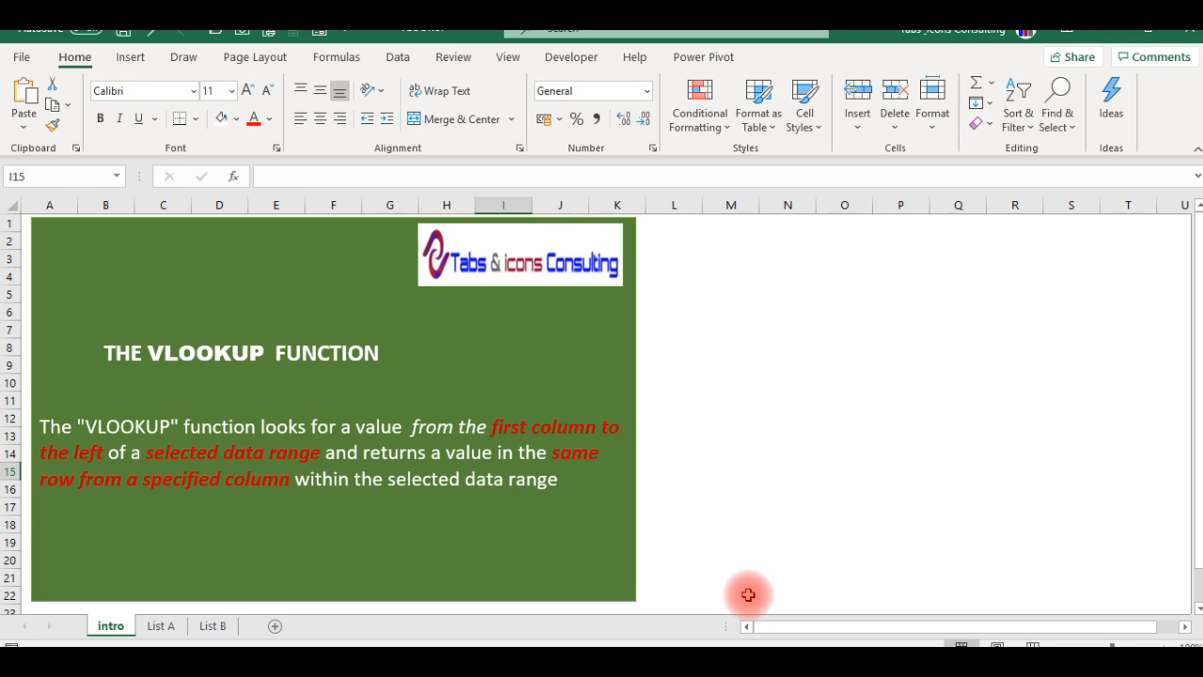
{"action": "left_click_drag", "start_coordinate": [720, 288], "coordinate": [1045, 554]}
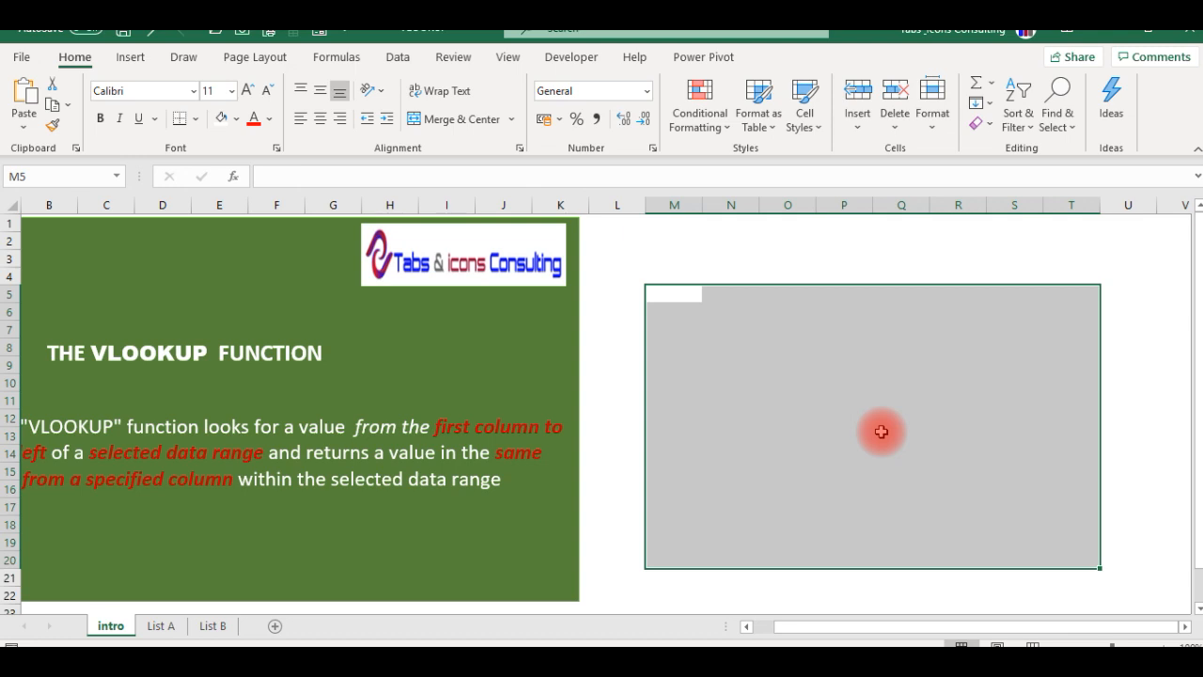
{"action": "left_click", "coordinate": [496, 391]}
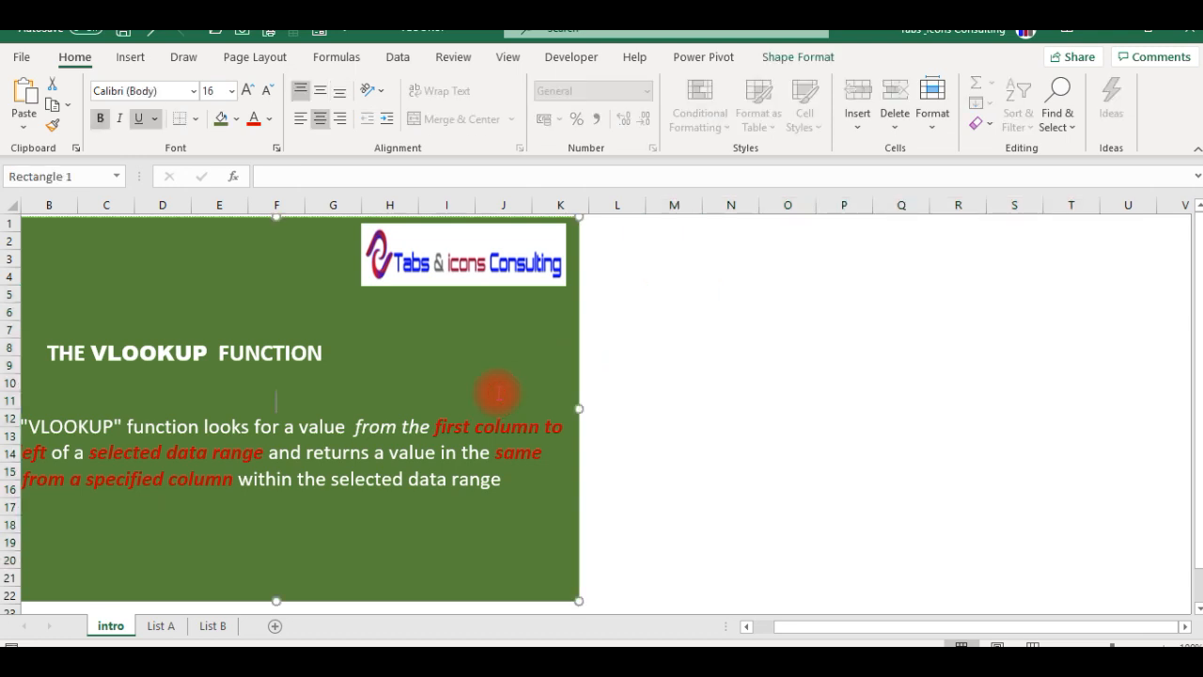
{"action": "left_click", "coordinate": [645, 394]}
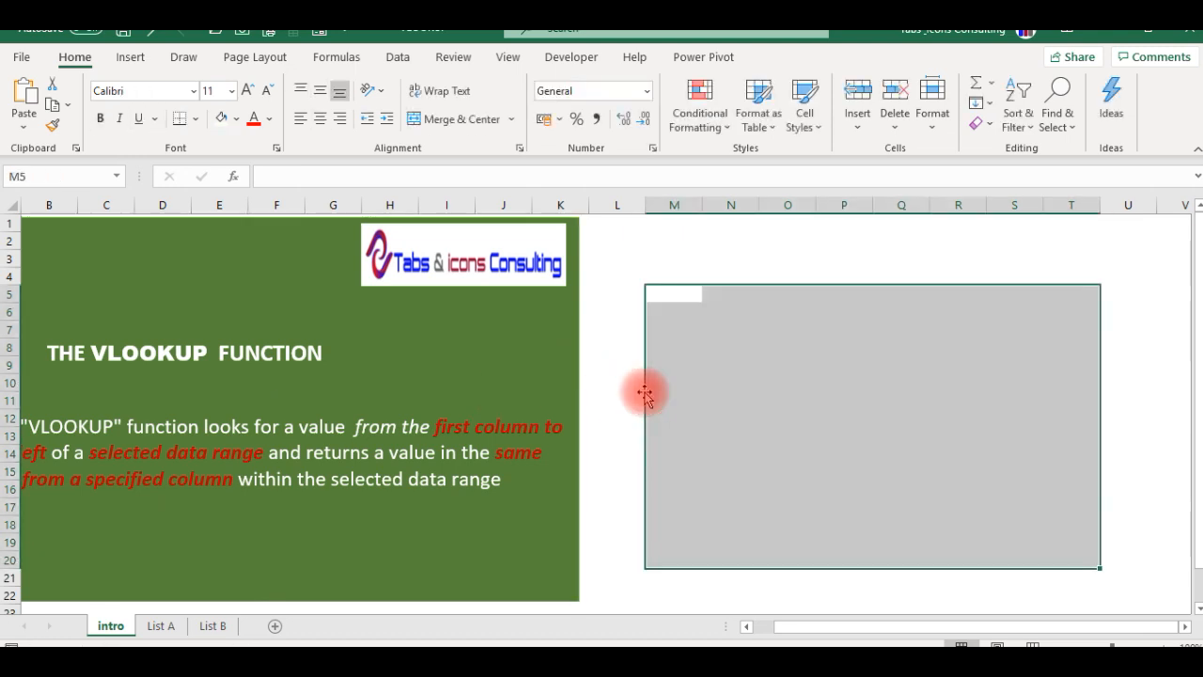
{"action": "left_click", "coordinate": [615, 415]}
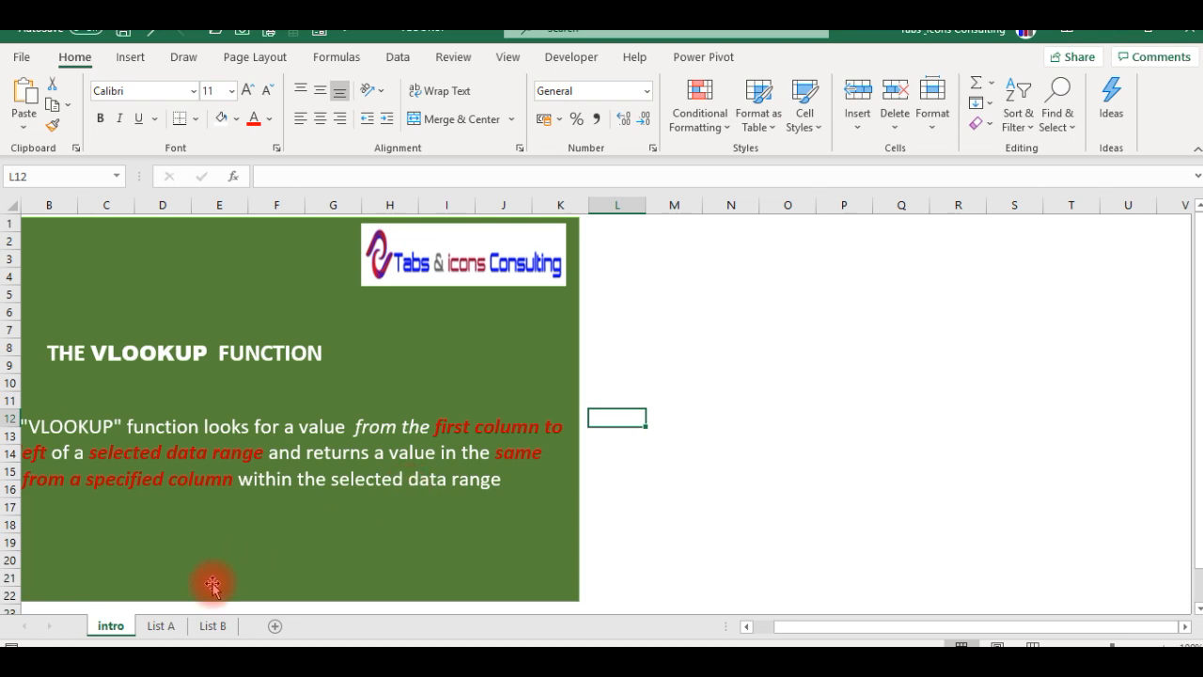
- Examine the List A sheet, going through its column headers from Emp No to Age and down to the last record
{"action": "left_click", "coordinate": [162, 626]}
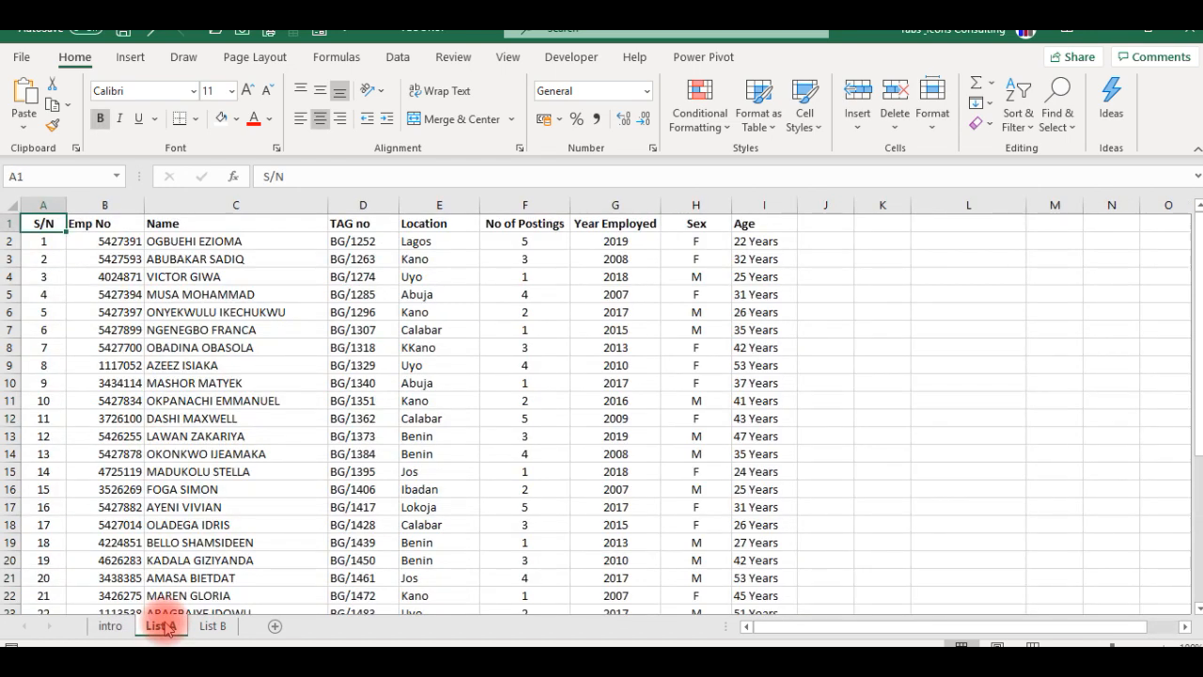
{"action": "key", "text": "Right"}
{"action": "key", "text": "Right"}
{"action": "key", "text": "Left"}
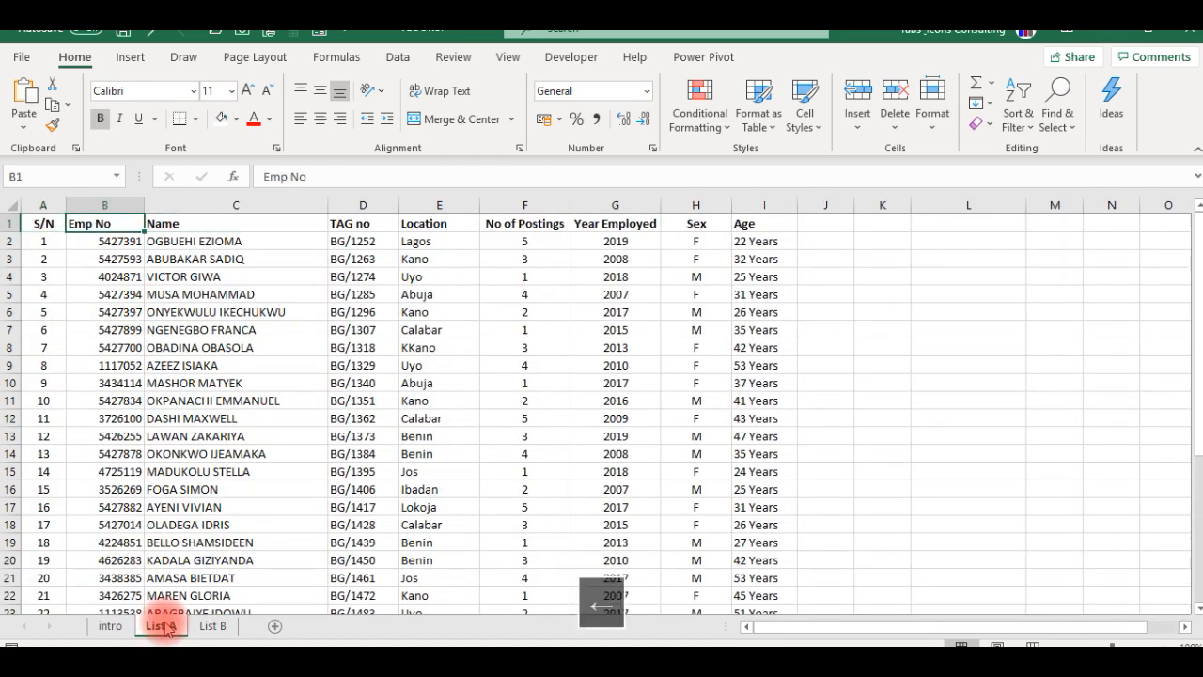
{"action": "key", "text": "Right"}
{"action": "key", "text": "Right"}
{"action": "key", "text": "Right"}
{"action": "key", "text": "Right"}
{"action": "key", "text": "Right"}
{"action": "key", "text": "Right"}
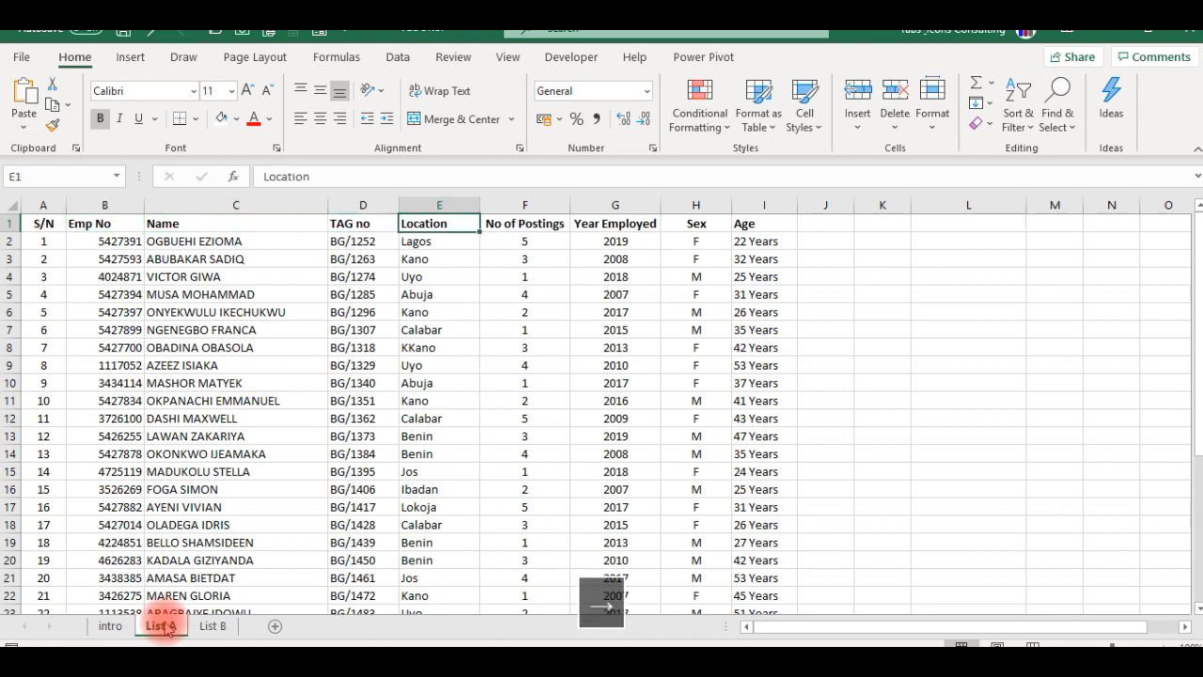
{"action": "key", "text": "Right"}
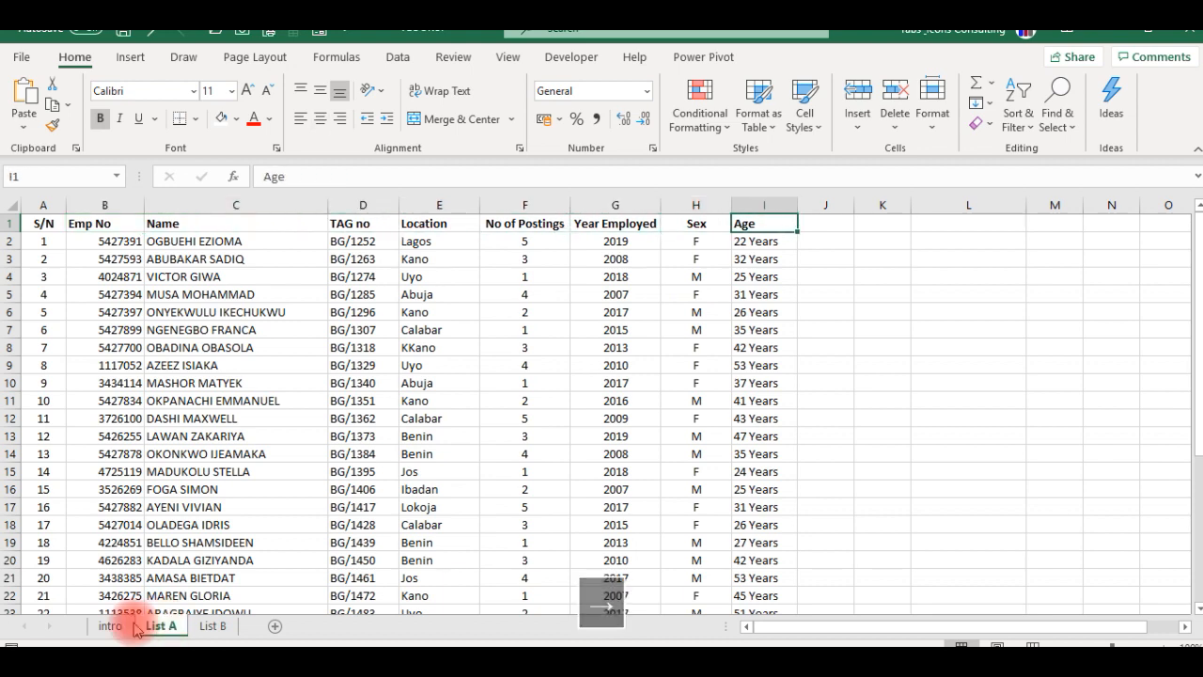
{"action": "left_click", "coordinate": [211, 404]}
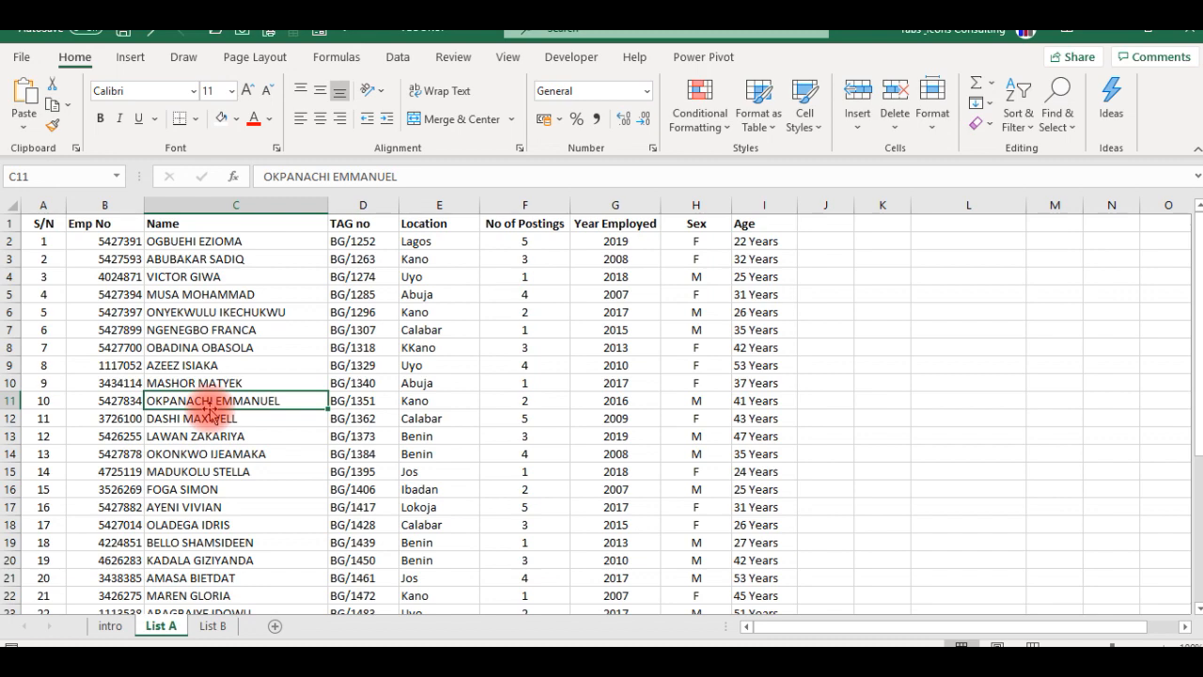
{"action": "key", "text": "Left"}
{"action": "key", "text": "Left"}
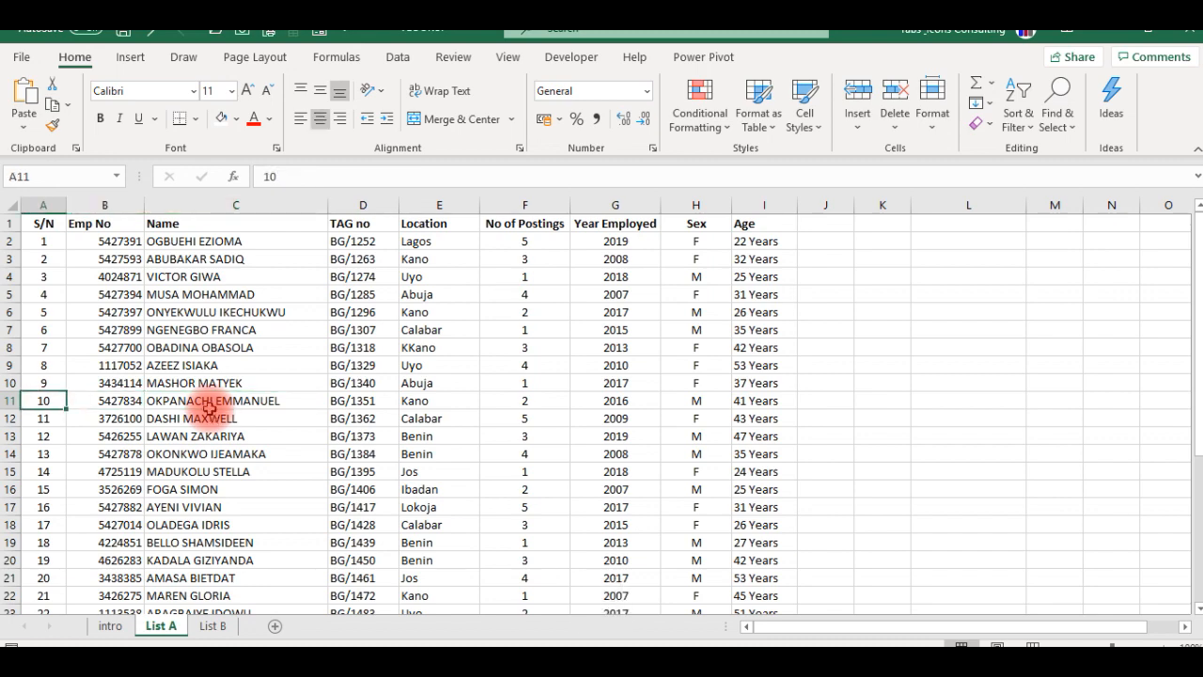
{"action": "key", "text": "ctrl+Down"}
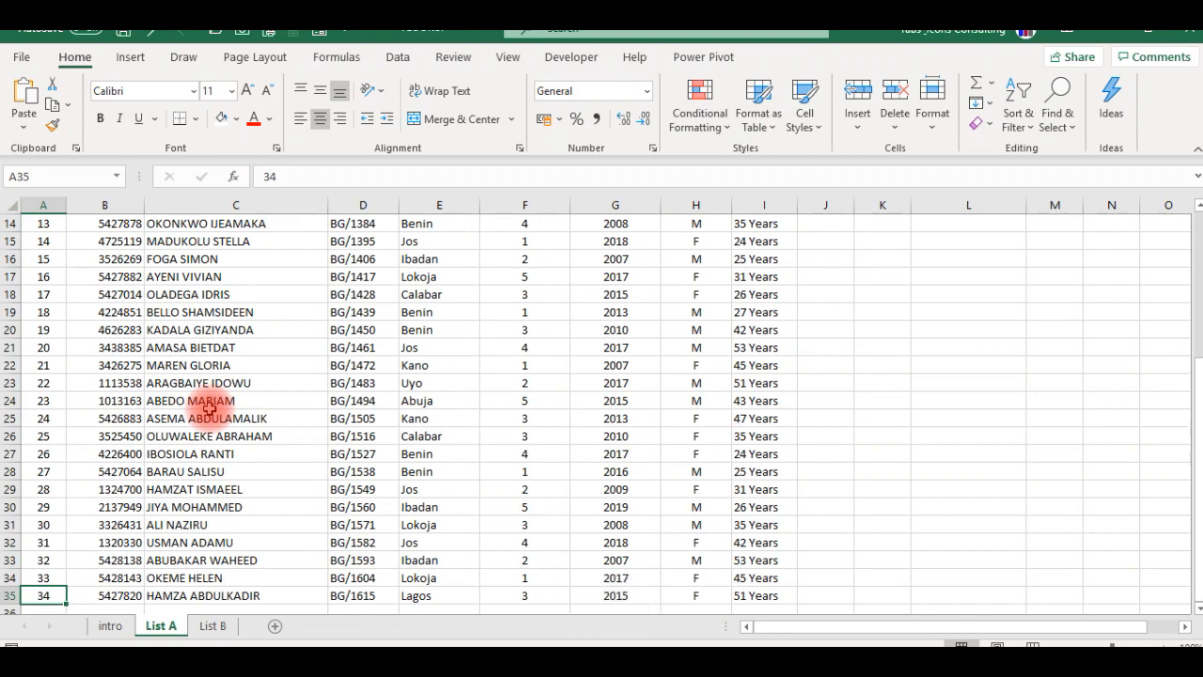
{"action": "key", "text": "ctrl+Up"}
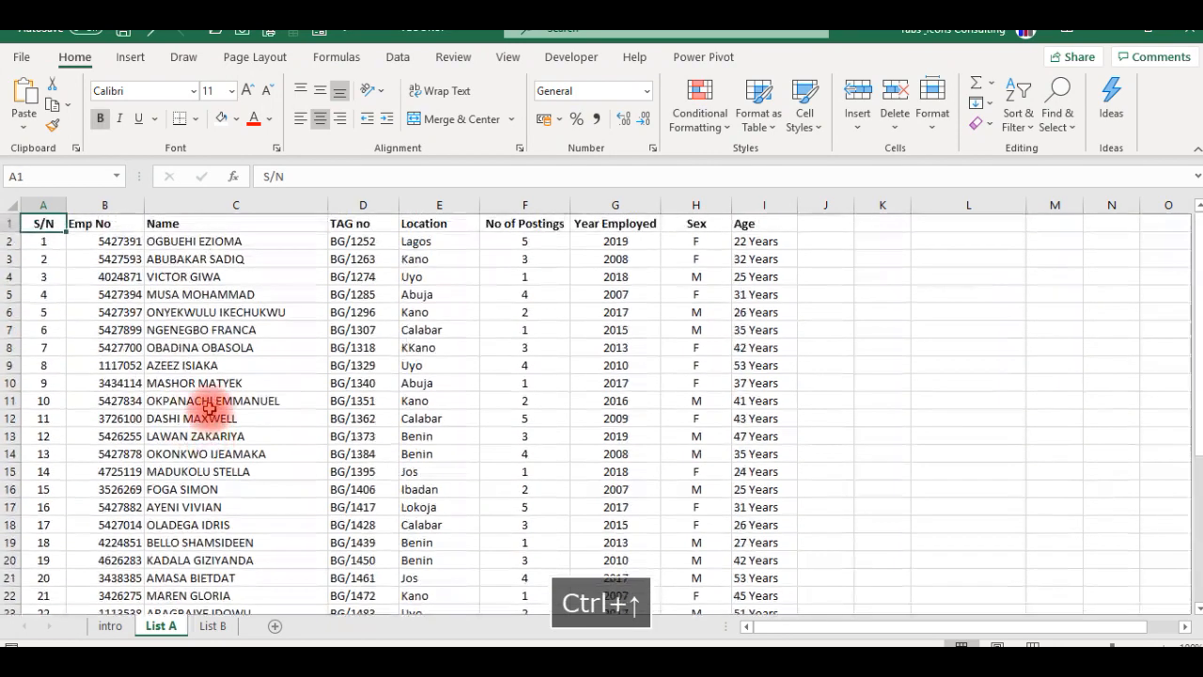
- Compare List B with List A, examining the empty Location and Year Employed columns, the Emp No lookup value and the VLOOKUP syntax note
{"action": "left_click", "coordinate": [211, 626]}
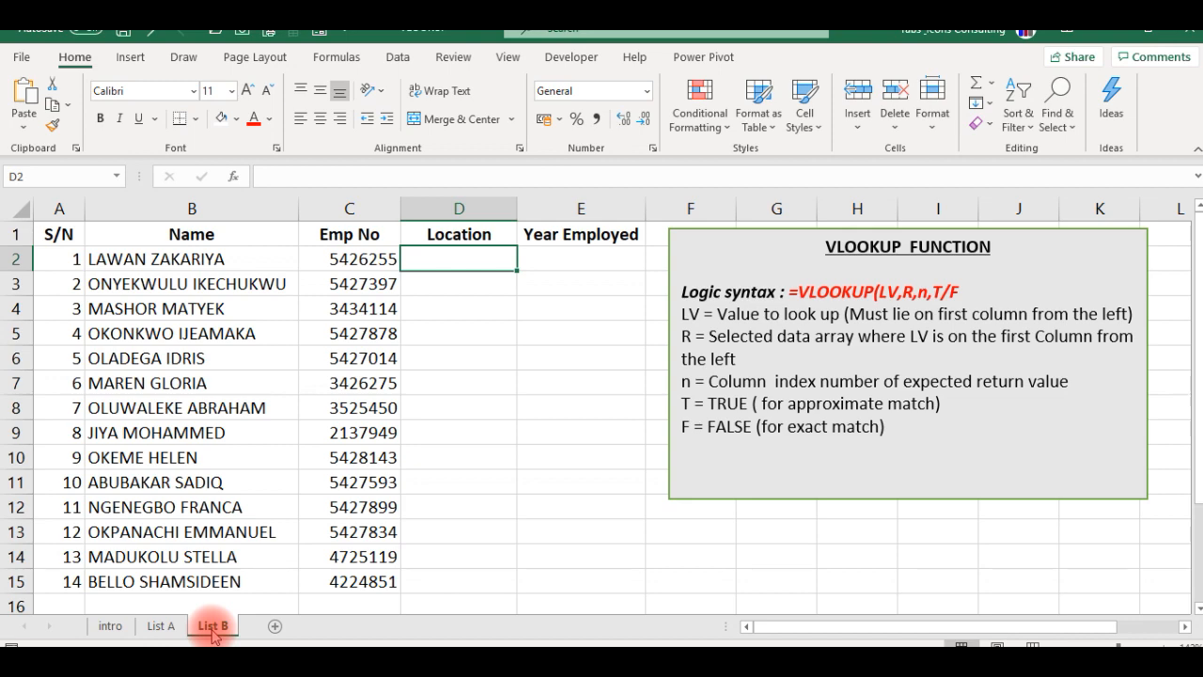
{"action": "left_click", "coordinate": [167, 628]}
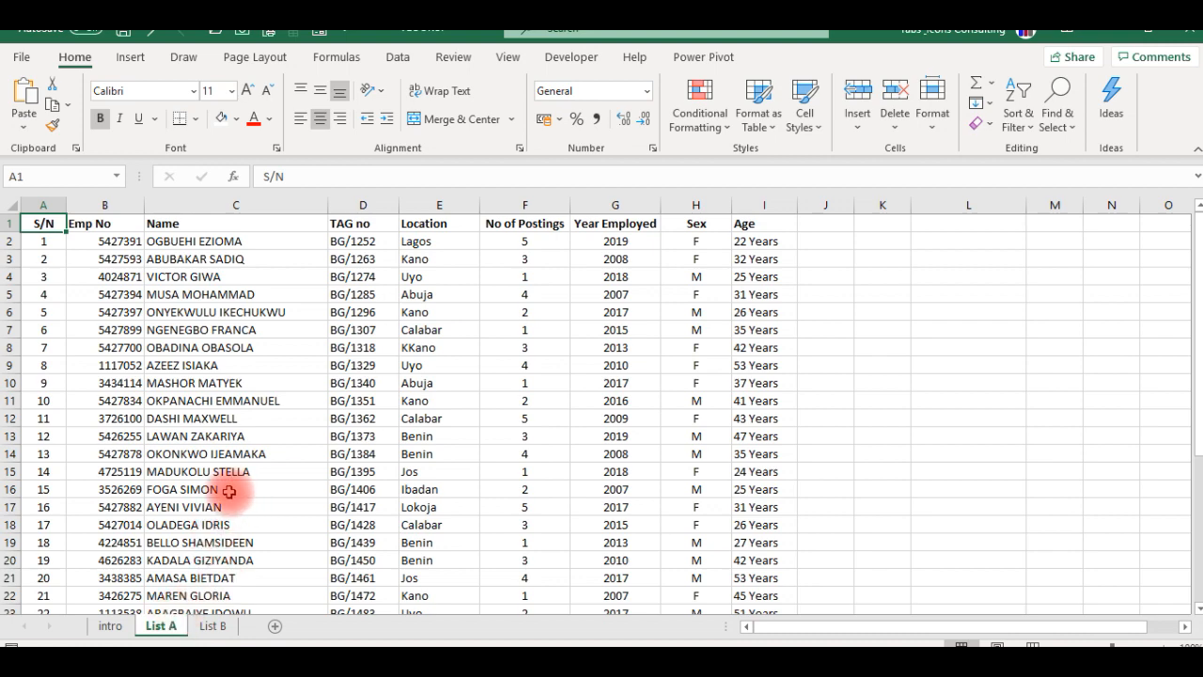
{"action": "left_click", "coordinate": [213, 627]}
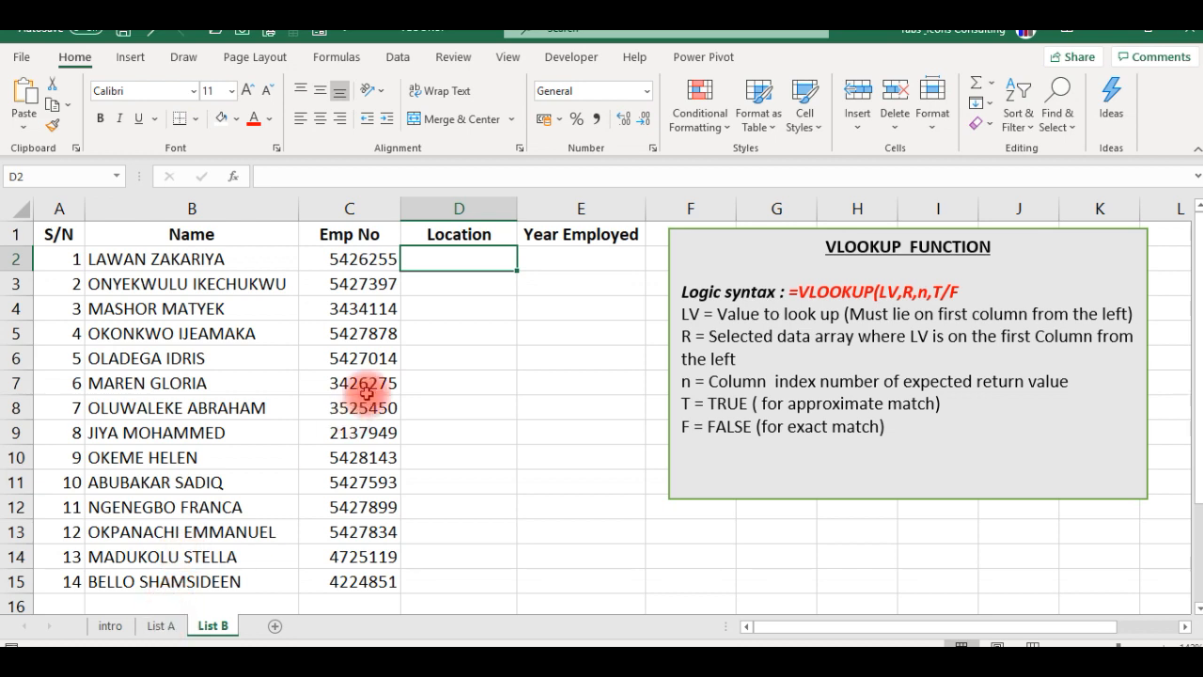
{"action": "left_click", "coordinate": [557, 250]}
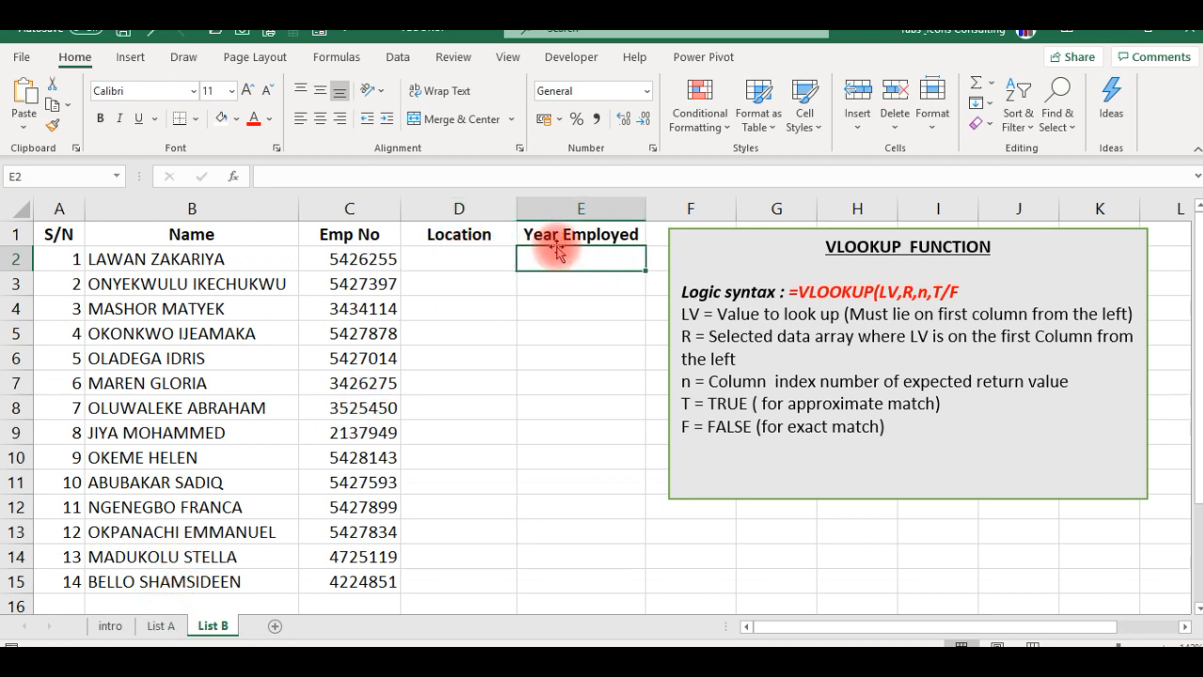
{"action": "left_click", "coordinate": [380, 261]}
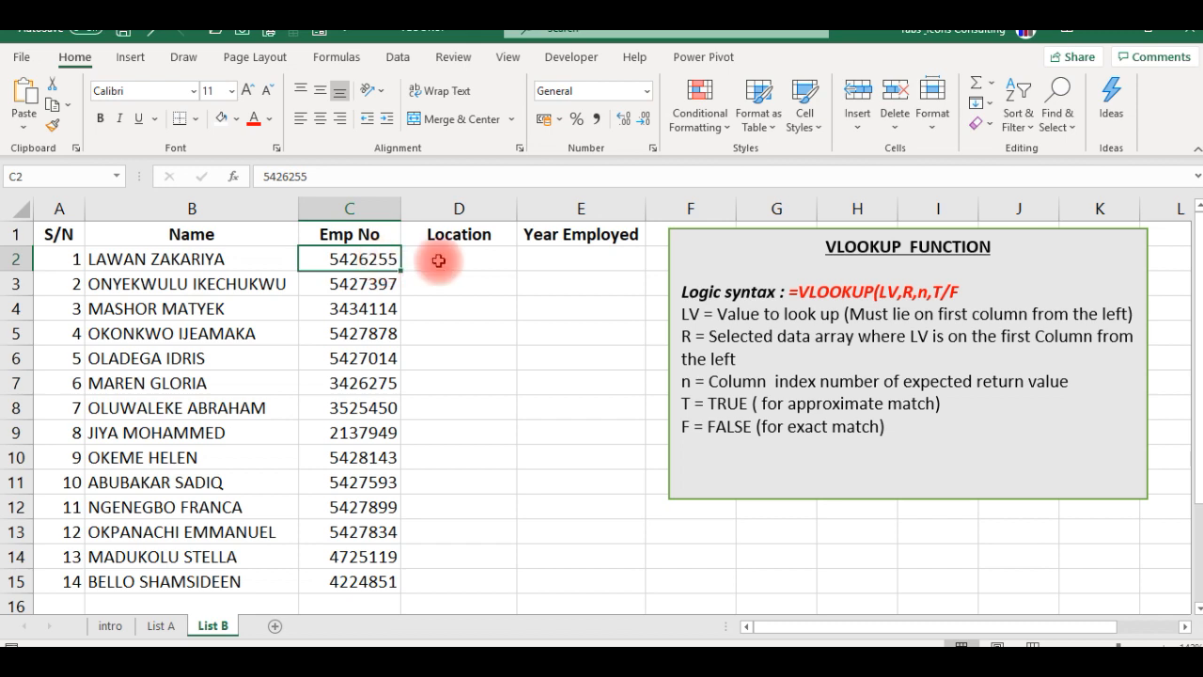
{"action": "left_click", "coordinate": [466, 259]}
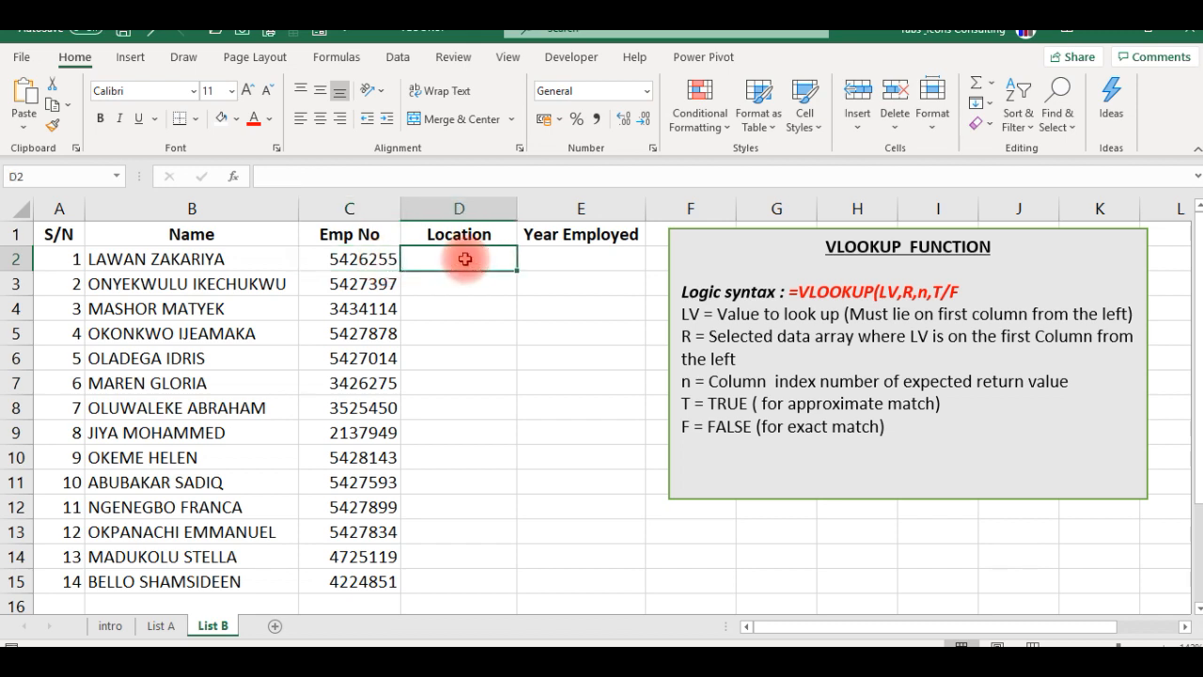
{"action": "left_click", "coordinate": [790, 292]}
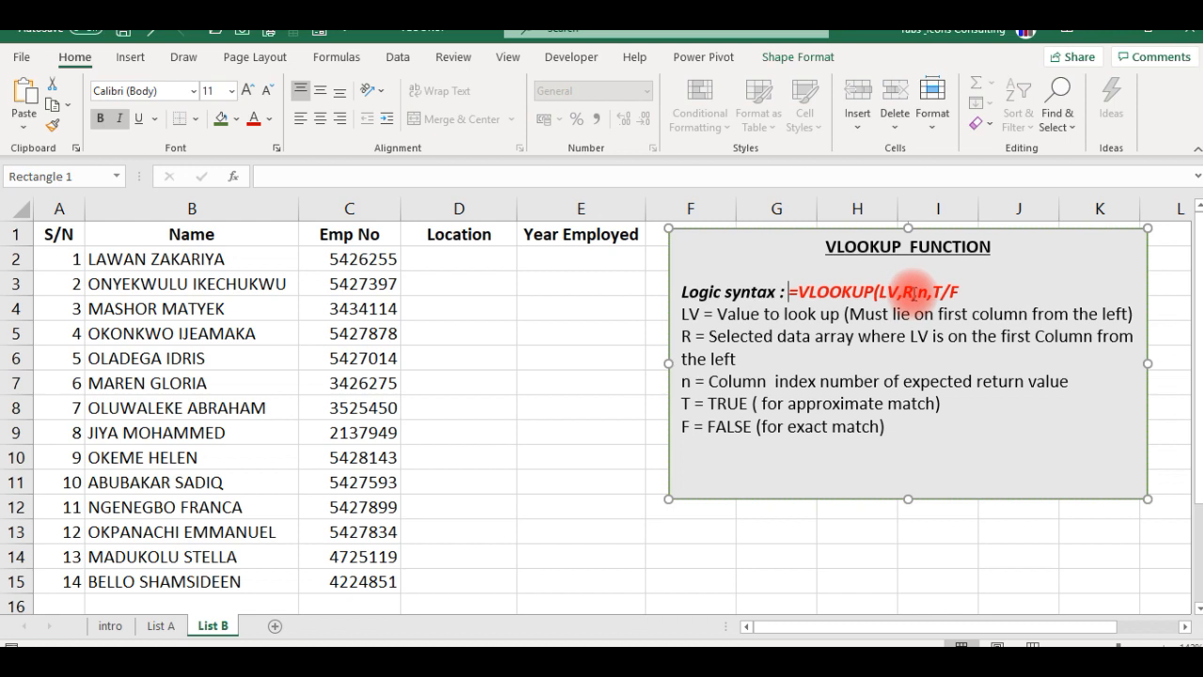
{"action": "left_click", "coordinate": [912, 294]}
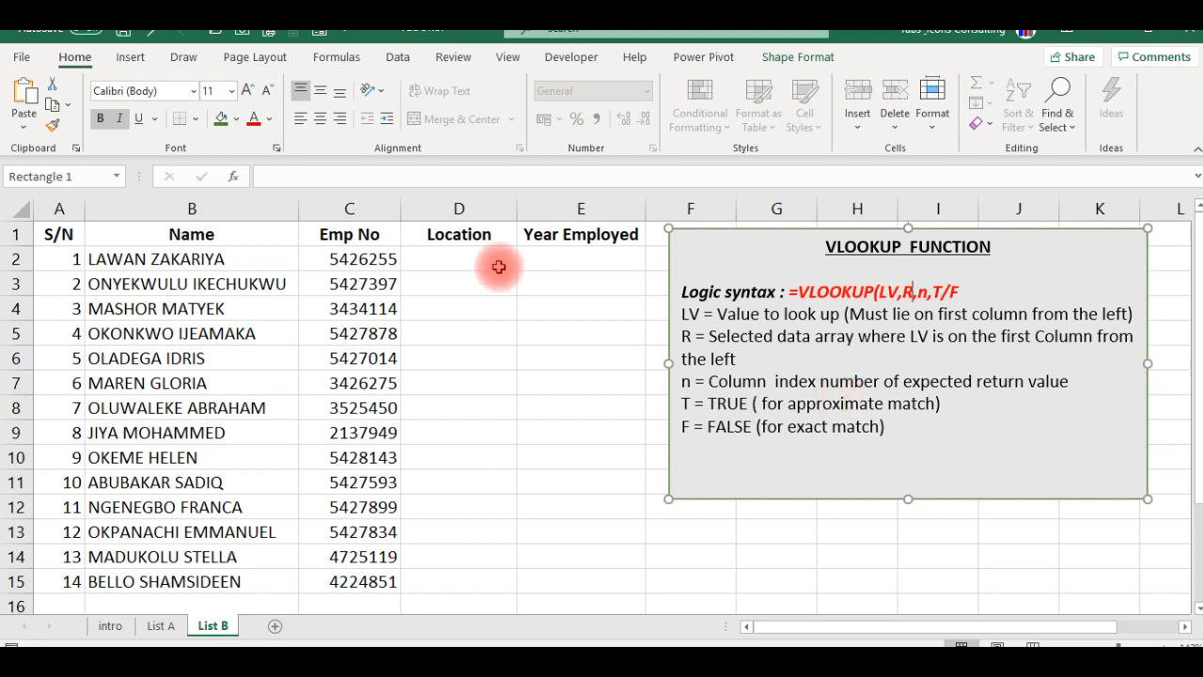
{"action": "left_click", "coordinate": [464, 242]}
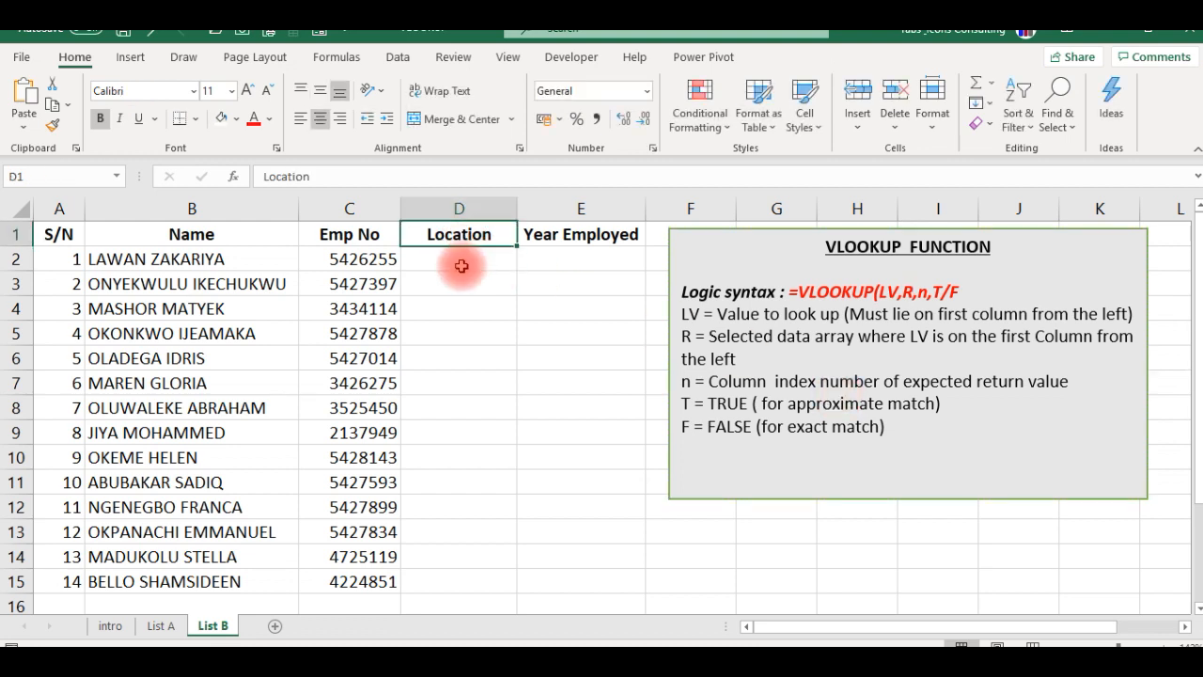
{"action": "left_click", "coordinate": [462, 266]}
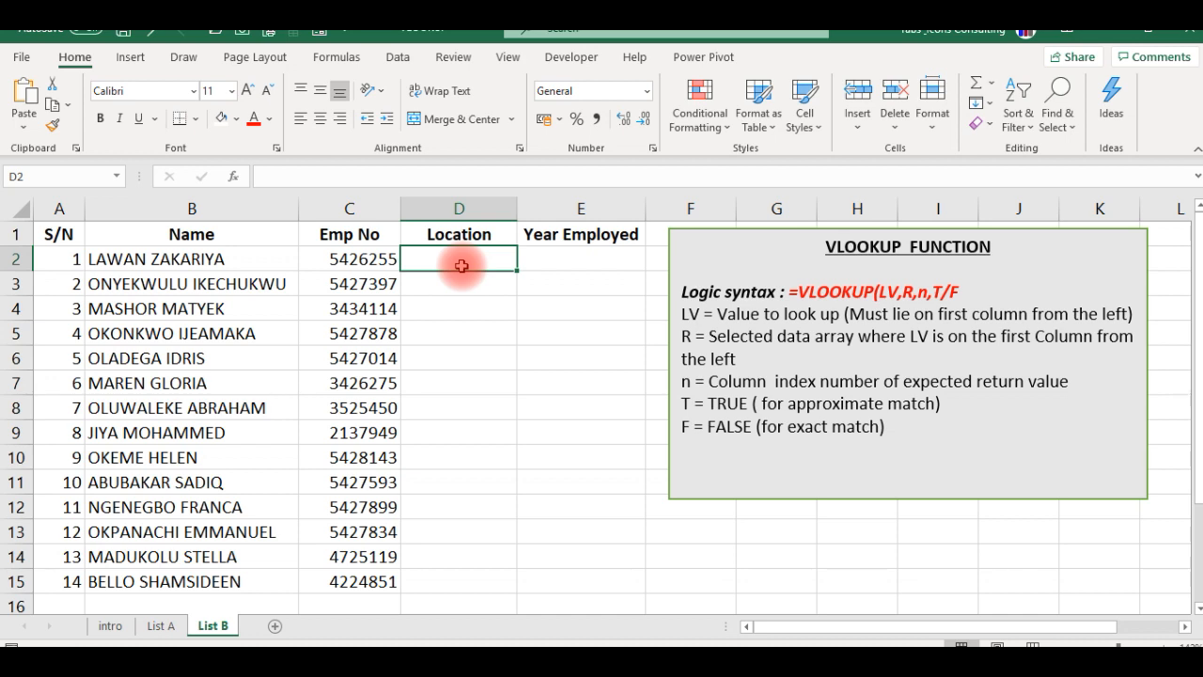
- Count the columns on List A from Emp No through Name and TAG no to Location
{"action": "left_click", "coordinate": [160, 626]}
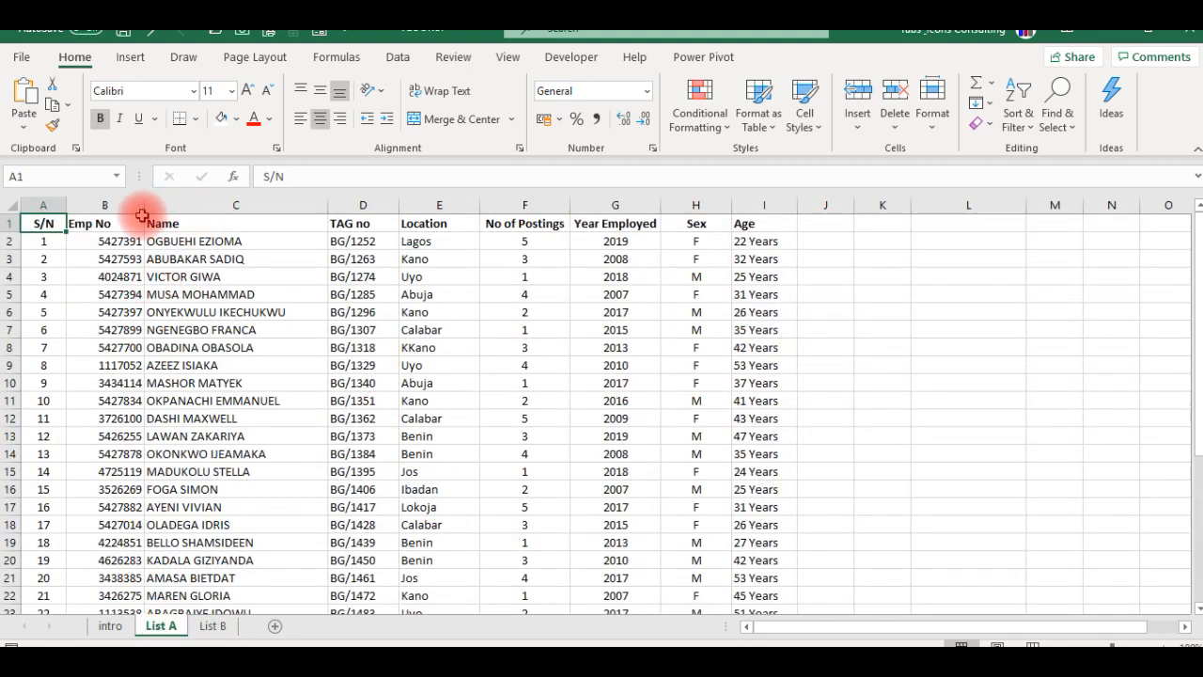
{"action": "left_click", "coordinate": [431, 225]}
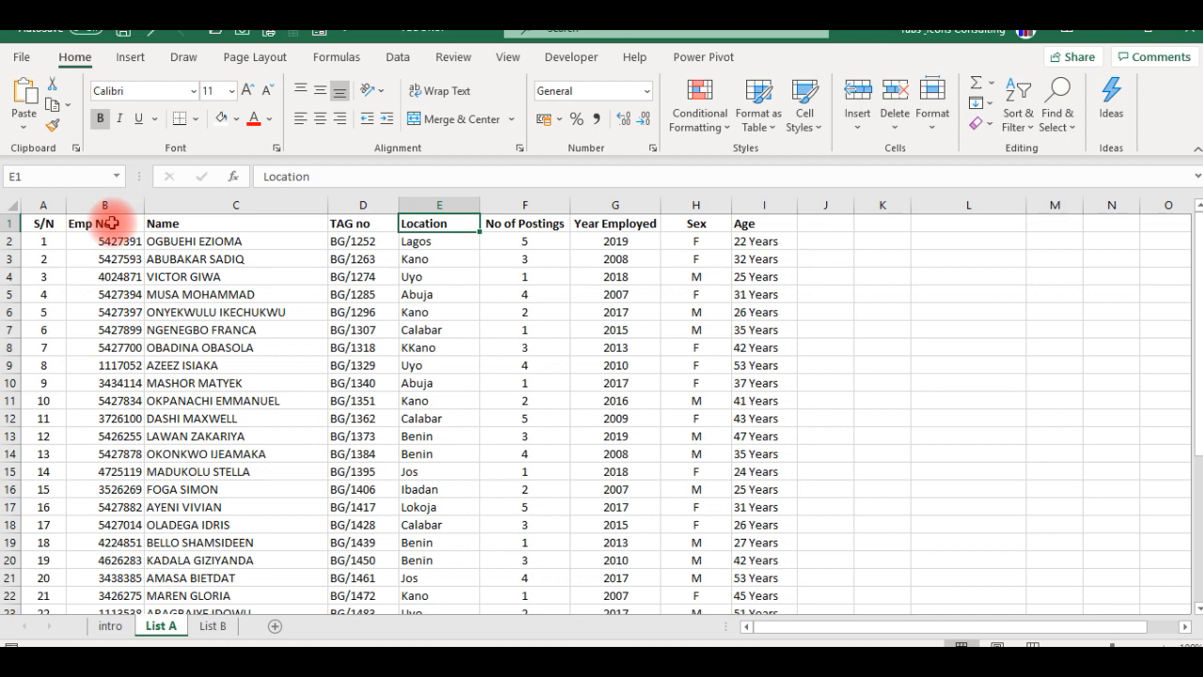
{"action": "left_click", "coordinate": [110, 223]}
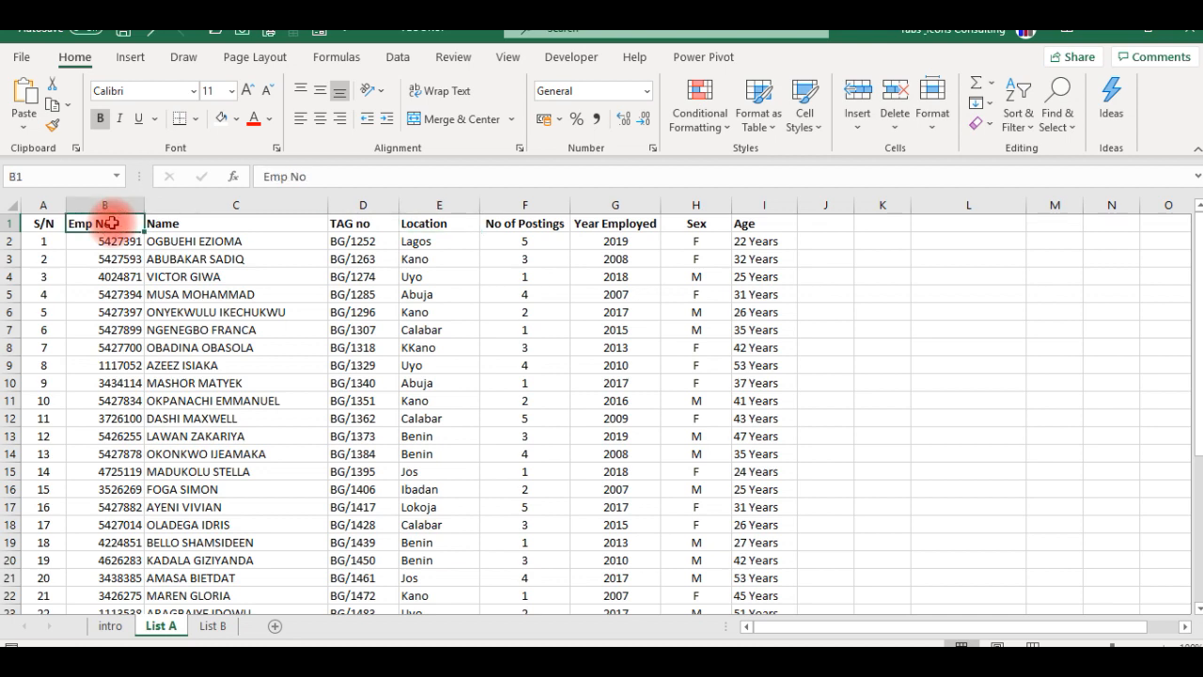
{"action": "left_click", "coordinate": [196, 223]}
{"action": "left_click", "coordinate": [342, 226]}
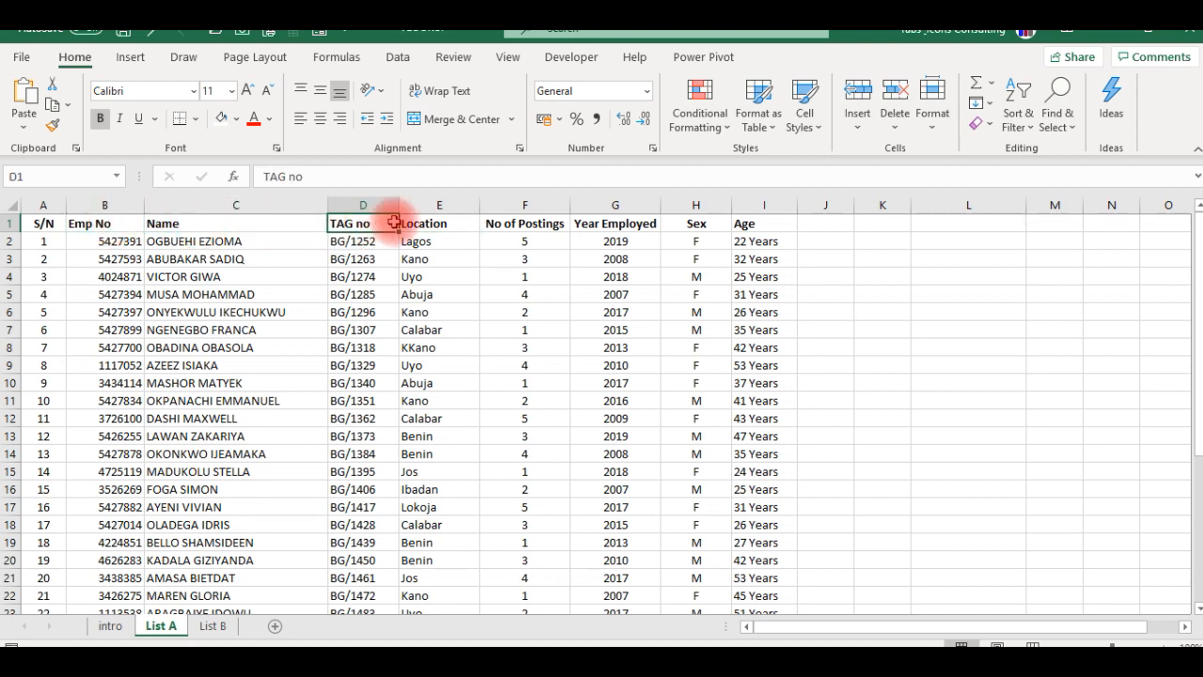
{"action": "left_click", "coordinate": [417, 223]}
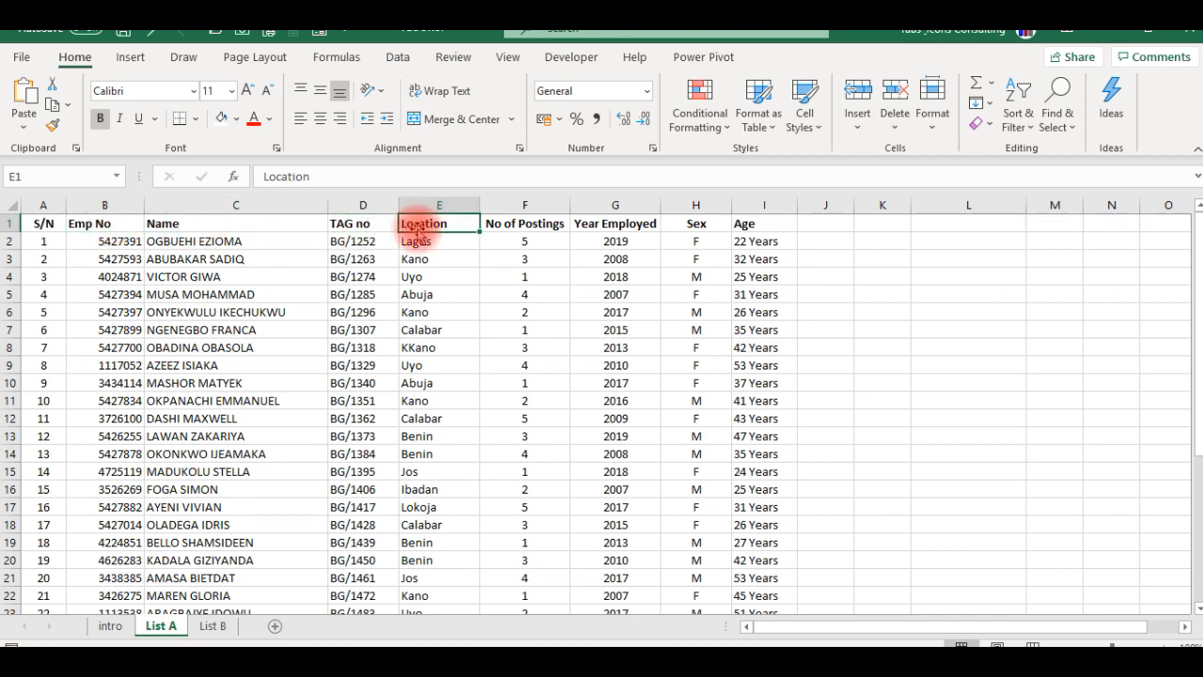
- Add the missing closing parenthesis to the end of the VLOOKUP logic syntax in the note on List B
{"action": "left_click", "coordinate": [212, 625]}
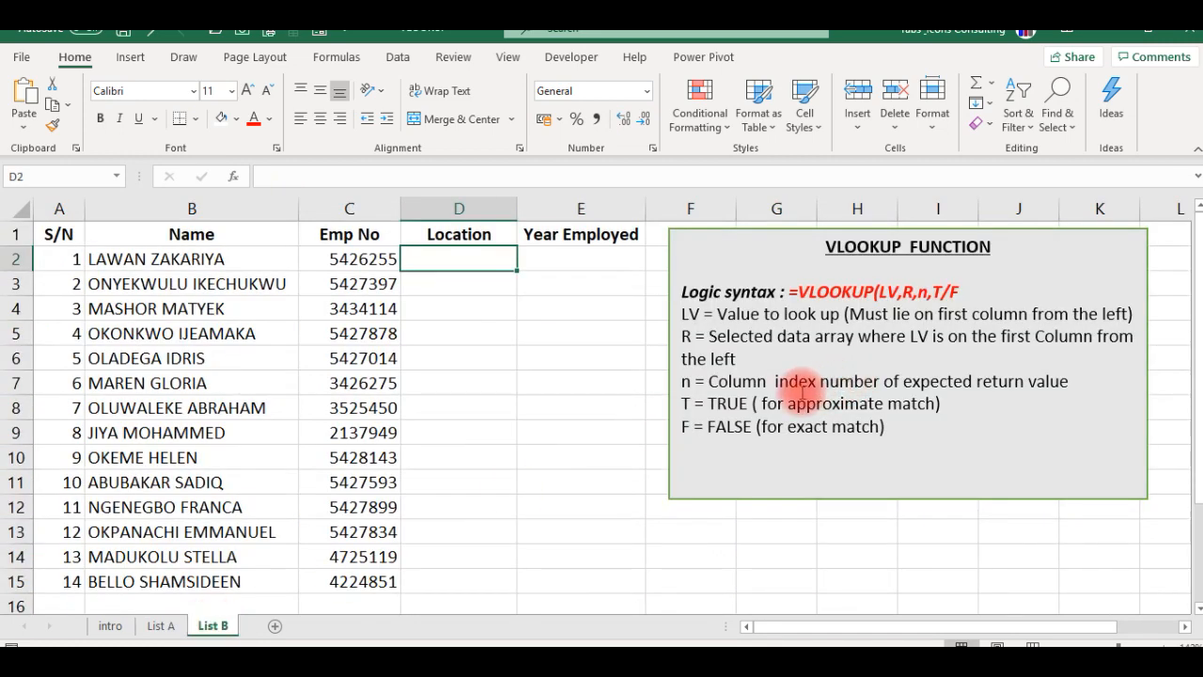
{"action": "left_click", "coordinate": [580, 235]}
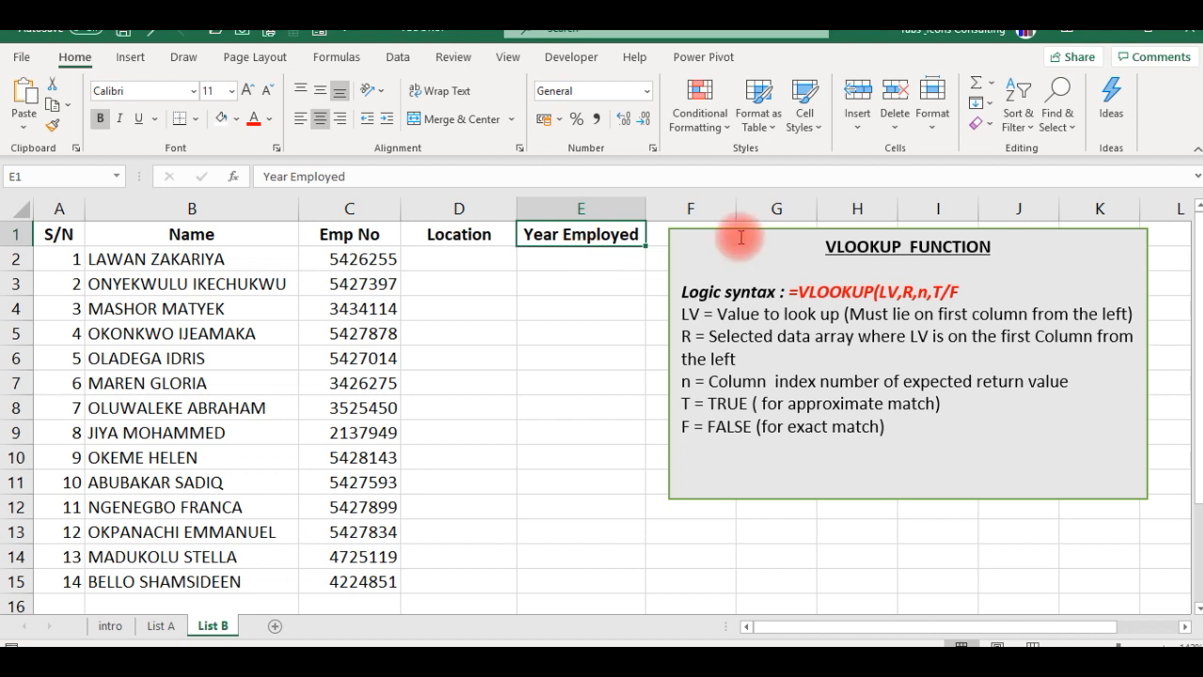
{"action": "left_click", "coordinate": [962, 284]}
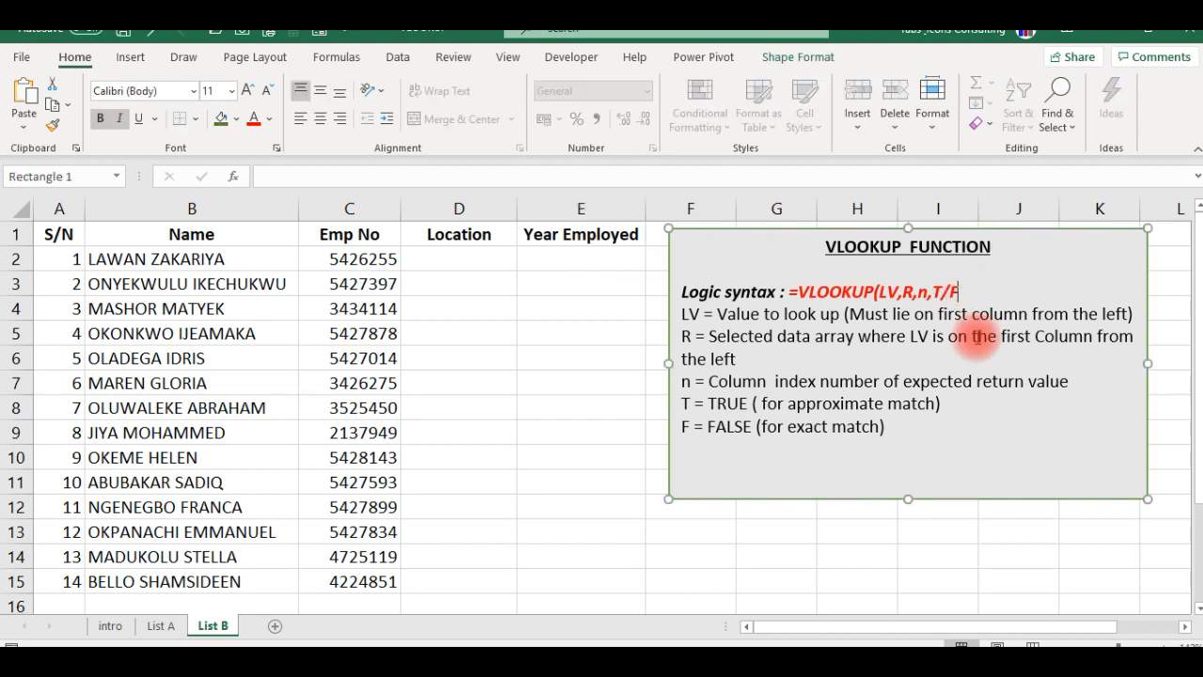
{"action": "type", "text": ")"}
{"action": "left_click", "coordinate": [550, 435]}
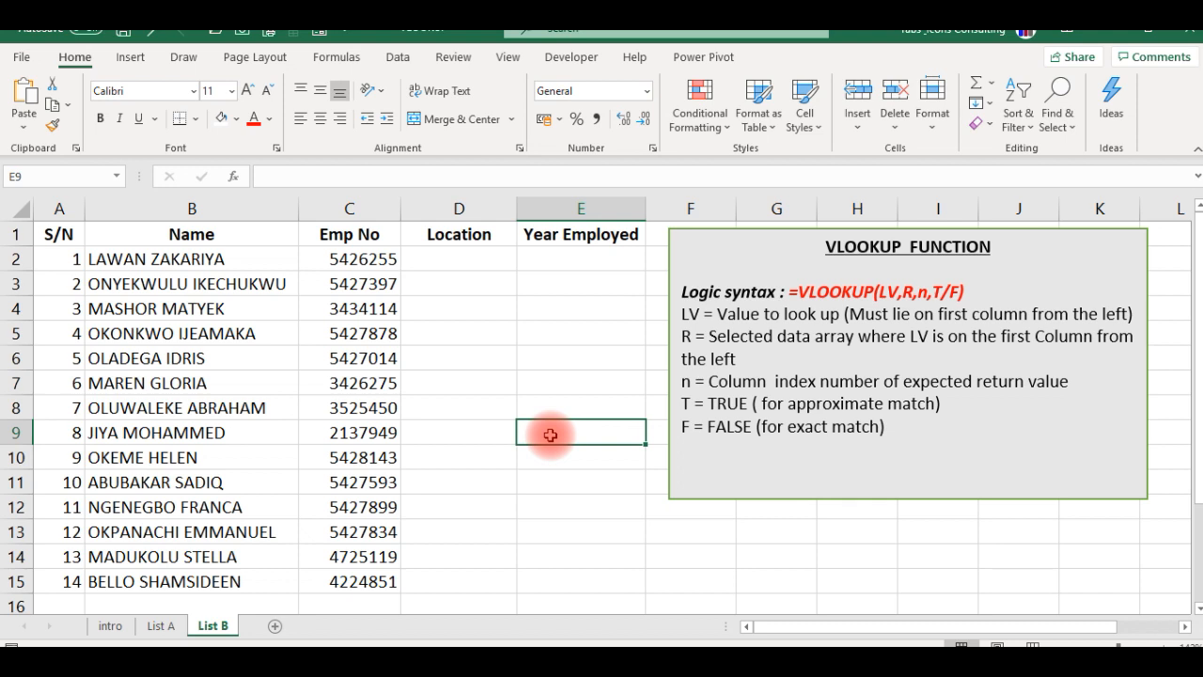
- Start a VLOOKUP formula in D2 on List B with C2 as the lookup value, and go to List A for the table array
{"action": "left_click", "coordinate": [468, 254]}
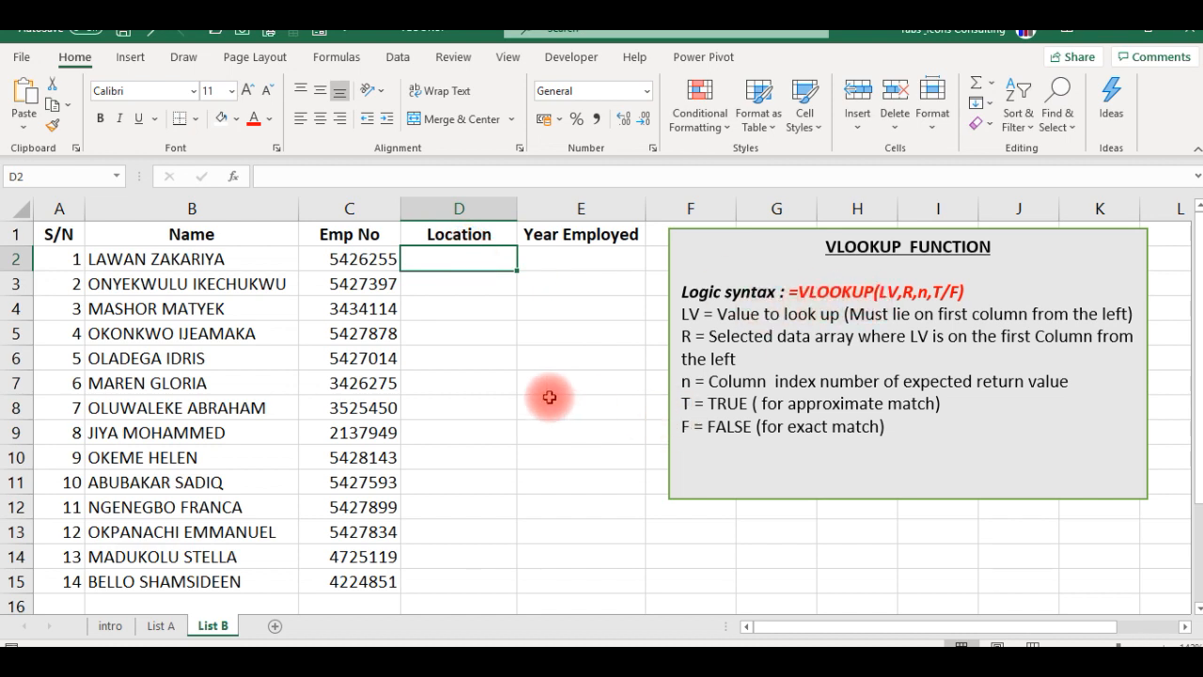
{"action": "left_click", "coordinate": [564, 264]}
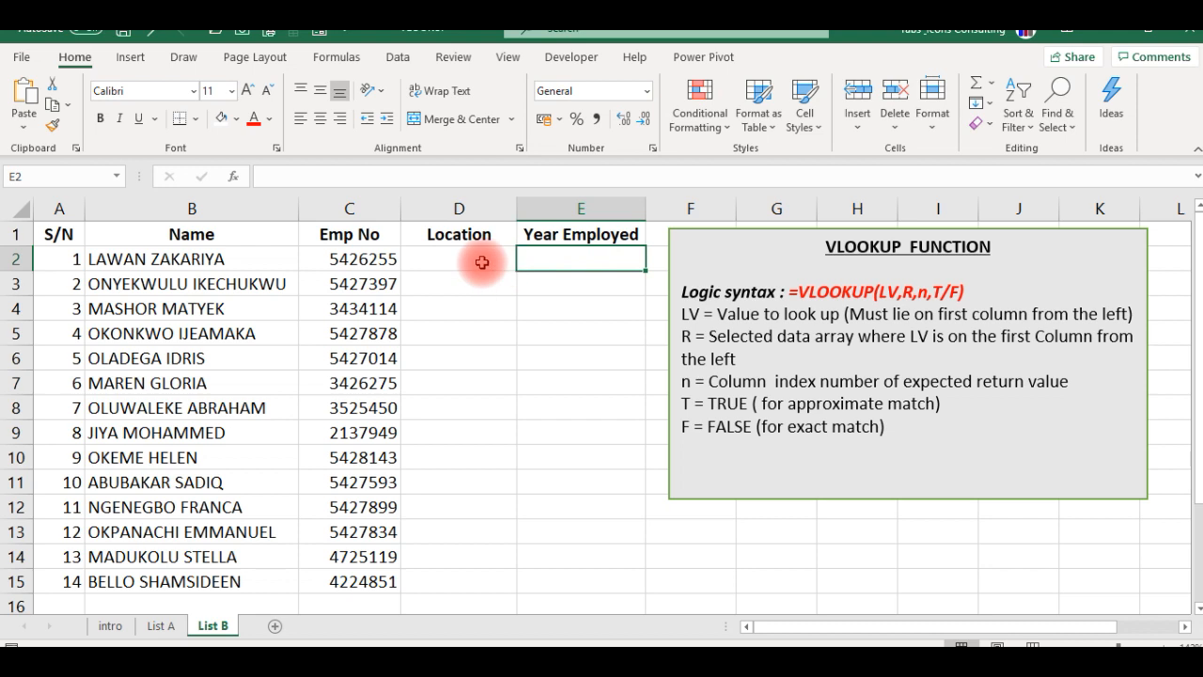
{"action": "left_click", "coordinate": [478, 260]}
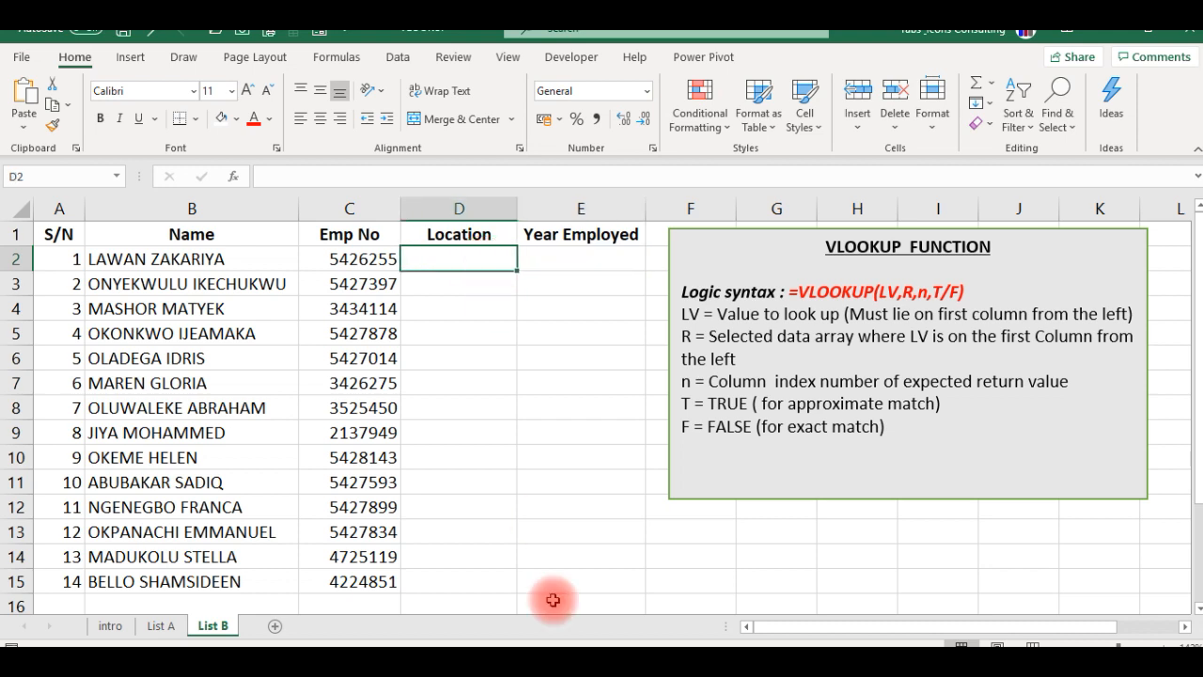
{"action": "type", "text": "=vlo"}
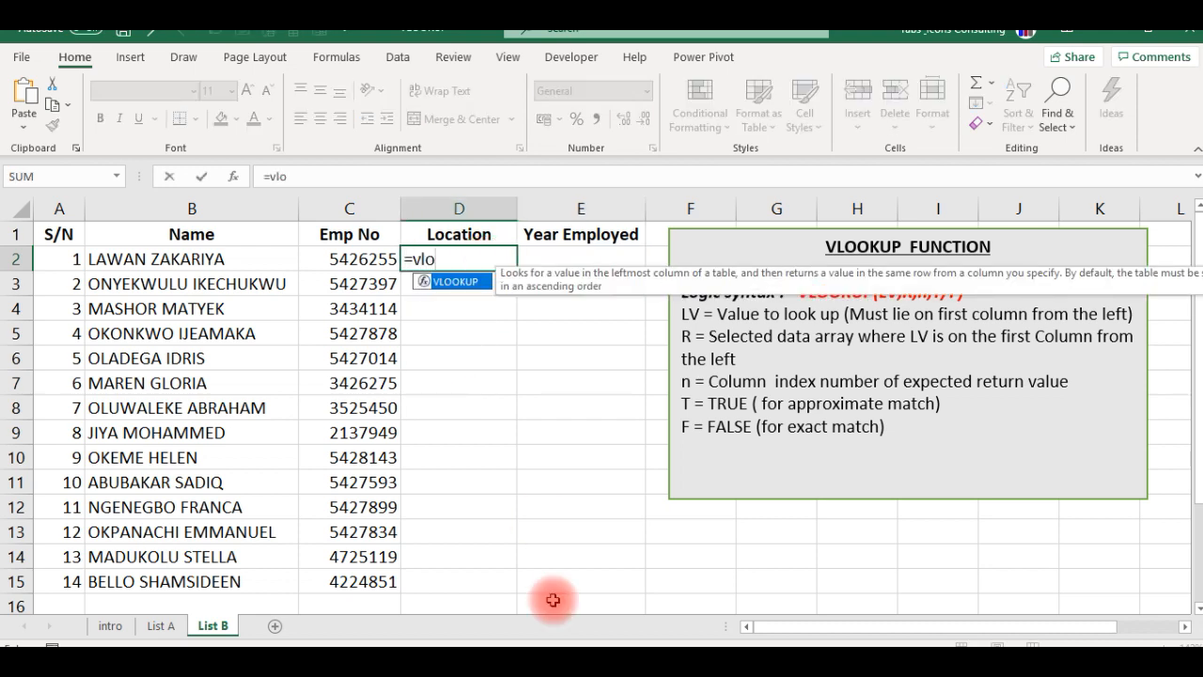
{"action": "key", "text": "Tab"}
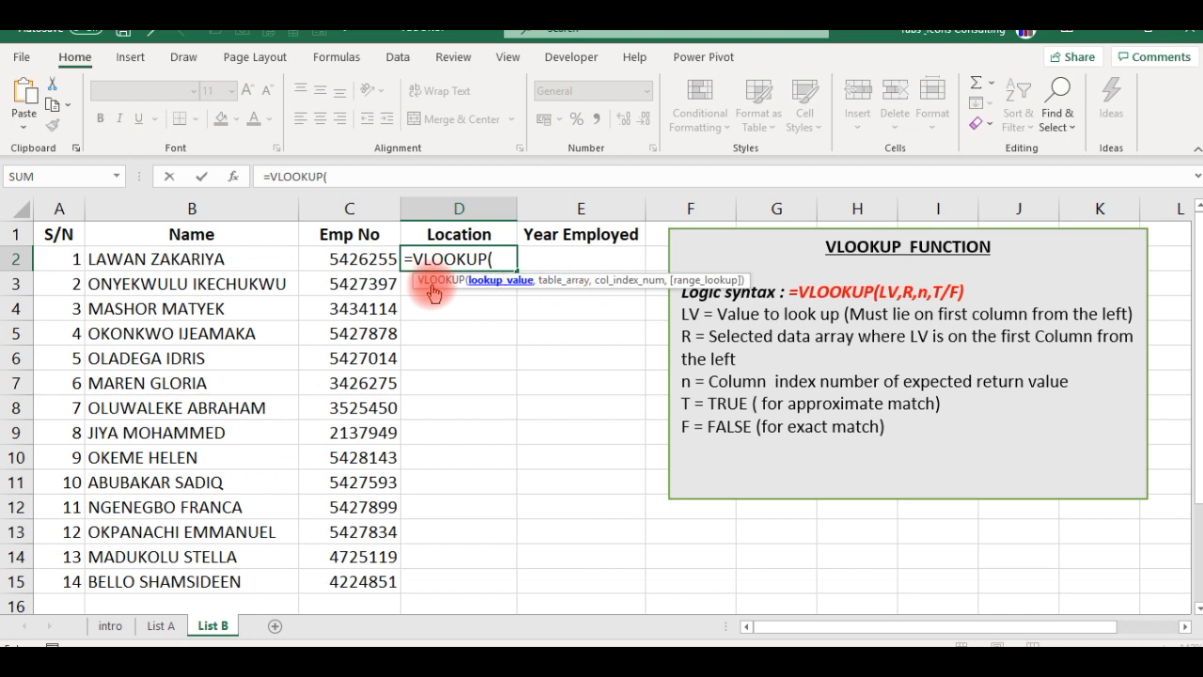
{"action": "left_click", "coordinate": [370, 261]}
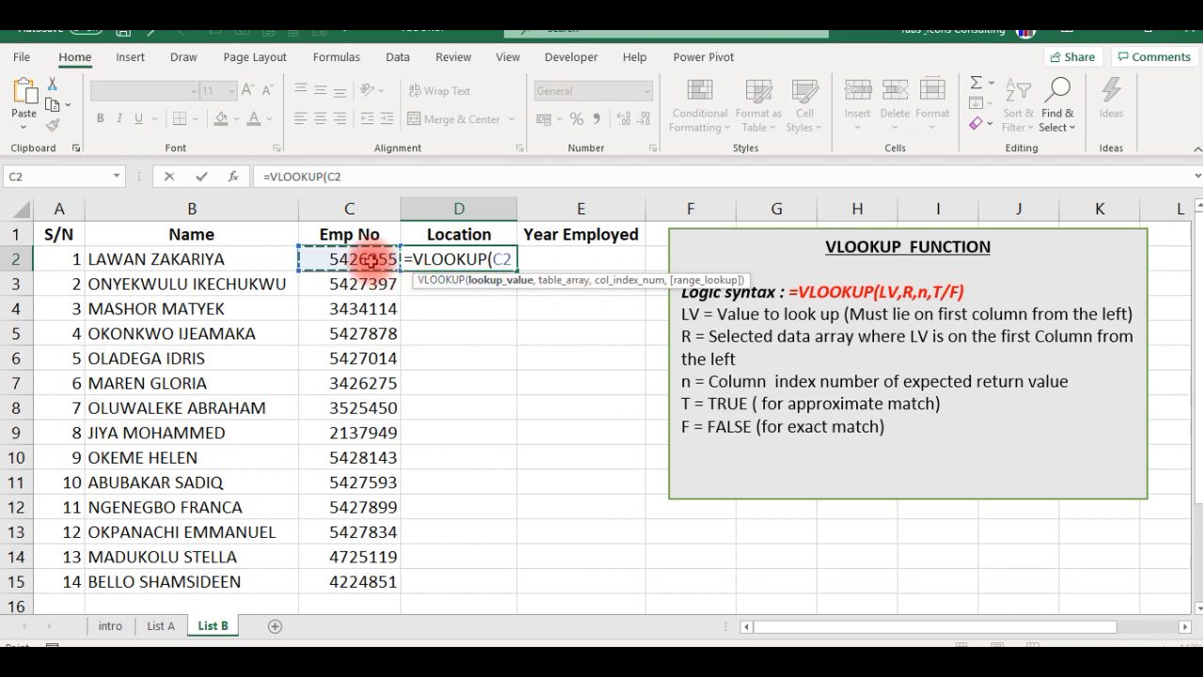
{"action": "type", "text": ","}
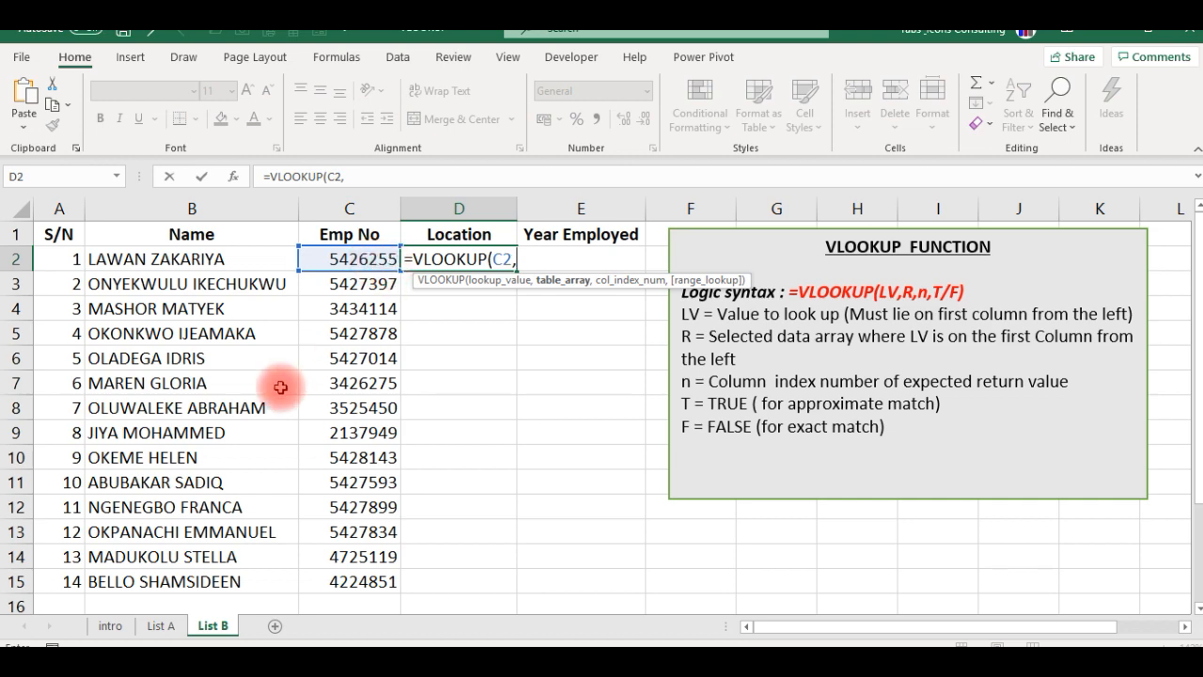
{"action": "left_click", "coordinate": [160, 625]}
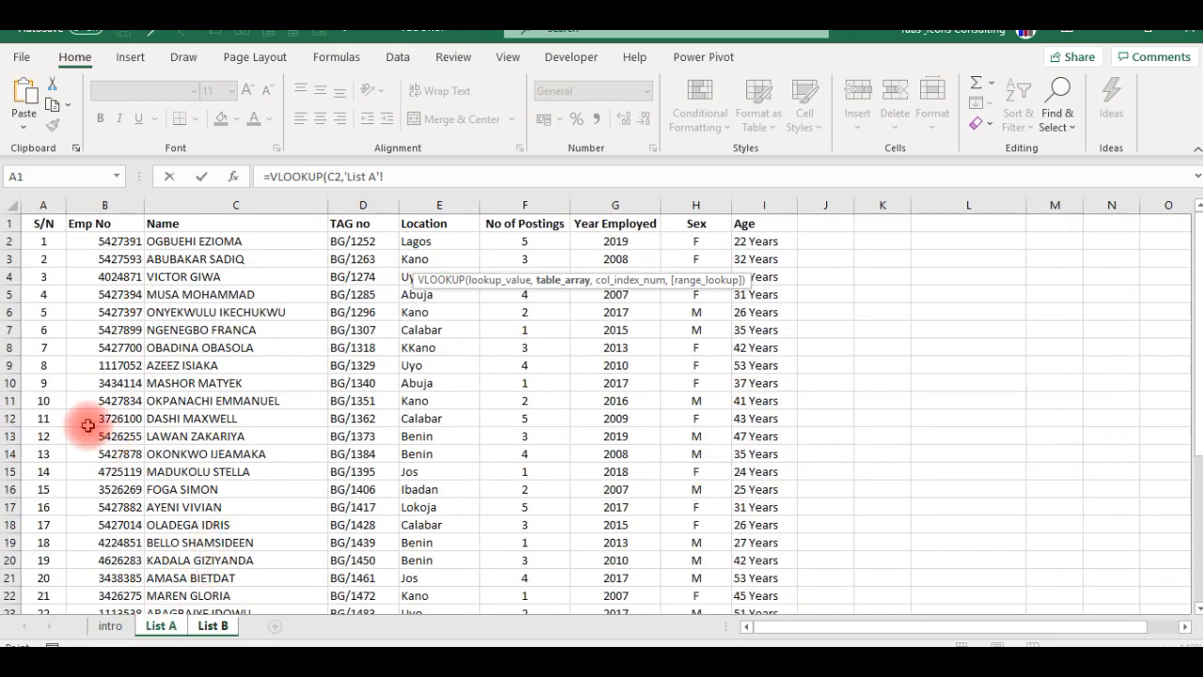
{"action": "left_click", "coordinate": [45, 223]}
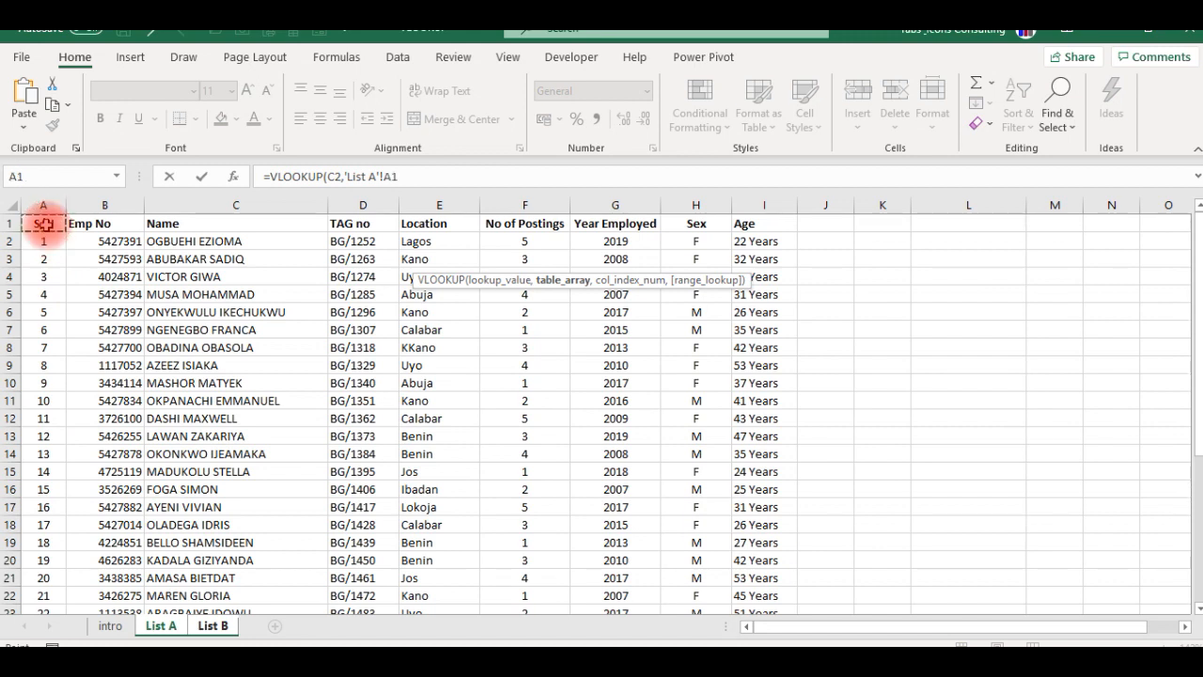
{"action": "key", "text": "shift+Down"}
{"action": "key", "text": "shift+Down"}
{"action": "key", "text": "shift+Down"}
{"action": "key", "text": "shift+Down"}
{"action": "key", "text": "shift+Down"}
{"action": "key", "text": "shift+Right"}
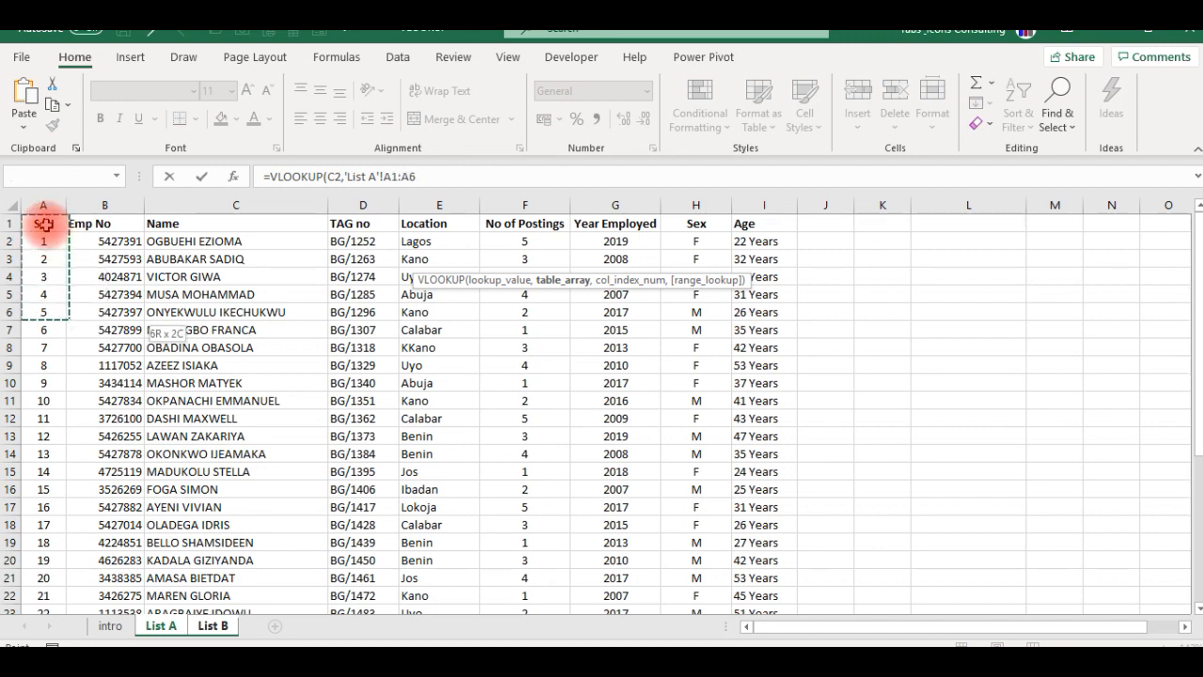
{"action": "key", "text": "shift+Down"}
{"action": "key", "text": "shift+Down"}
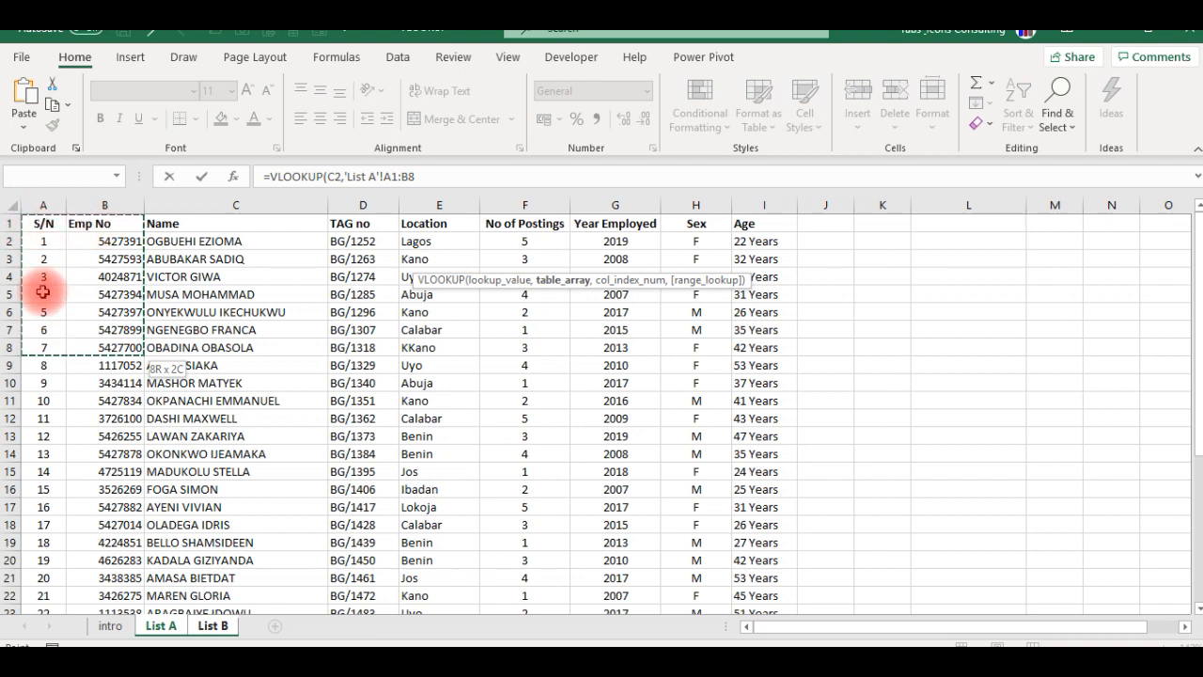
- Set the table array to B1:I35 on List A, starting at the Emp No column, and lock it as $B$1:$I$35
{"action": "left_click", "coordinate": [94, 216]}
{"action": "key", "text": "shift+Down"}
{"action": "key", "text": "shift+Down"}
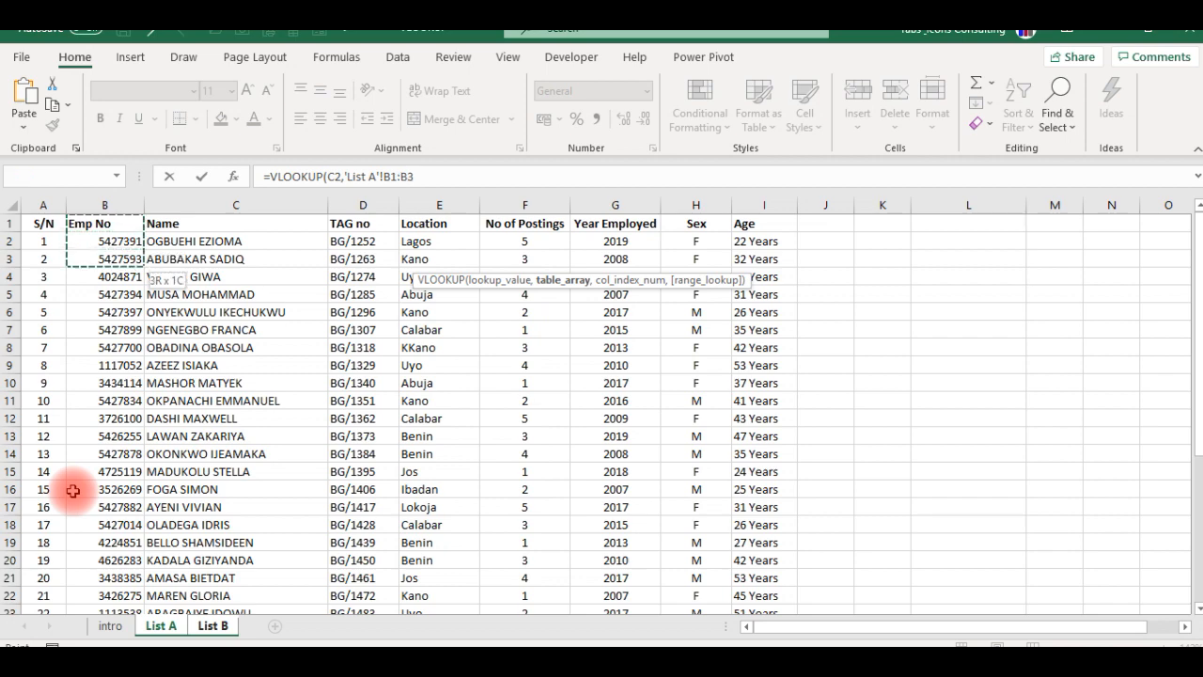
{"action": "key", "text": "ctrl+shift+Right"}
{"action": "key", "text": "ctrl+shift+Down"}
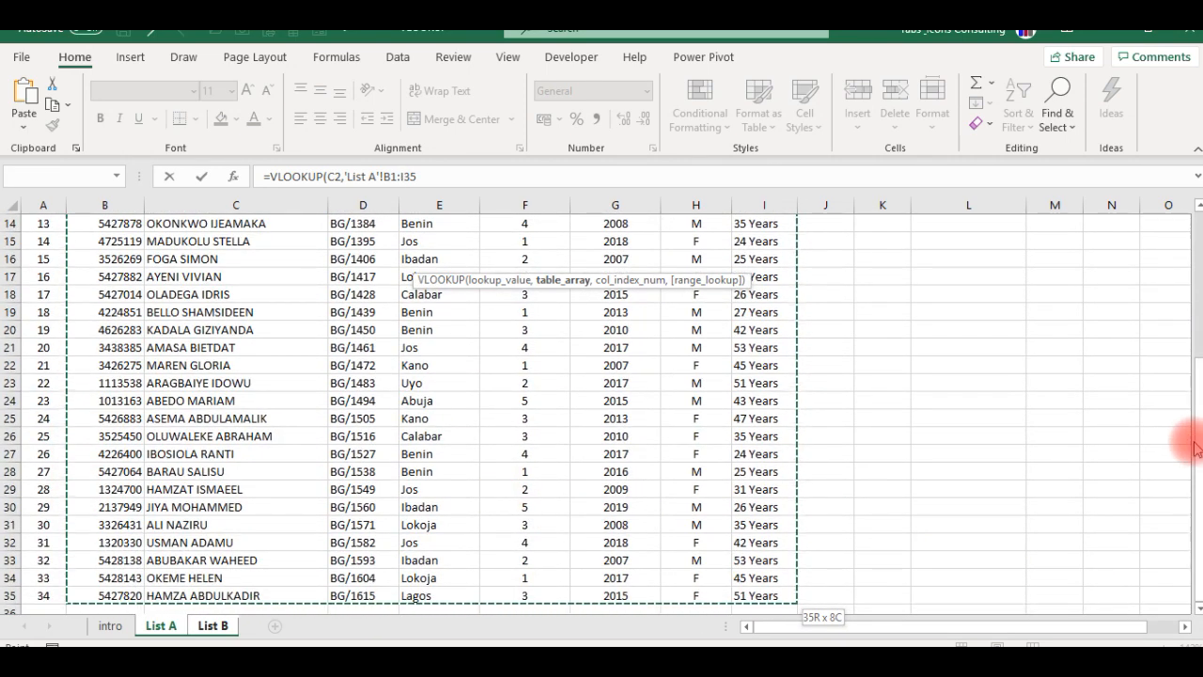
{"action": "left_click_drag", "start_coordinate": [1188, 461], "coordinate": [1199, 280]}
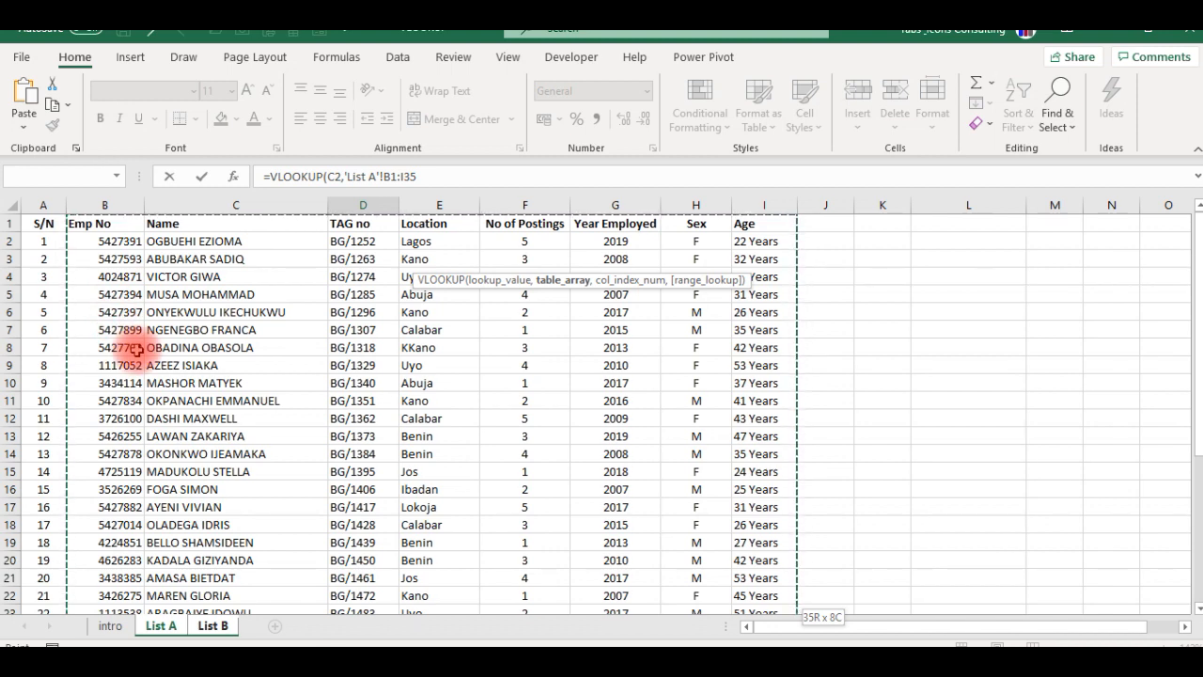
{"action": "key", "text": "F4"}
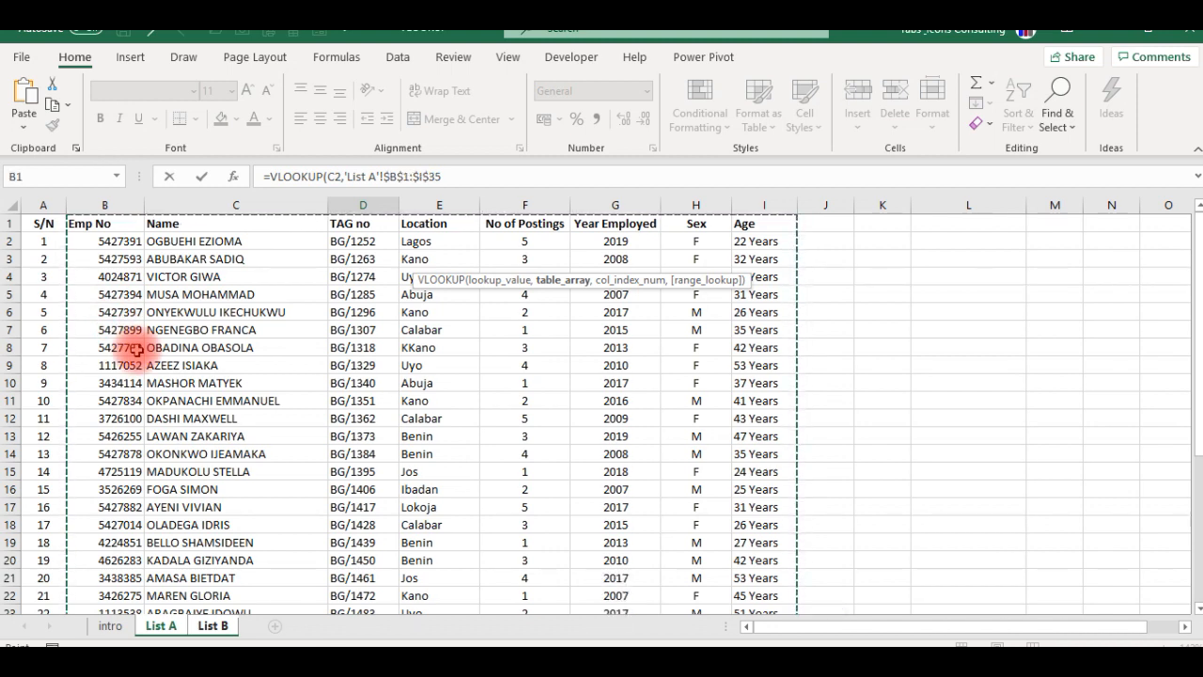
{"action": "type", "text": ","}
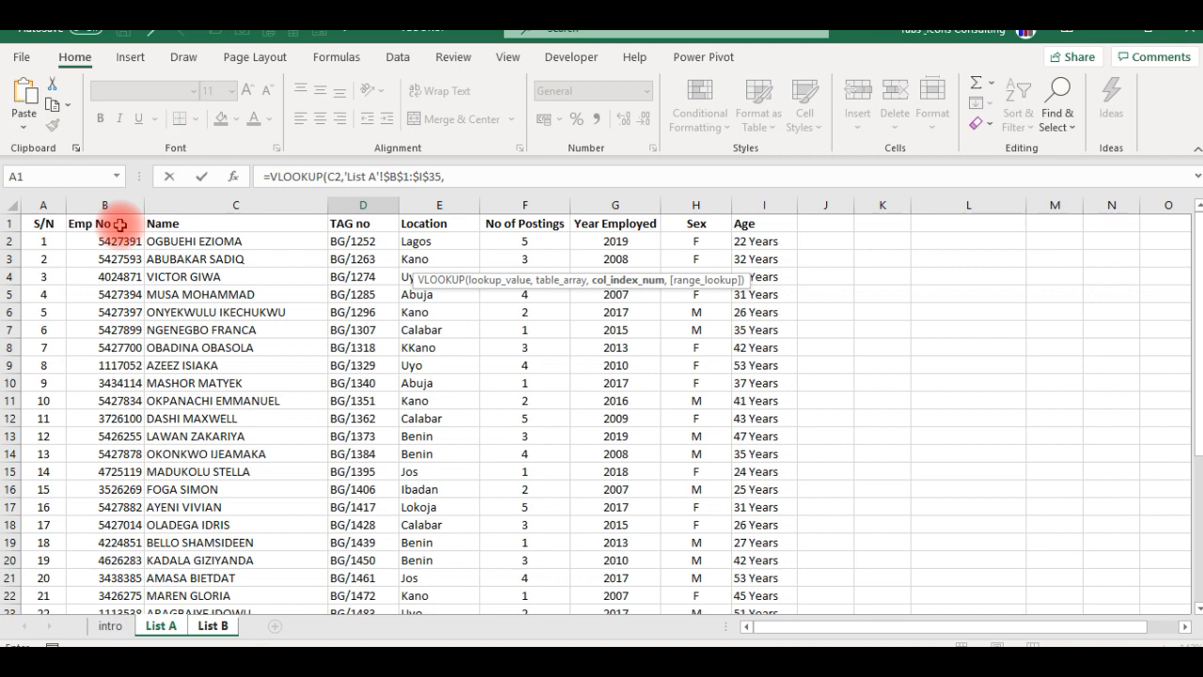
- Count the columns from Emp No to Location on List A and set the formula's column index number to 4
{"action": "left_click", "coordinate": [165, 224]}
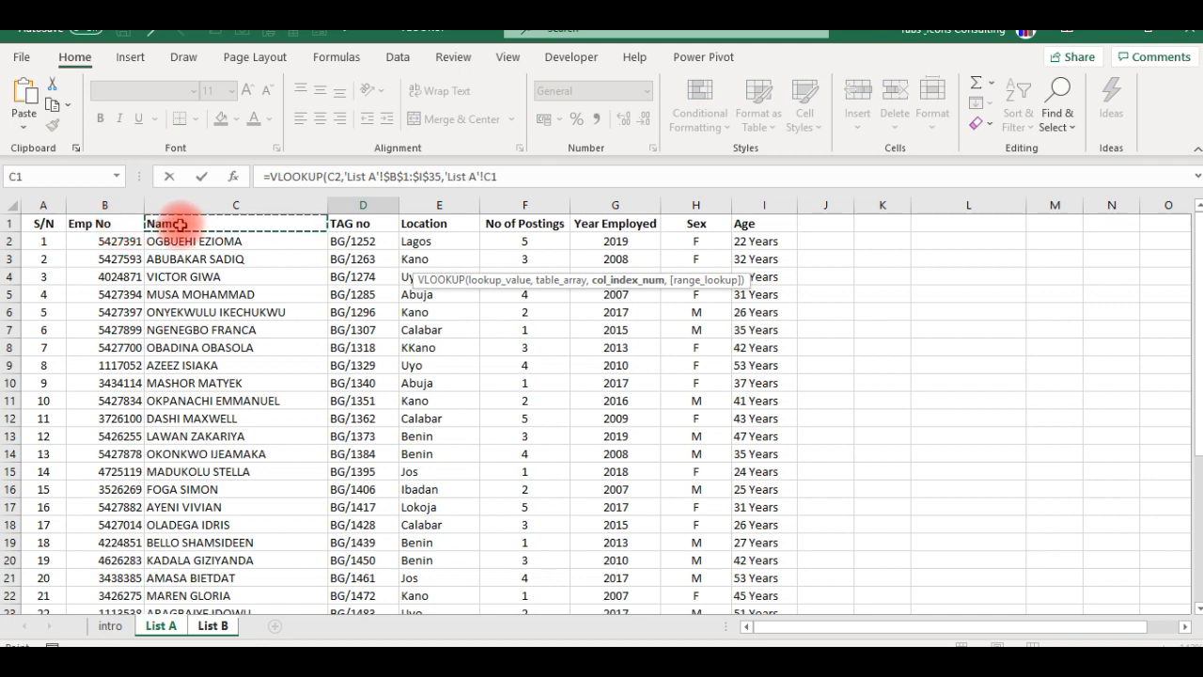
{"action": "left_click", "coordinate": [344, 223]}
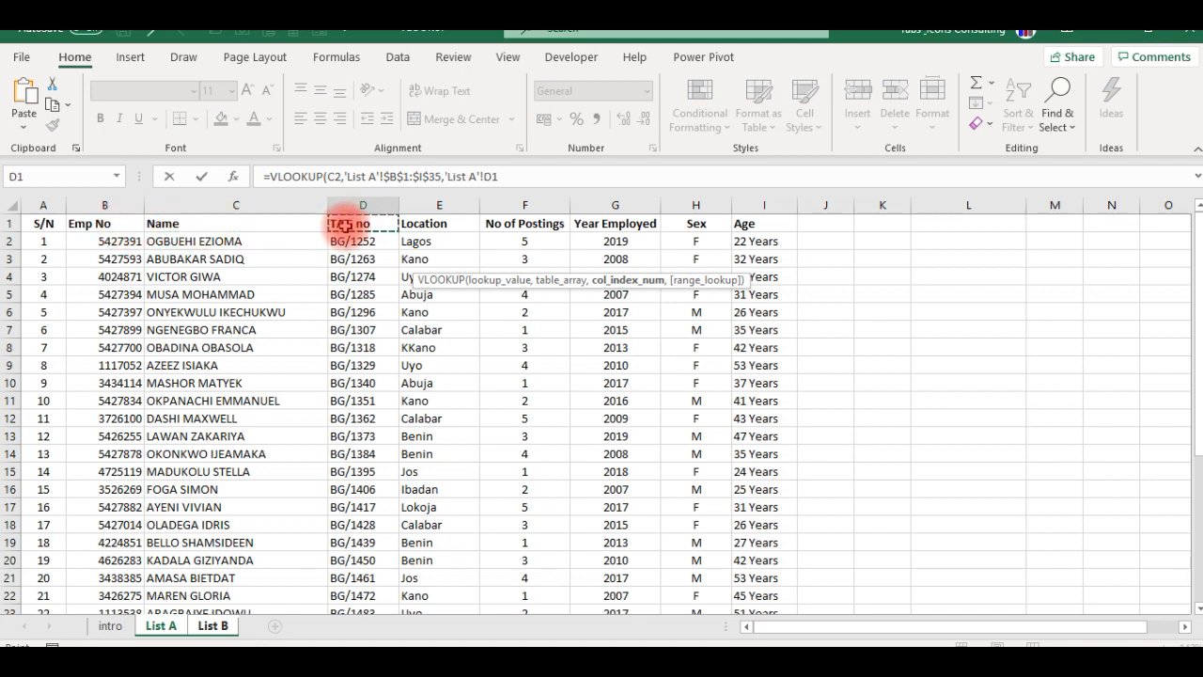
{"action": "left_click", "coordinate": [407, 223]}
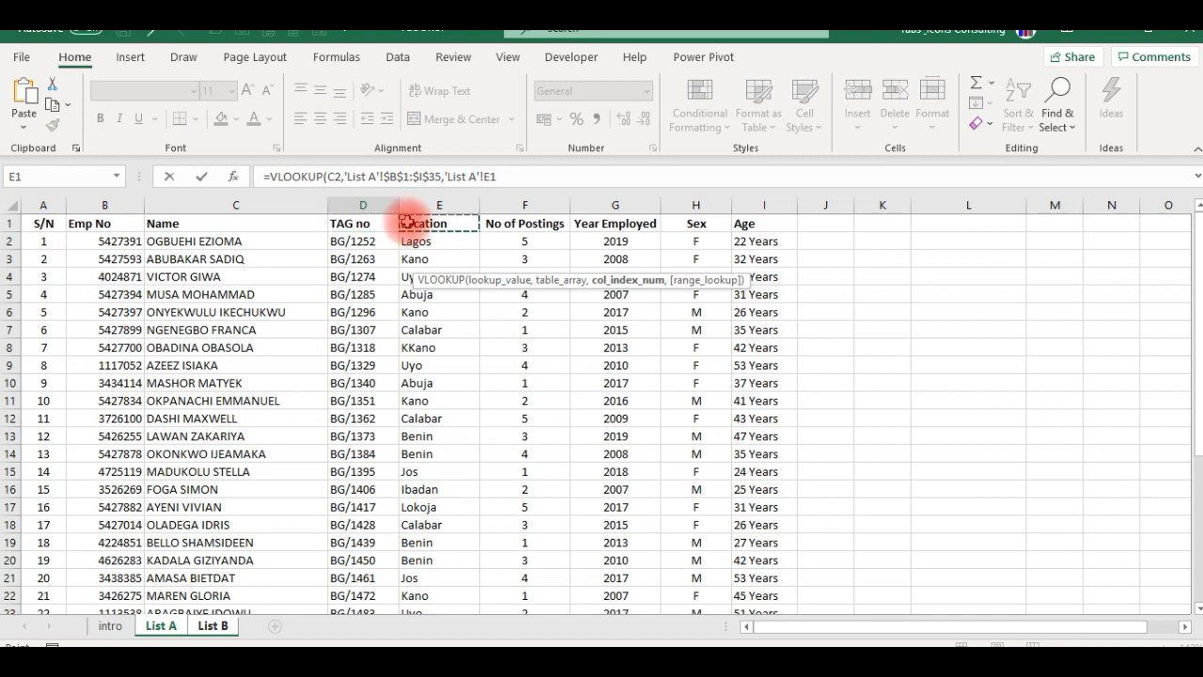
{"action": "key", "text": "BackSpace"}
{"action": "key", "text": "BackSpace"}
{"action": "key", "text": "BackSpace"}
{"action": "key", "text": "BackSpace"}
{"action": "key", "text": "BackSpace"}
{"action": "key", "text": "BackSpace"}
{"action": "key", "text": "BackSpace"}
{"action": "key", "text": "BackSpace"}
{"action": "key", "text": "BackSpace"}
{"action": "key", "text": "BackSpace"}
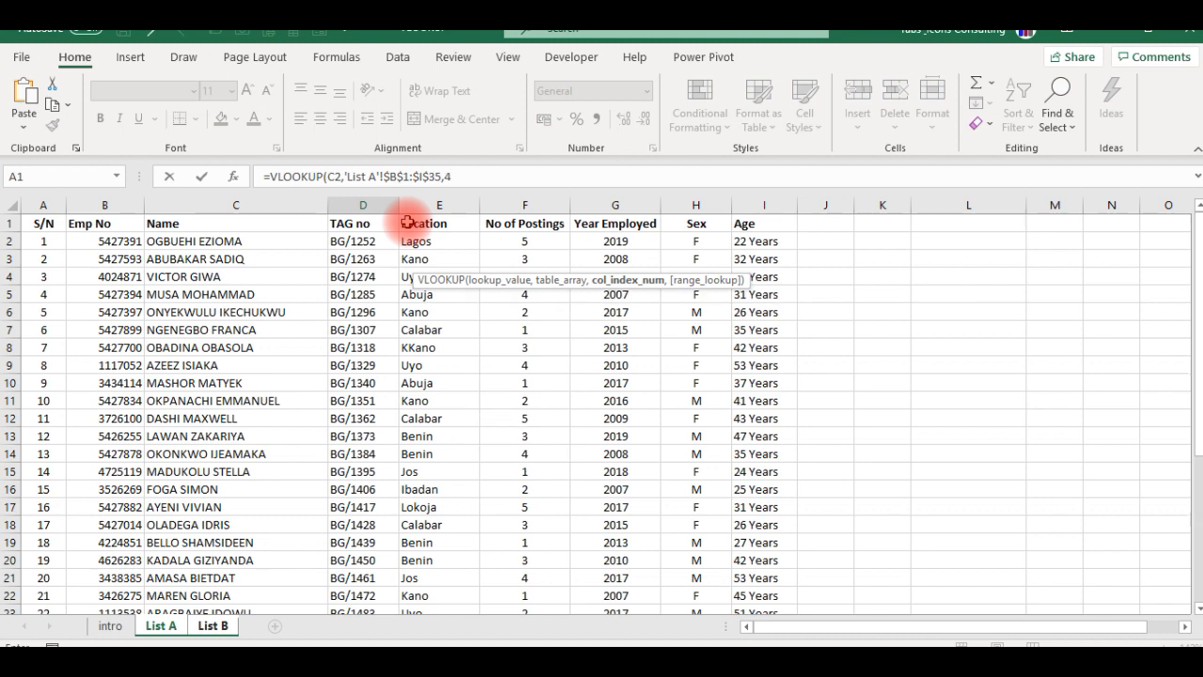
- Set the range lookup to FALSE for an exact match and commit the Location formula in D2
{"action": "type", "text": ","}
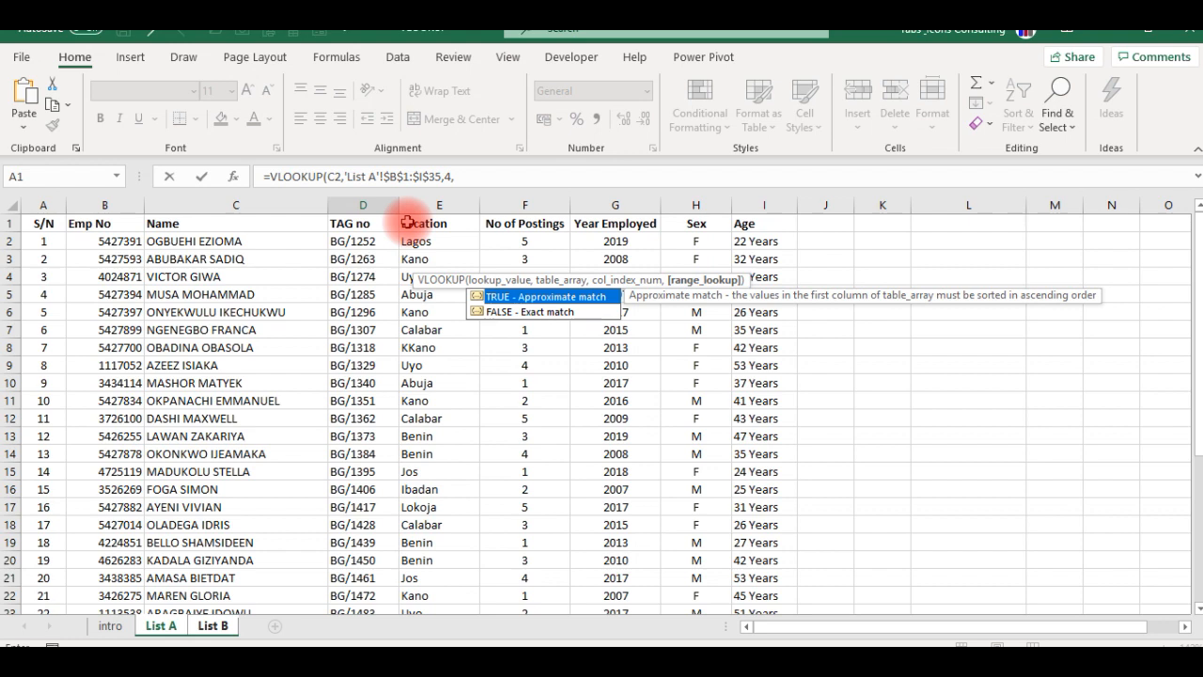
{"action": "key", "text": "Down"}
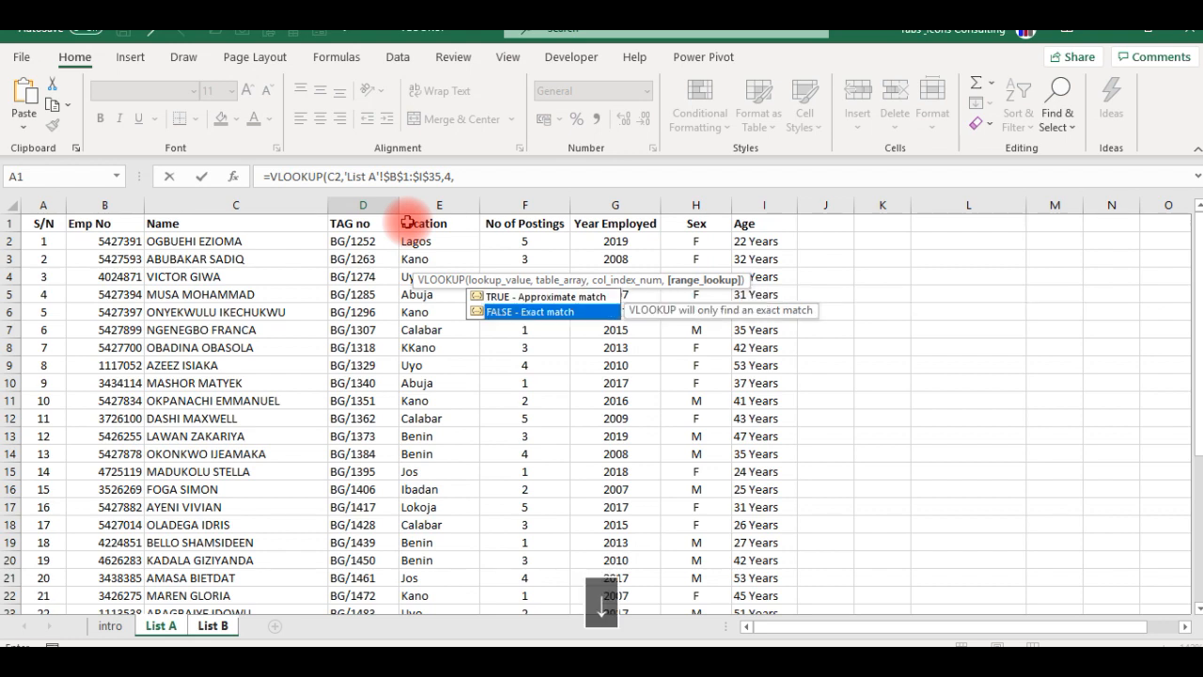
{"action": "key", "text": "Tab"}
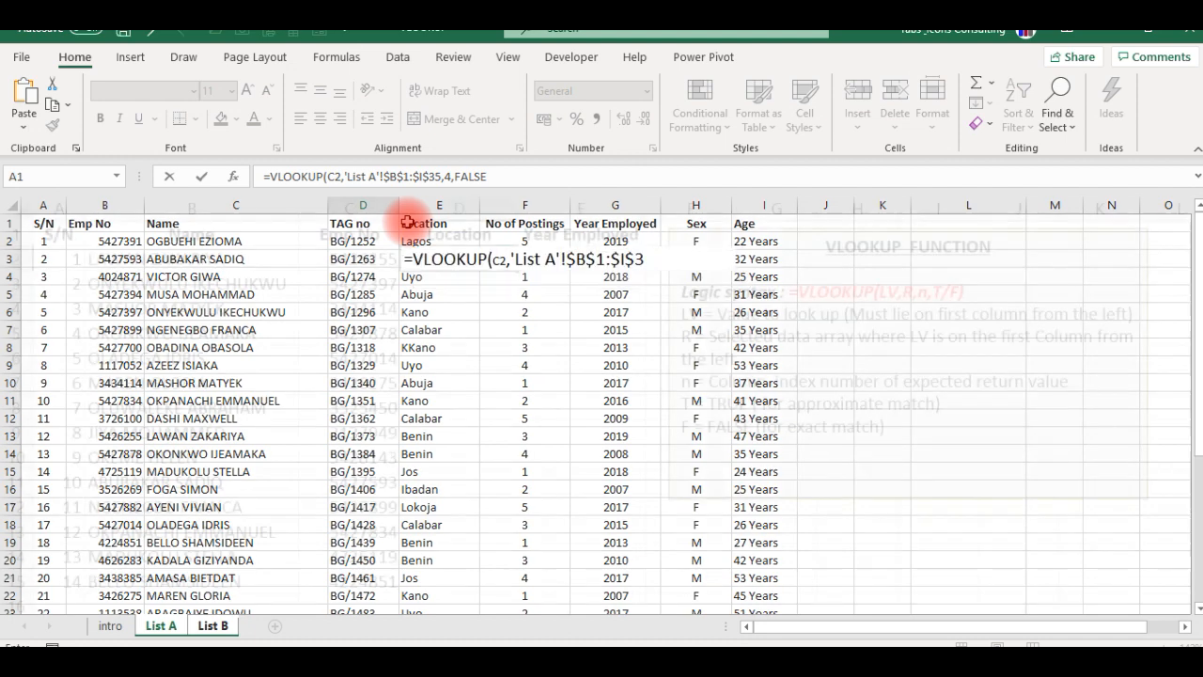
{"action": "key", "text": "Return"}
{"action": "key", "text": "Up"}
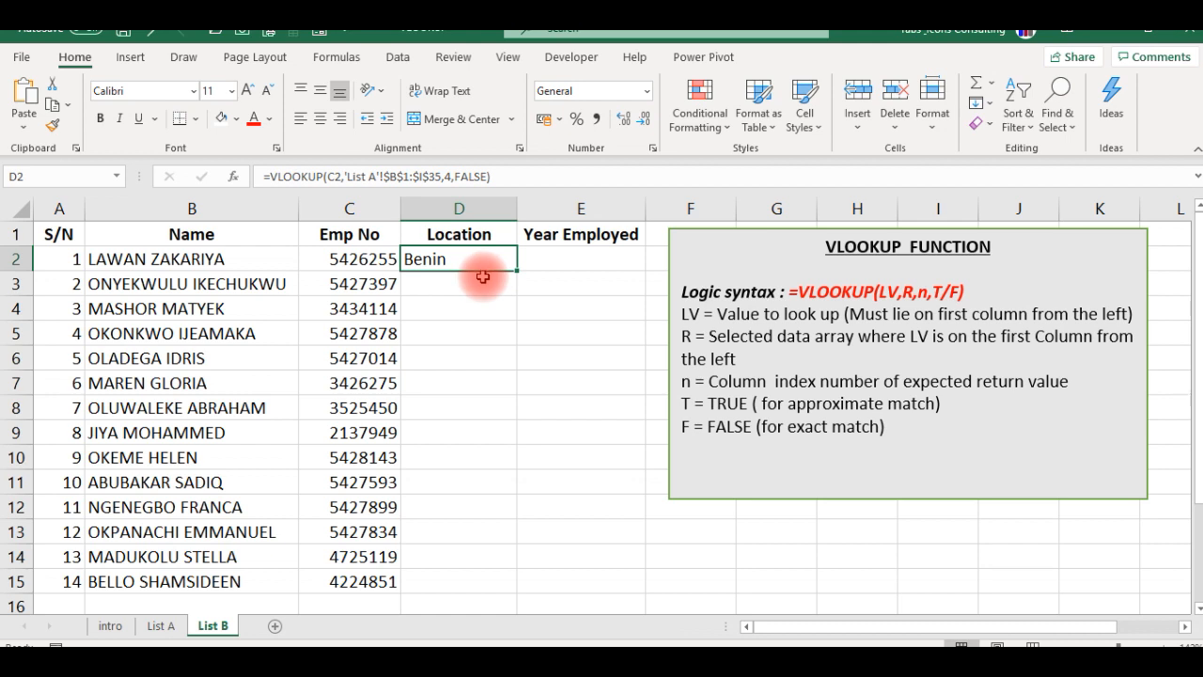
- Copy the VLOOKUP formula from D2 into E2 under Year Employed
{"action": "left_click", "coordinate": [577, 258]}
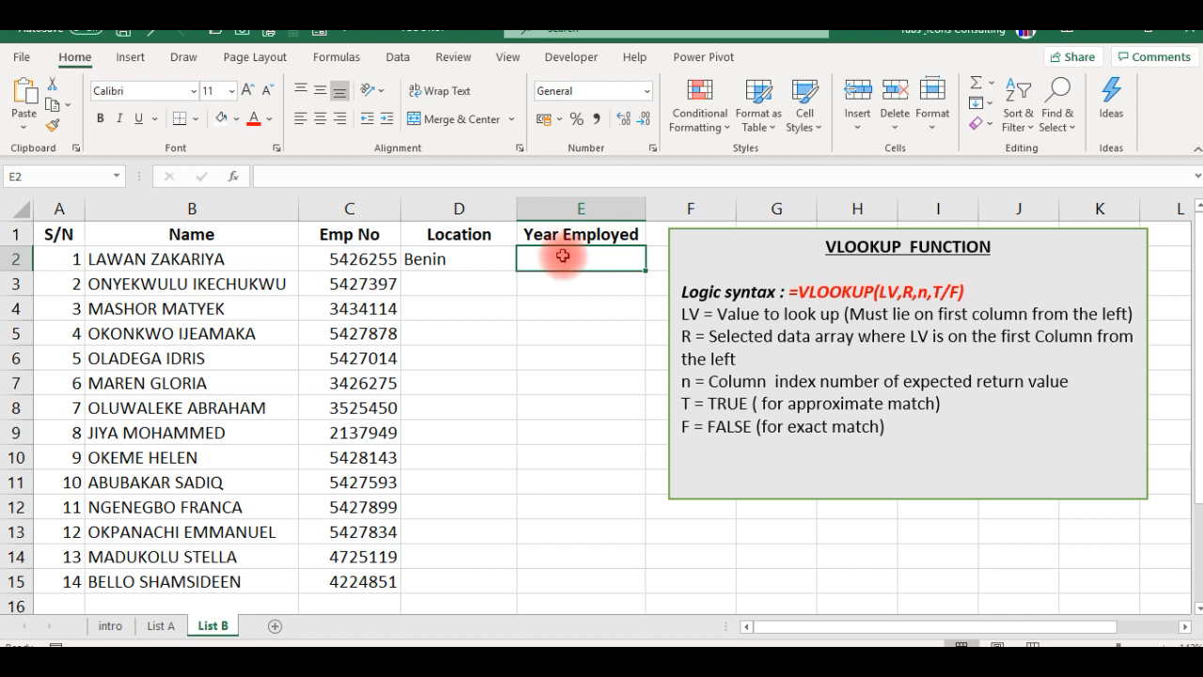
{"action": "left_click", "coordinate": [470, 256]}
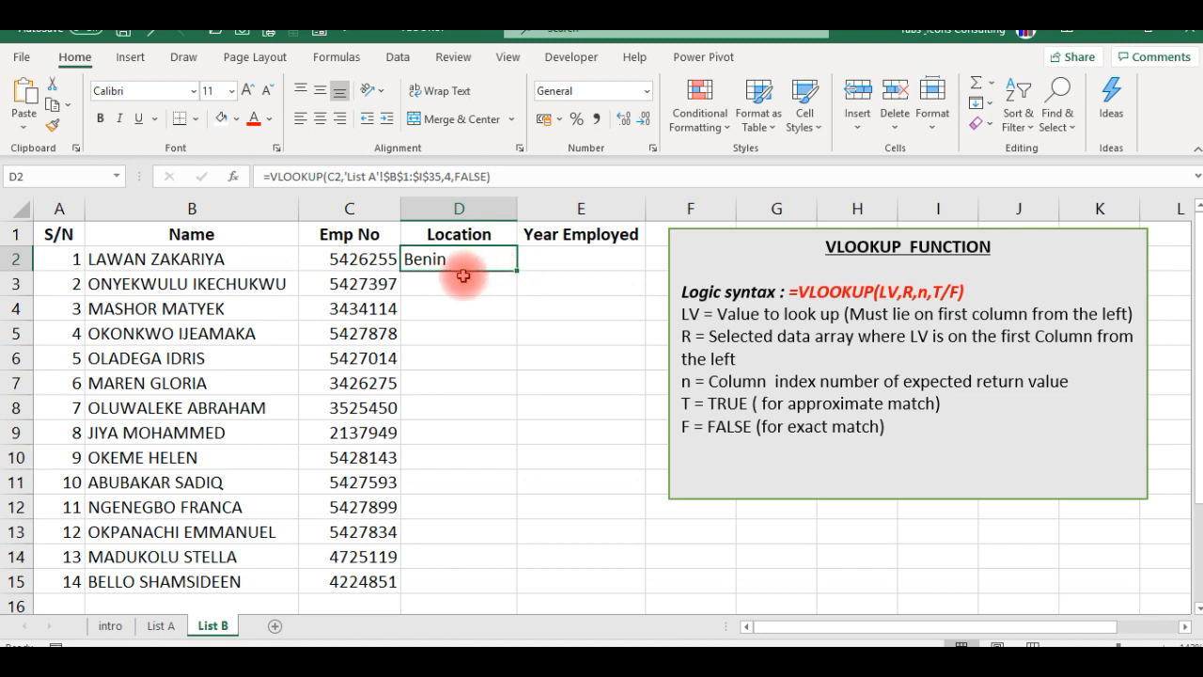
{"action": "key", "text": "Right"}
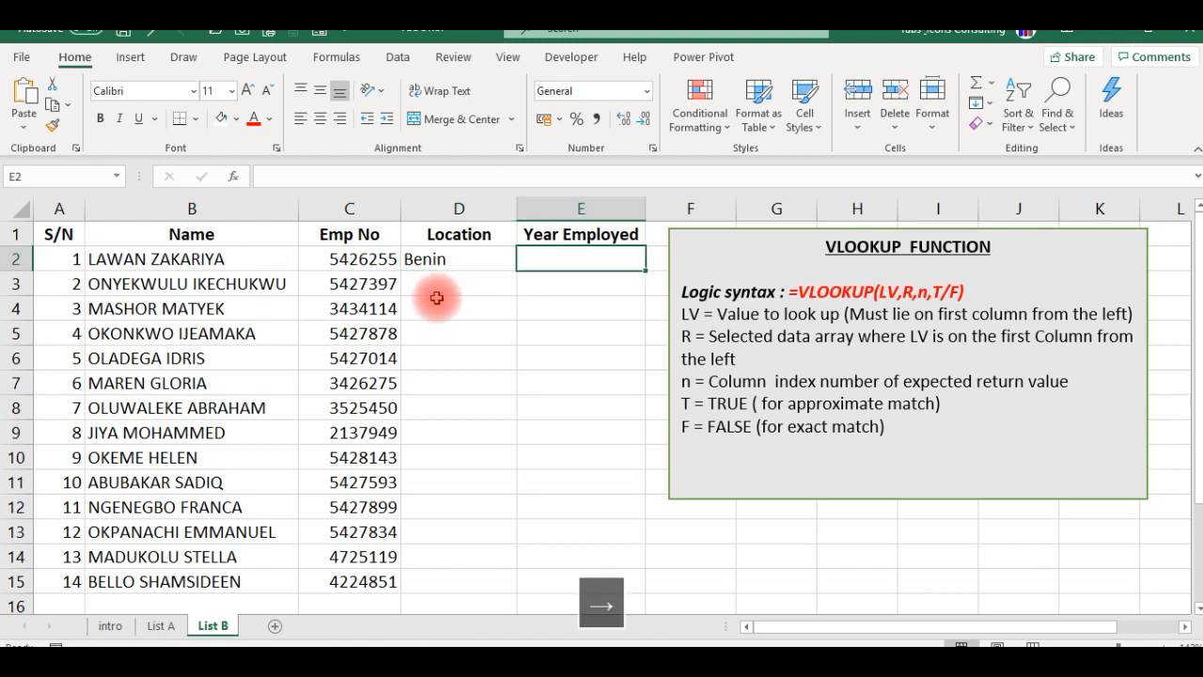
{"action": "key", "text": "Left"}
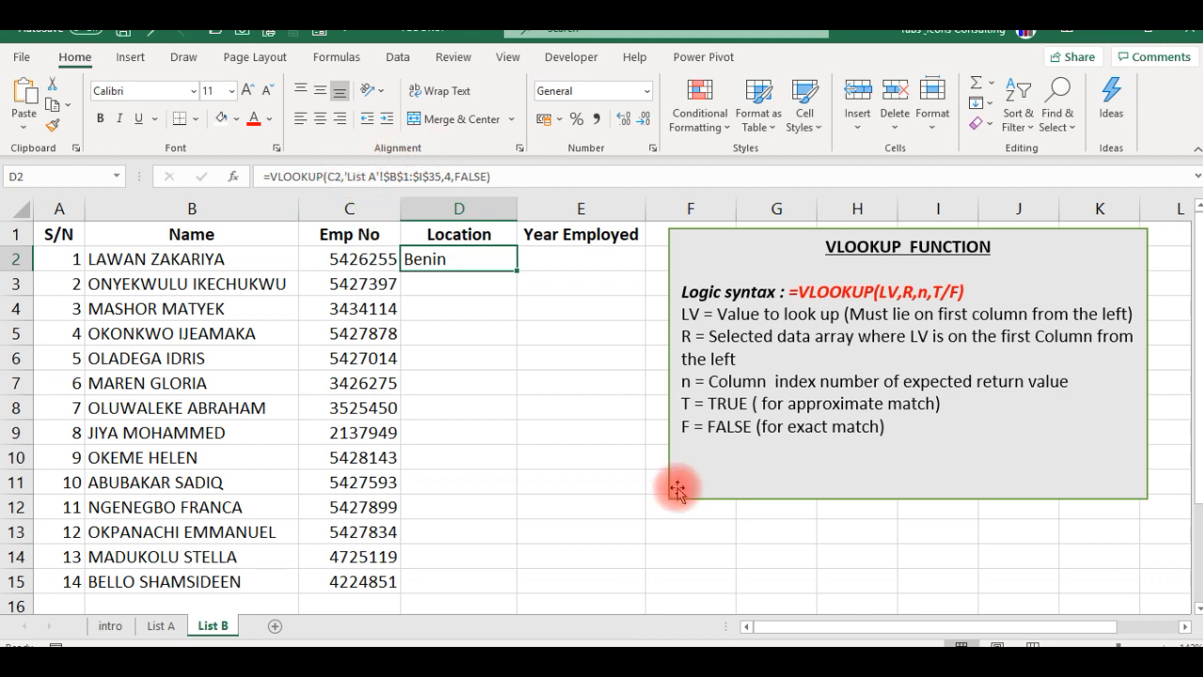
{"action": "key", "text": "ctrl+c"}
{"action": "key", "text": "Right"}
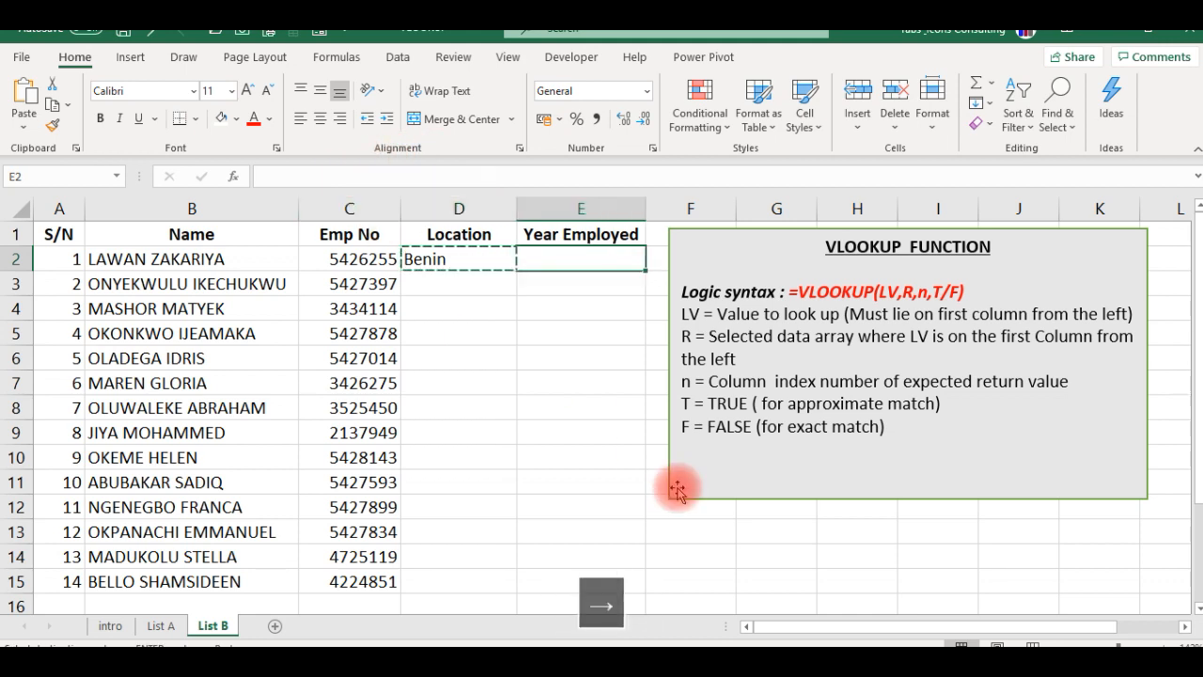
{"action": "key", "text": "Return"}
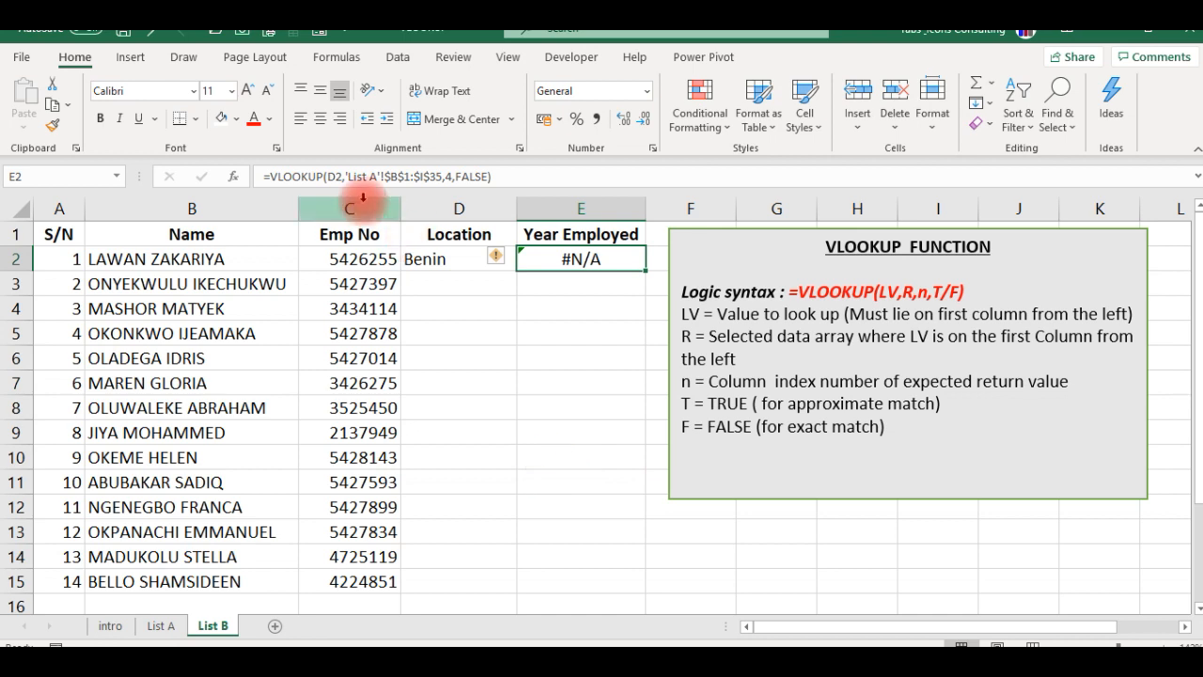
- Lock the column of the lookup value as $C2 in the D2 formula
{"action": "left_click", "coordinate": [425, 260]}
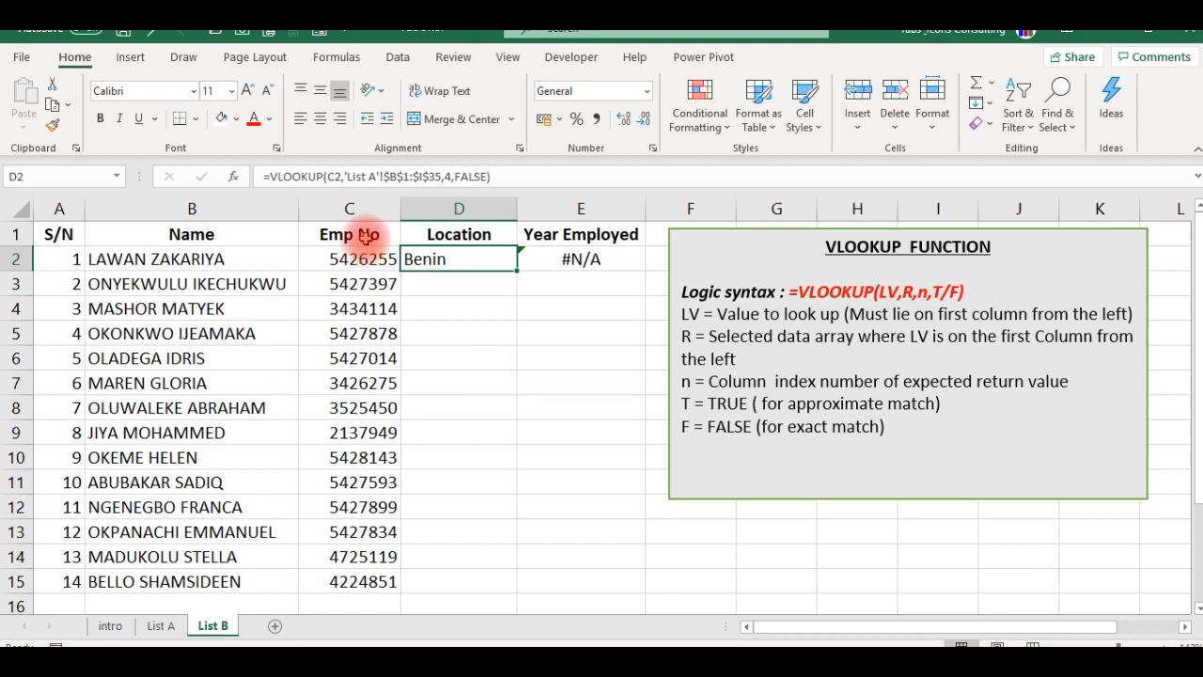
{"action": "key", "text": "F2"}
{"action": "left_click", "coordinate": [329, 178]}
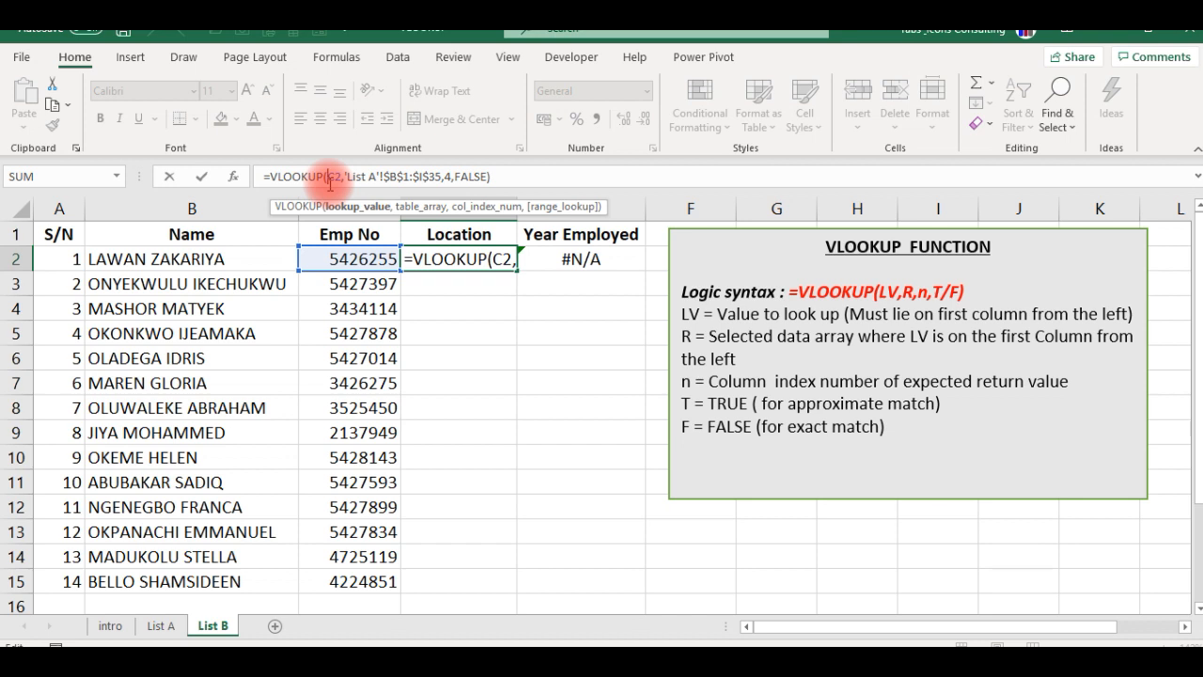
{"action": "type", "text": "$"}
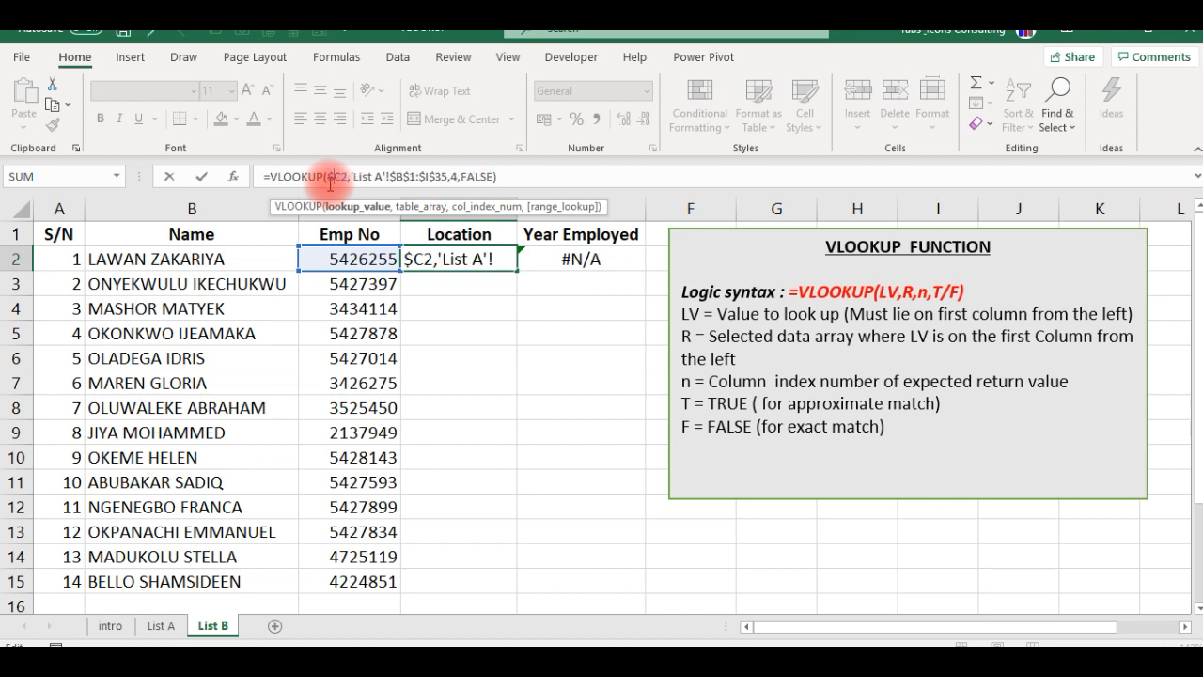
{"action": "key", "text": "ctrl+Return"}
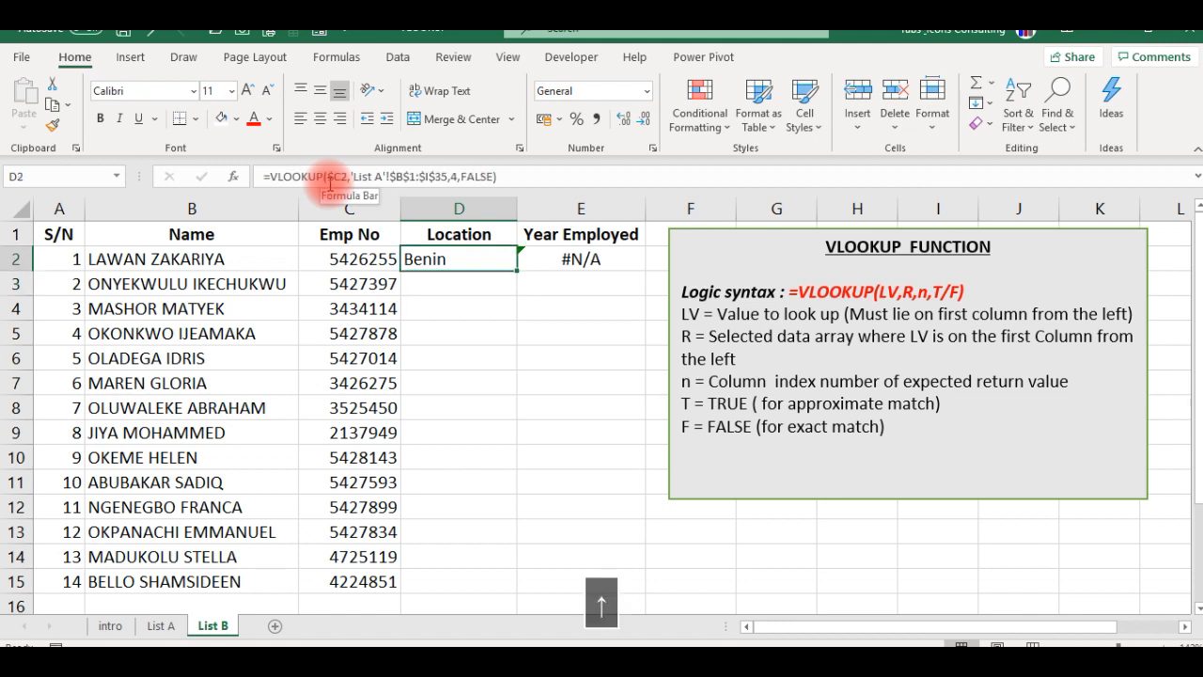
- Fill the revised $C2 formula from D2 into E2 again and compare the formulas in both cells
{"action": "key", "text": "shift+Right"}
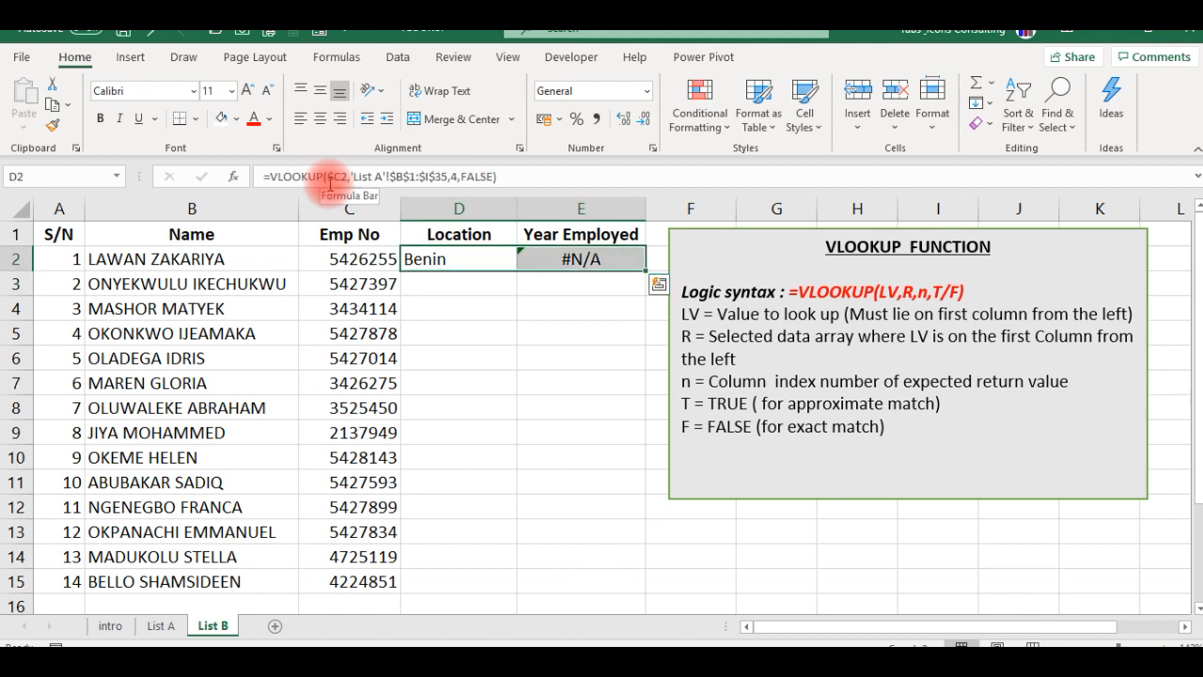
{"action": "key", "text": "ctrl+r"}
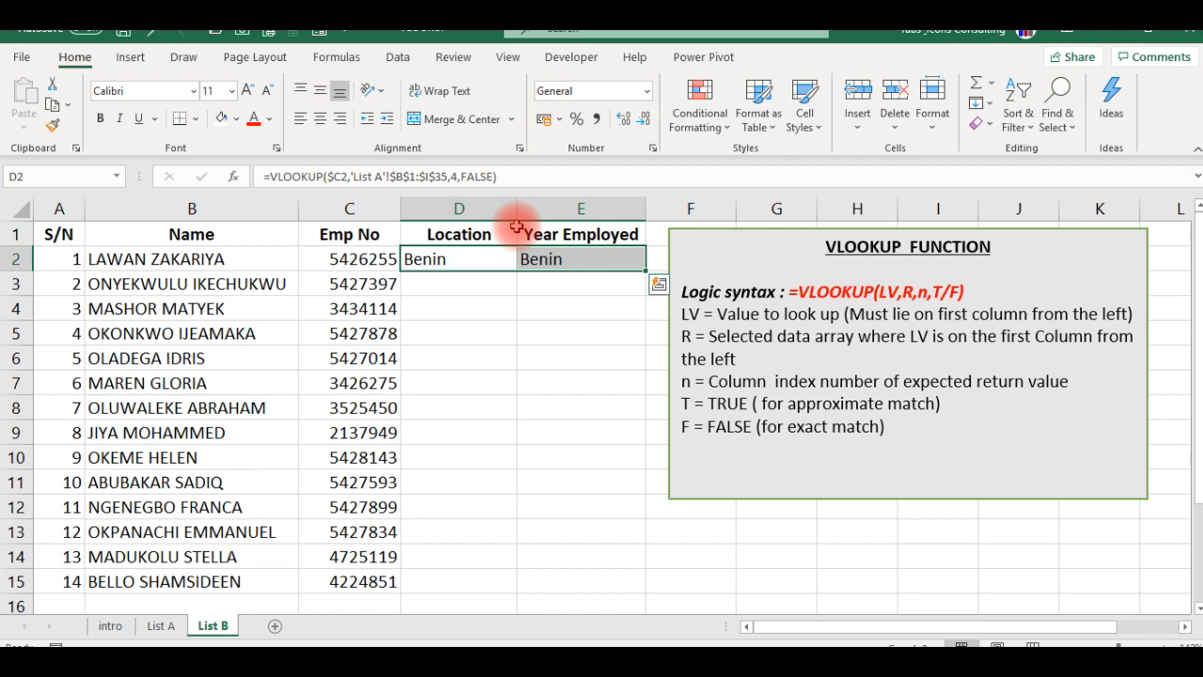
{"action": "left_click", "coordinate": [557, 259]}
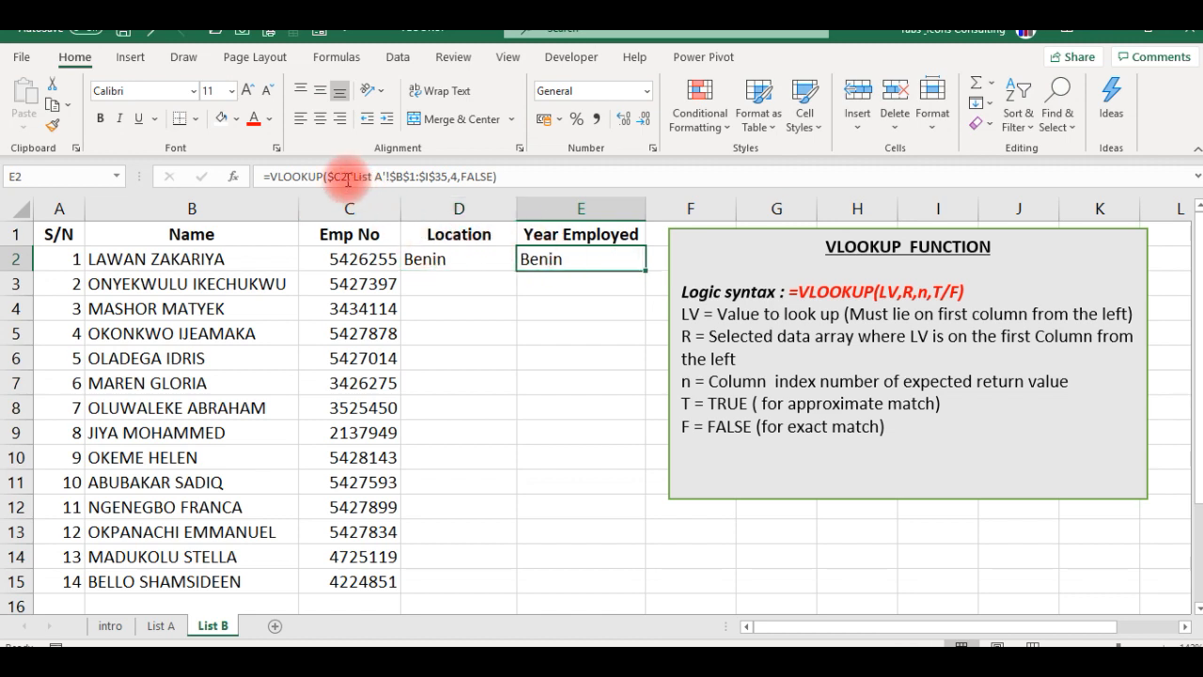
{"action": "left_click", "coordinate": [459, 257]}
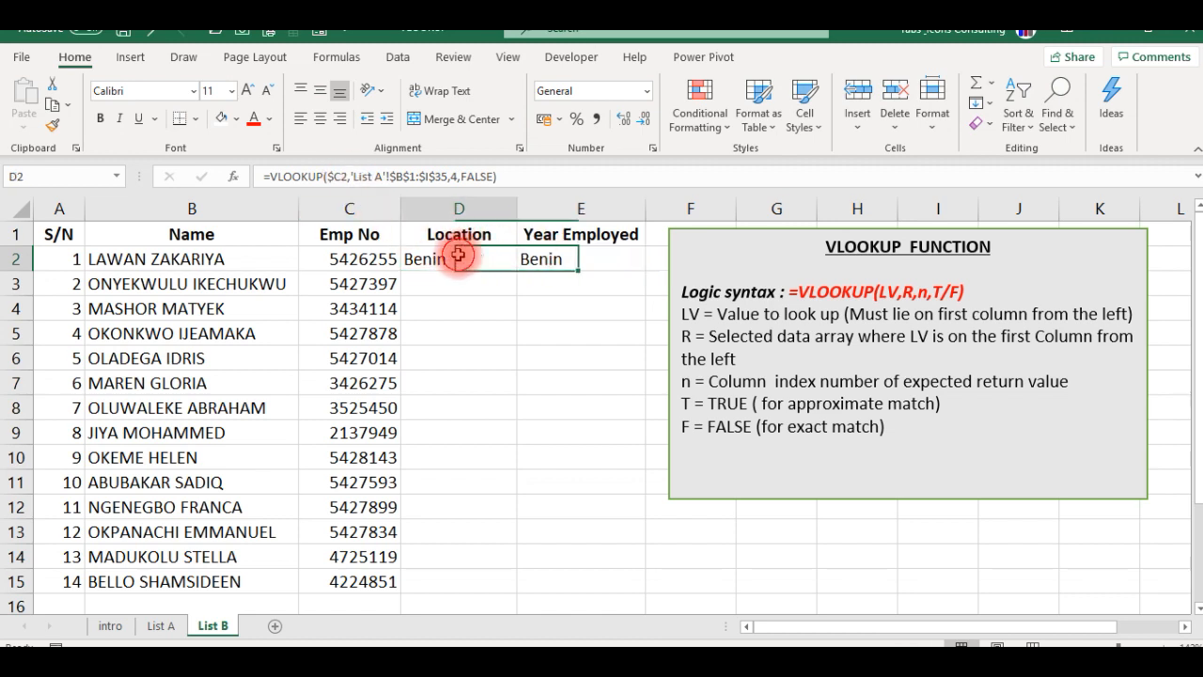
{"action": "left_click", "coordinate": [550, 264]}
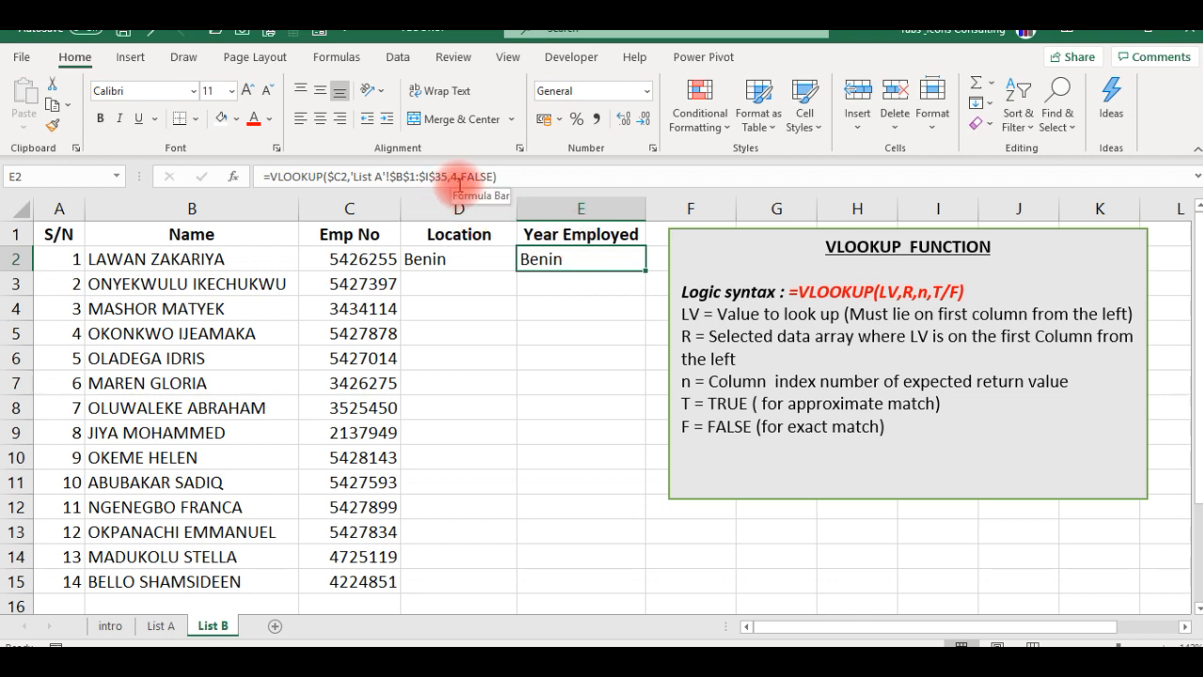
- Check the Year Employed column's position on List A and set the column index number in the E2 formula to 6
{"action": "left_click", "coordinate": [162, 626]}
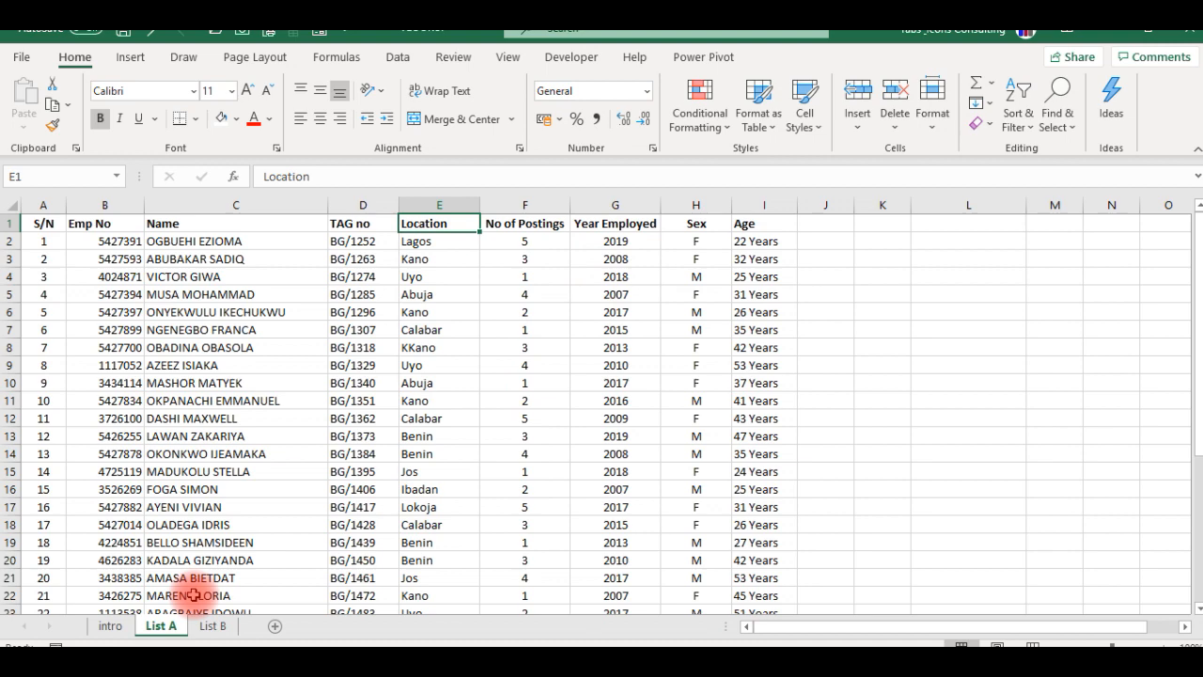
{"action": "left_click", "coordinate": [213, 626]}
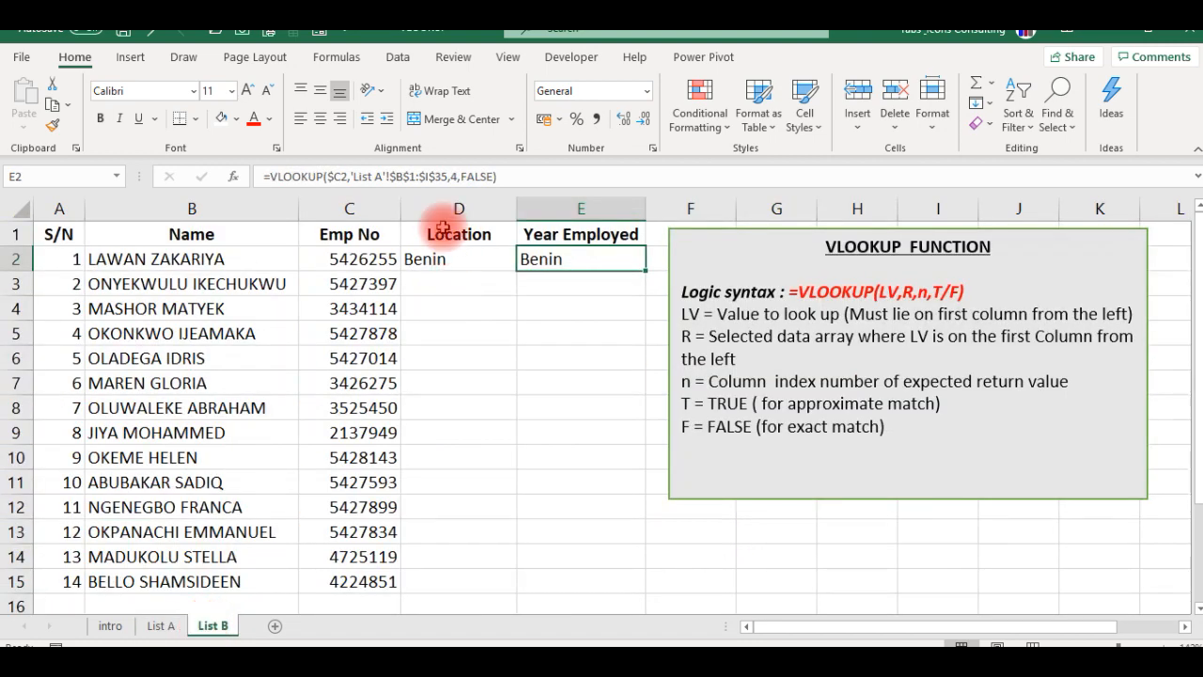
{"action": "left_click", "coordinate": [457, 178]}
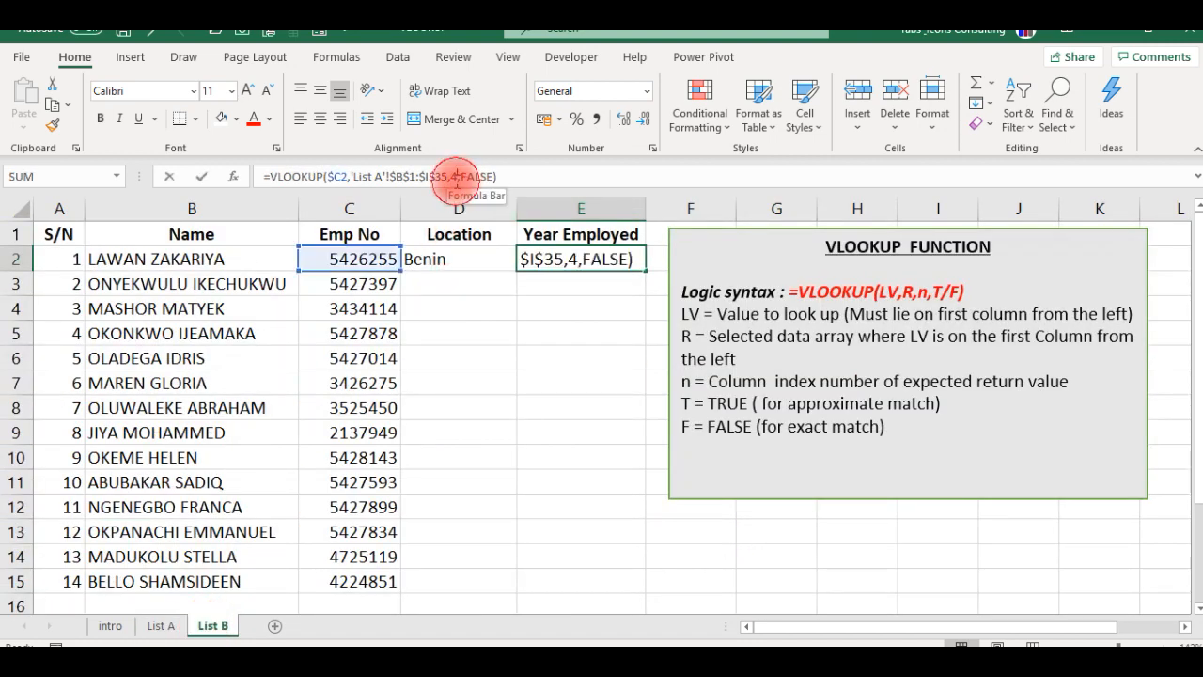
{"action": "key", "text": "BackSpace"}
{"action": "type", "text": "6"}
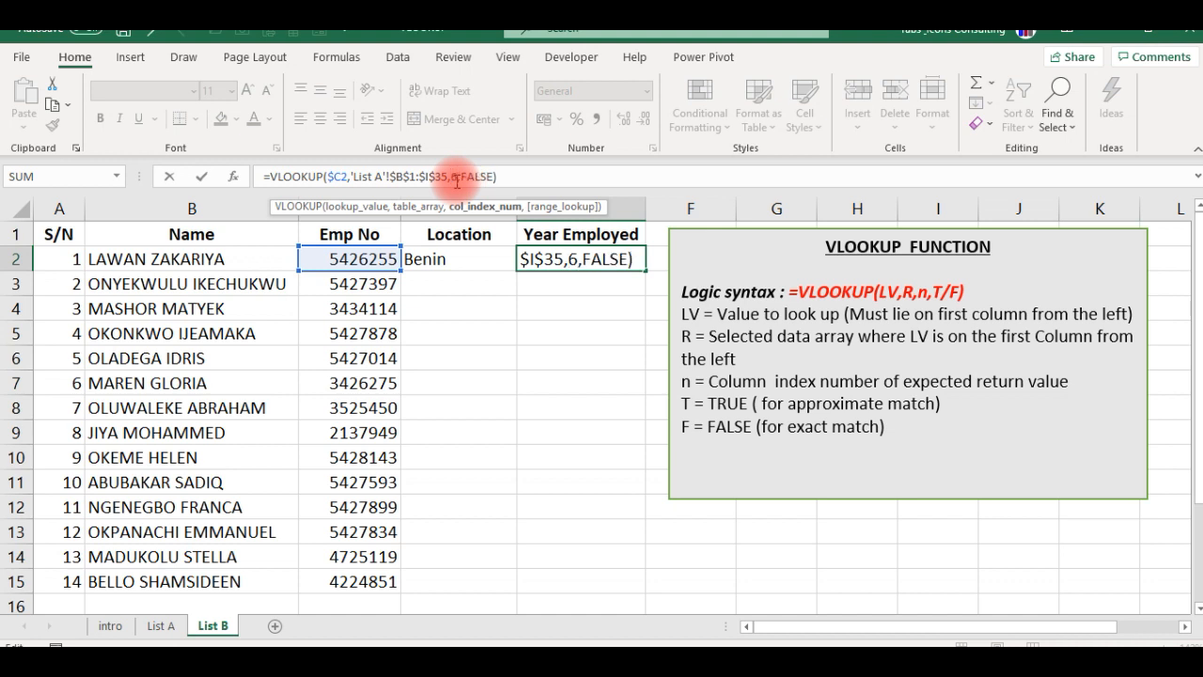
{"action": "key", "text": "Return"}
- Fill the Location formula from D2 down to D15
{"action": "key", "text": "Up"}
{"action": "key", "text": "Left"}
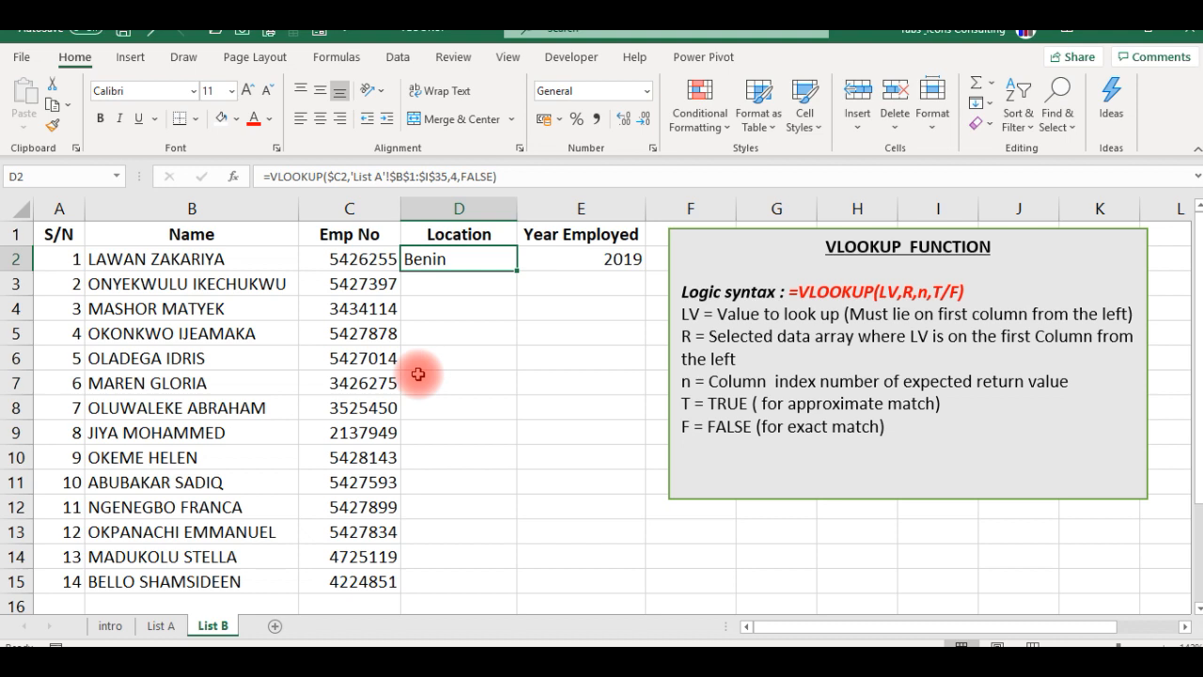
{"action": "key", "text": "shift+Down"}
{"action": "key", "text": "shift+Down"}
{"action": "key", "text": "shift+Down"}
{"action": "key", "text": "shift+Down"}
{"action": "key", "text": "shift+Down"}
{"action": "key", "text": "shift+Down"}
{"action": "key", "text": "shift+Down"}
{"action": "key", "text": "shift+Down"}
{"action": "key", "text": "shift+Down"}
{"action": "key", "text": "shift+Down"}
{"action": "key", "text": "shift+Down"}
{"action": "key", "text": "shift+Down"}
{"action": "key", "text": "shift+Down"}
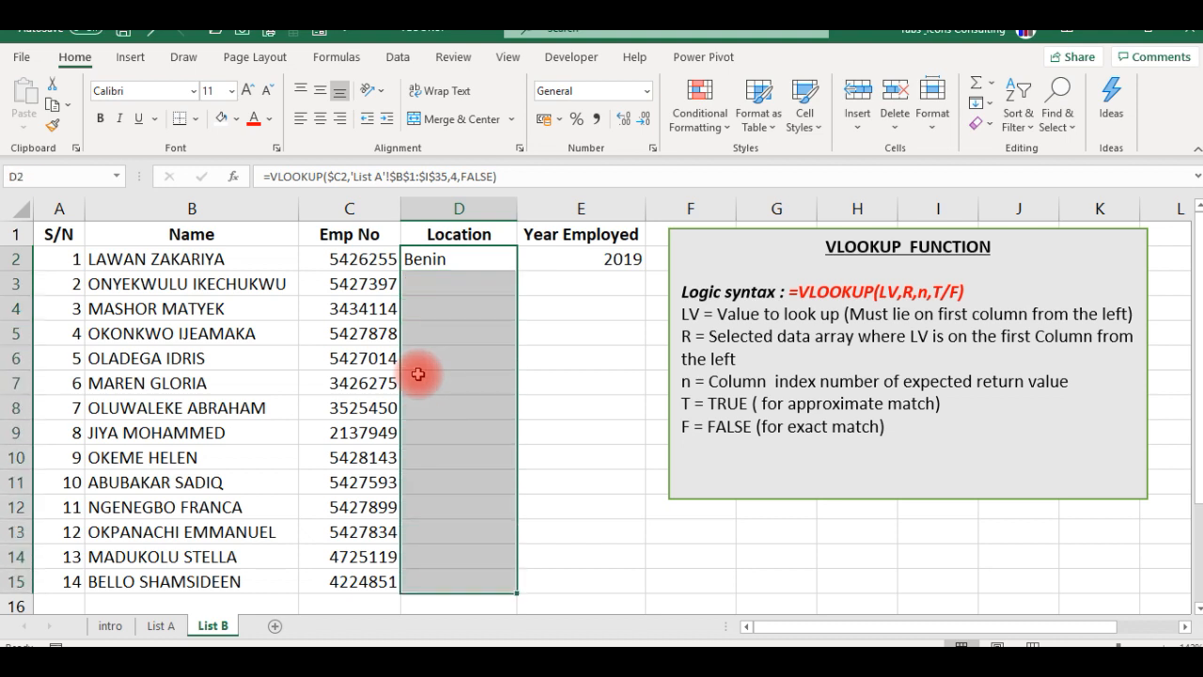
{"action": "key", "text": "ctrl+d"}
{"action": "key", "text": "Down"}
{"action": "key", "text": "Up"}
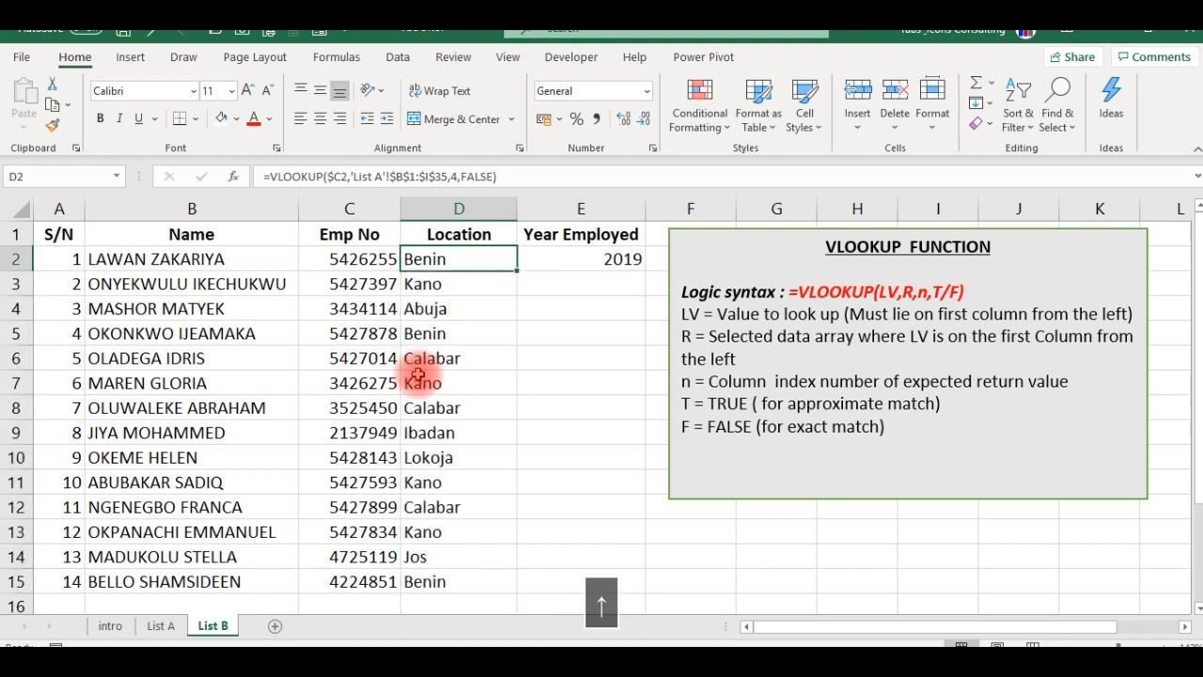
- Fill the Year Employed formula from E2 down to E15
{"action": "key", "text": "Right"}
{"action": "key", "text": "shift+Down"}
{"action": "key", "text": "shift+Down"}
{"action": "key", "text": "shift+Down"}
{"action": "key", "text": "shift+Down"}
{"action": "key", "text": "shift+Down"}
{"action": "key", "text": "shift+Down"}
{"action": "key", "text": "shift+Down"}
{"action": "key", "text": "shift+Down"}
{"action": "key", "text": "shift+Down"}
{"action": "key", "text": "shift+Down"}
{"action": "key", "text": "shift+Down"}
{"action": "key", "text": "shift+Down"}
{"action": "key", "text": "shift+Down"}
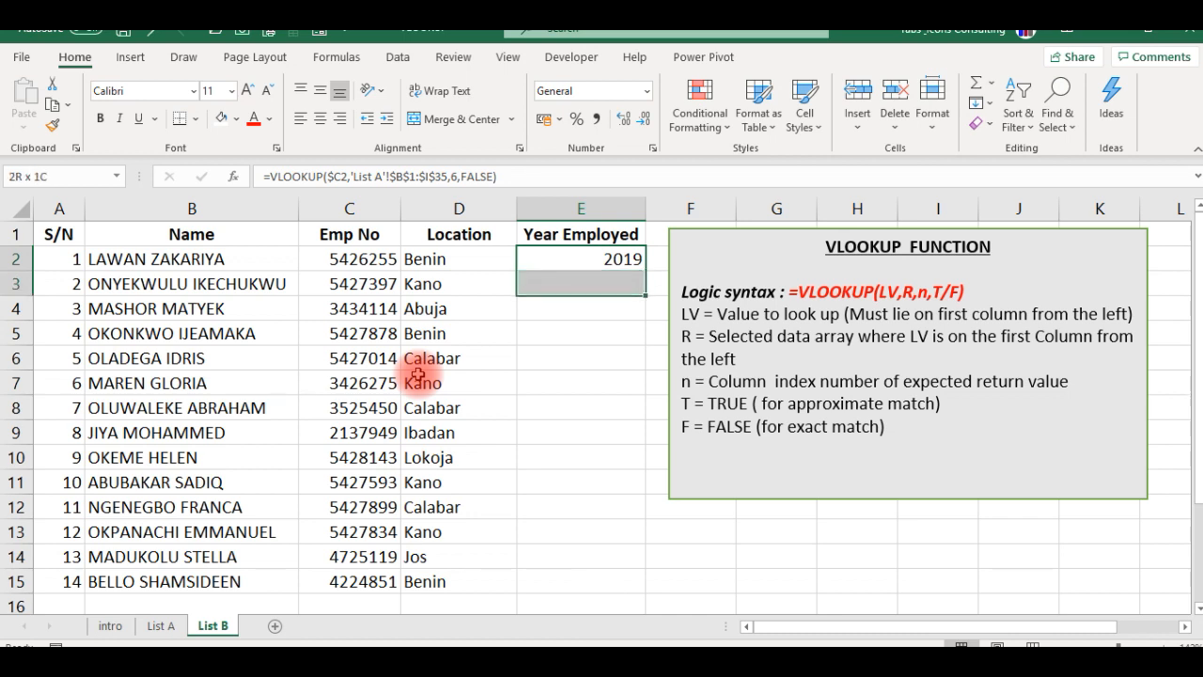
{"action": "key", "text": "ctrl+d"}
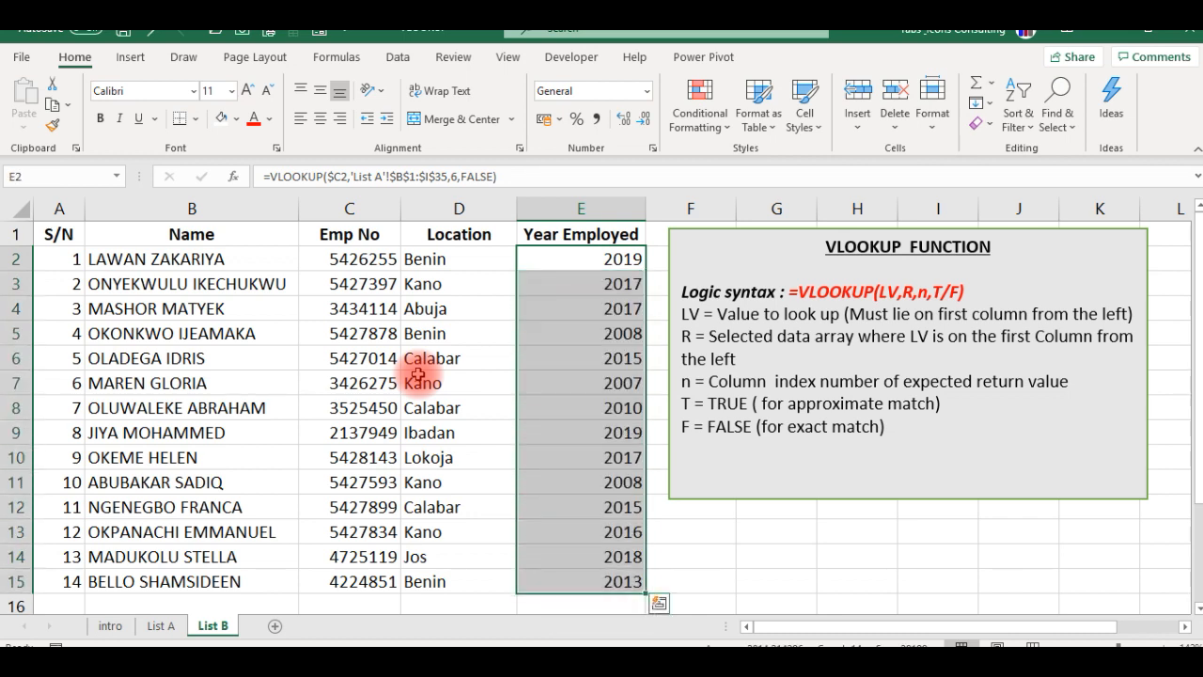
- Undo the downward fills in the Year Employed and Location columns, keeping the formulas in row 2
{"action": "key", "text": "ctrl+z"}
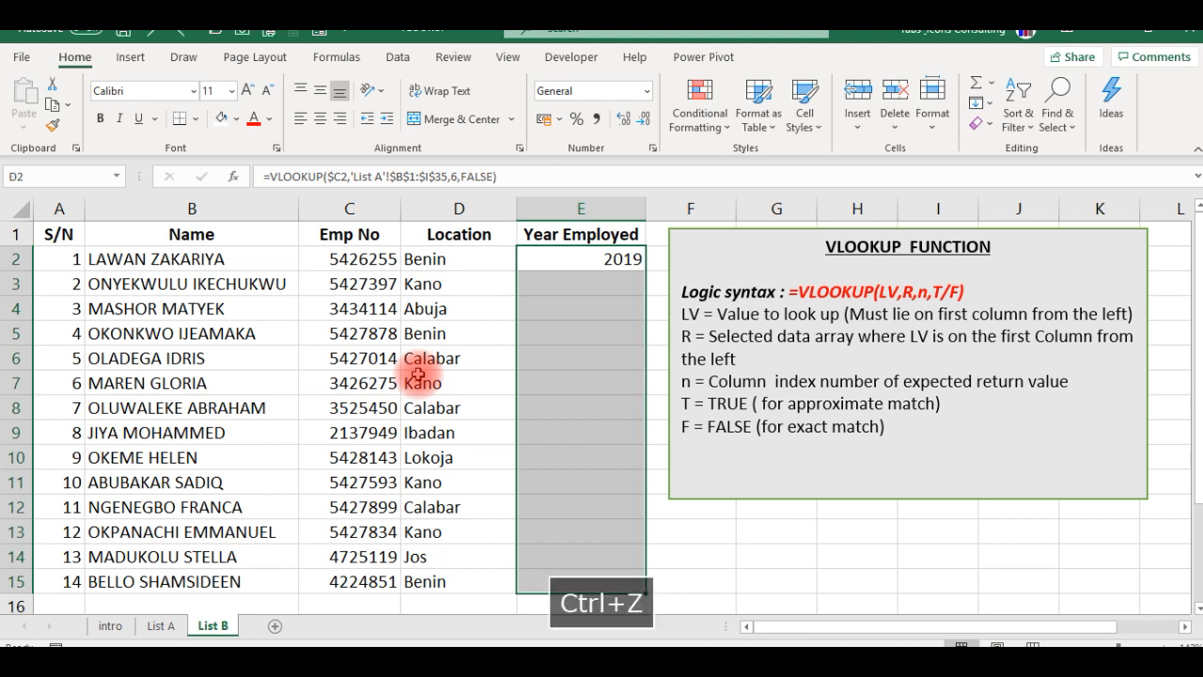
{"action": "key", "text": "ctrl+z"}
{"action": "key", "text": "Up"}
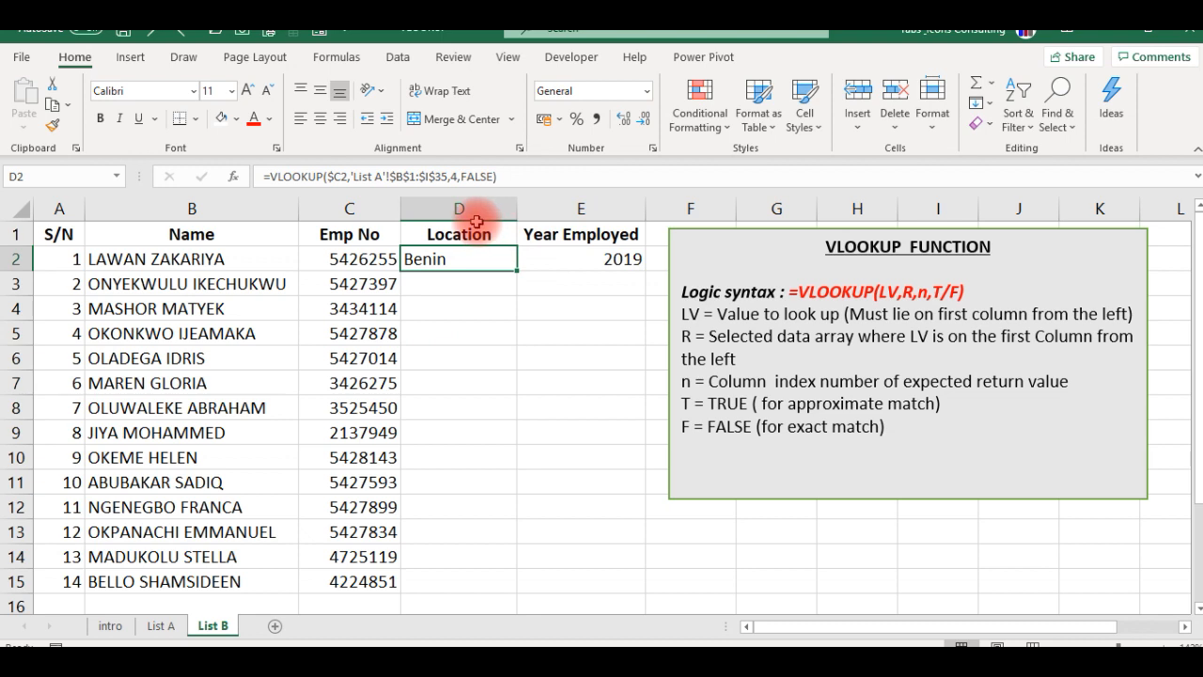
{"action": "left_click", "coordinate": [458, 177]}
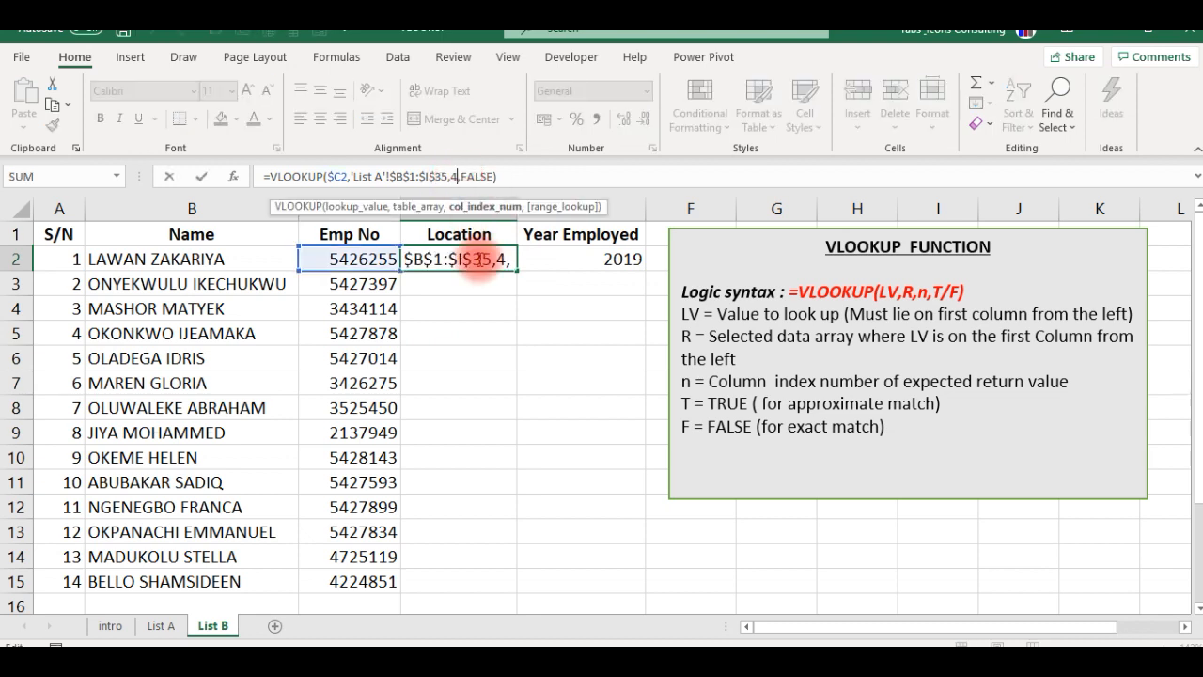
{"action": "key", "text": "Escape"}
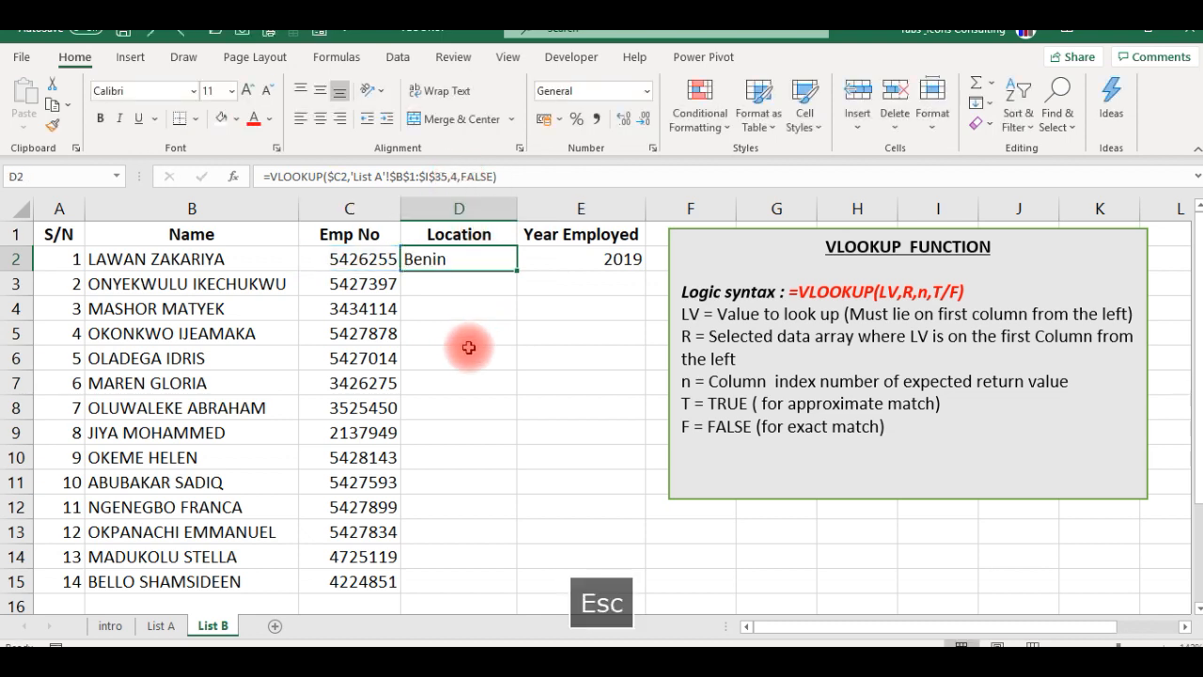
- Begin a MATCH formula in D6 with the Location header in D1 as the lookup value
{"action": "left_click", "coordinate": [469, 350]}
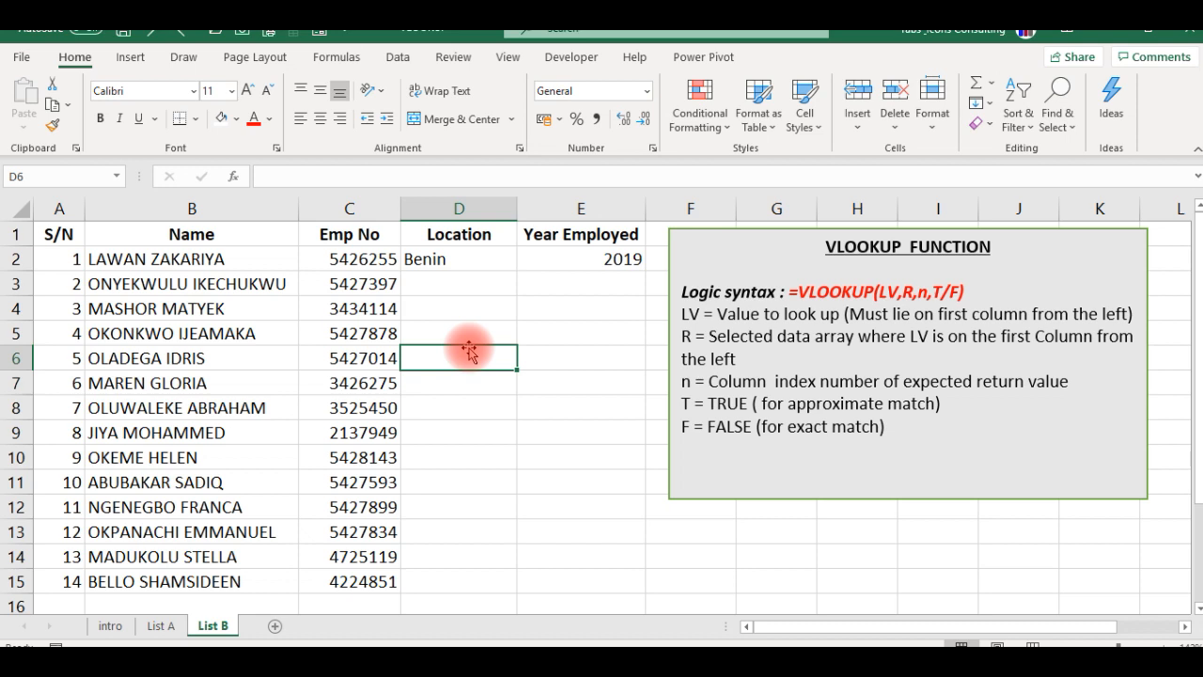
{"action": "type", "text": "="}
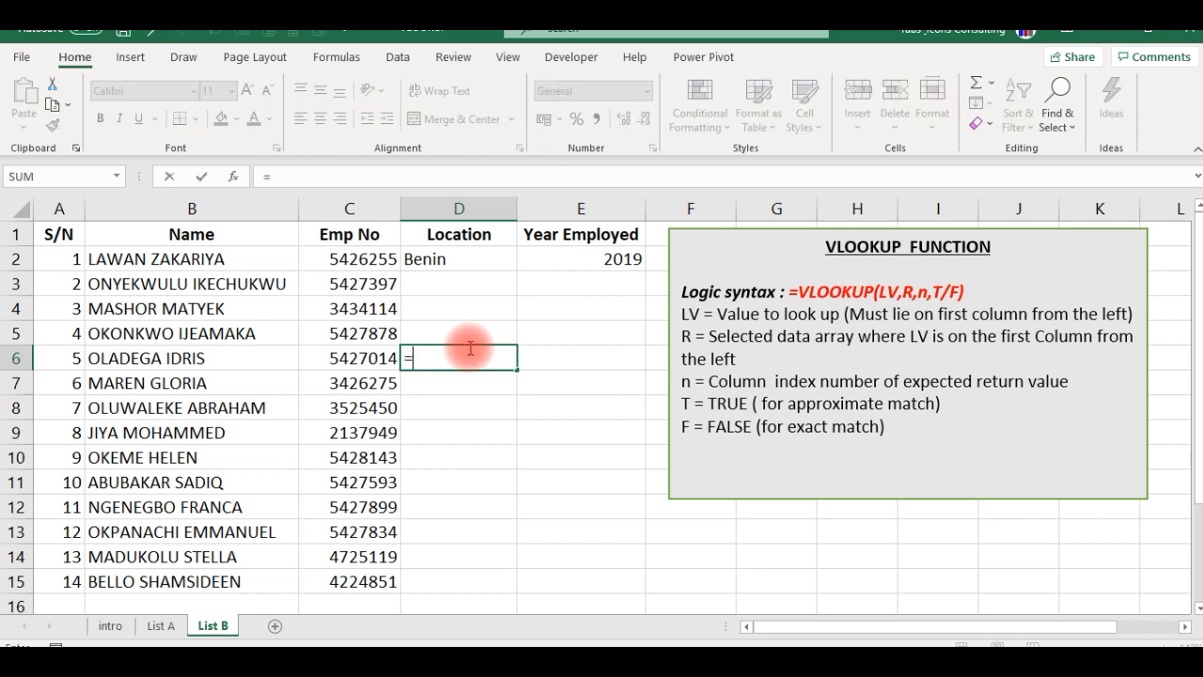
{"action": "type", "text": "matc"}
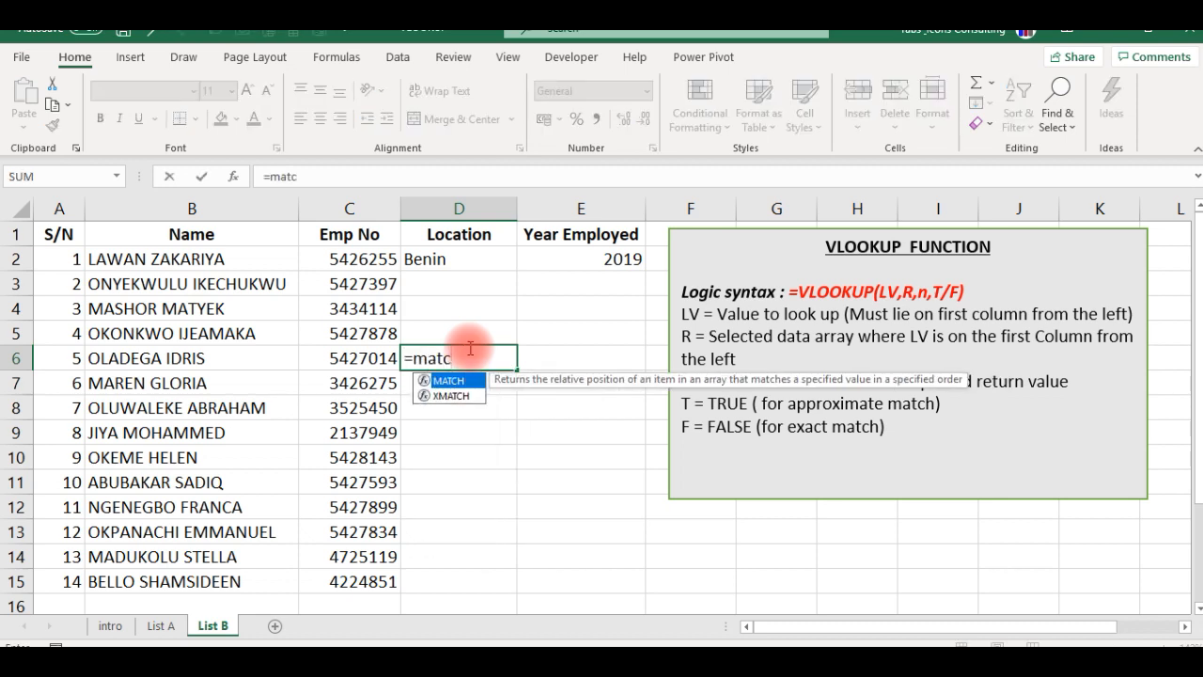
{"action": "key", "text": "Tab"}
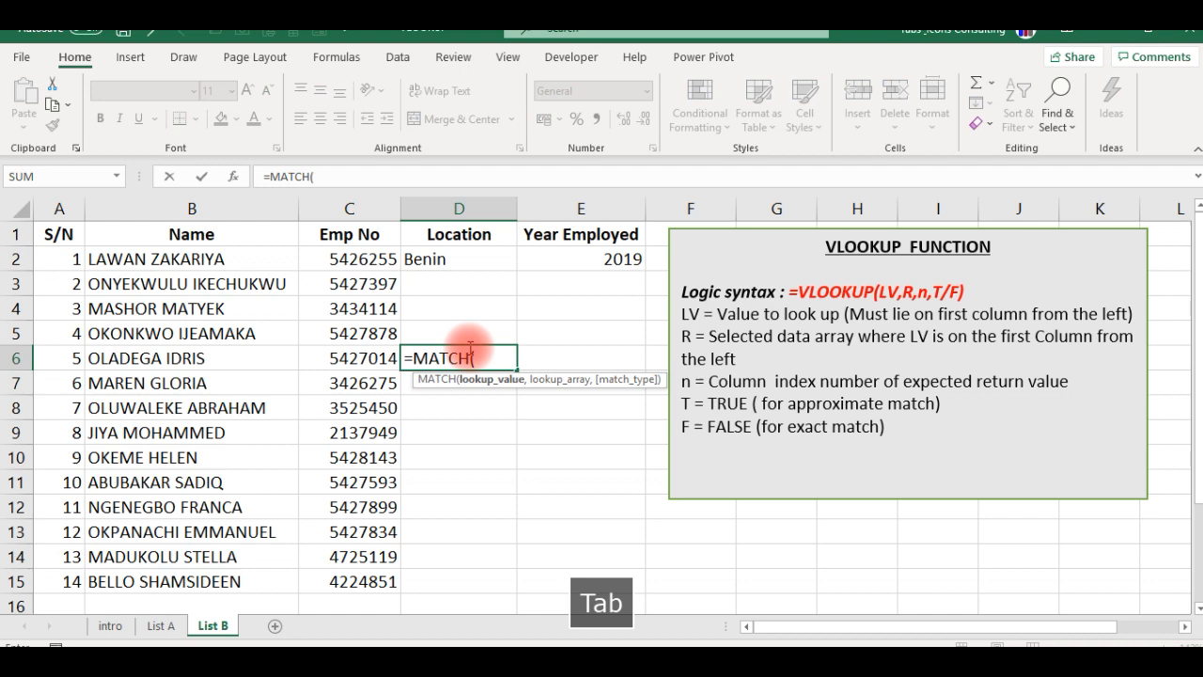
{"action": "key", "text": "Up"}
{"action": "key", "text": "Up"}
{"action": "key", "text": "Up"}
{"action": "key", "text": "Up"}
{"action": "key", "text": "Up"}
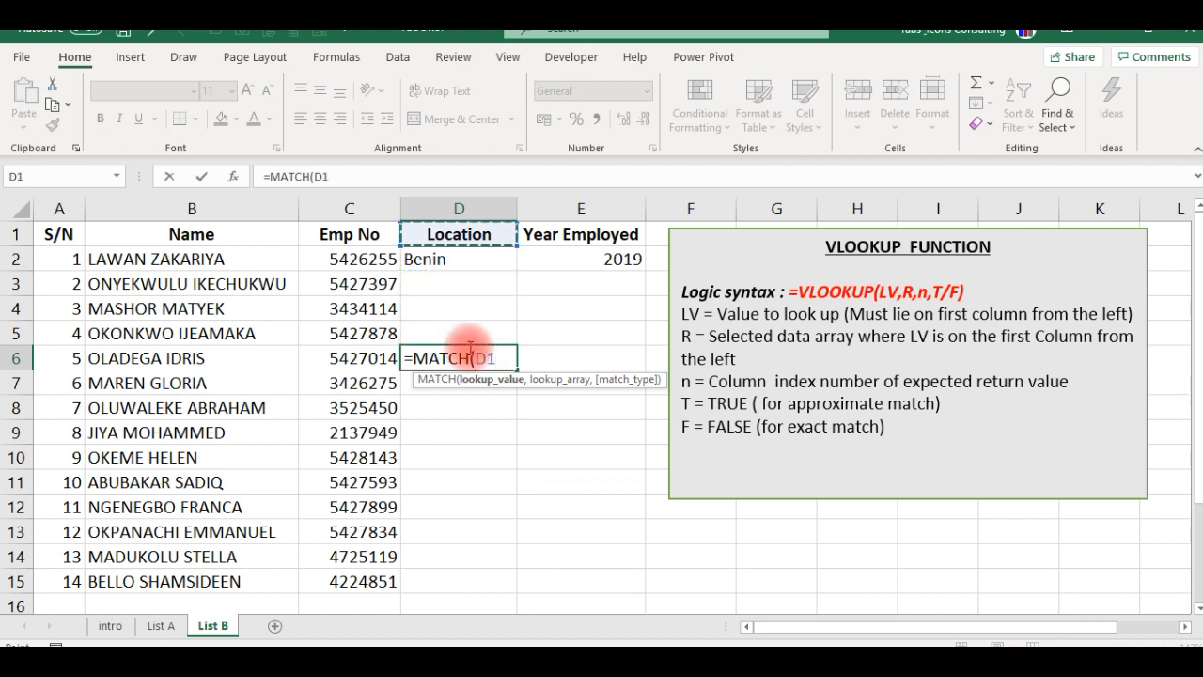
{"action": "type", "text": ","}
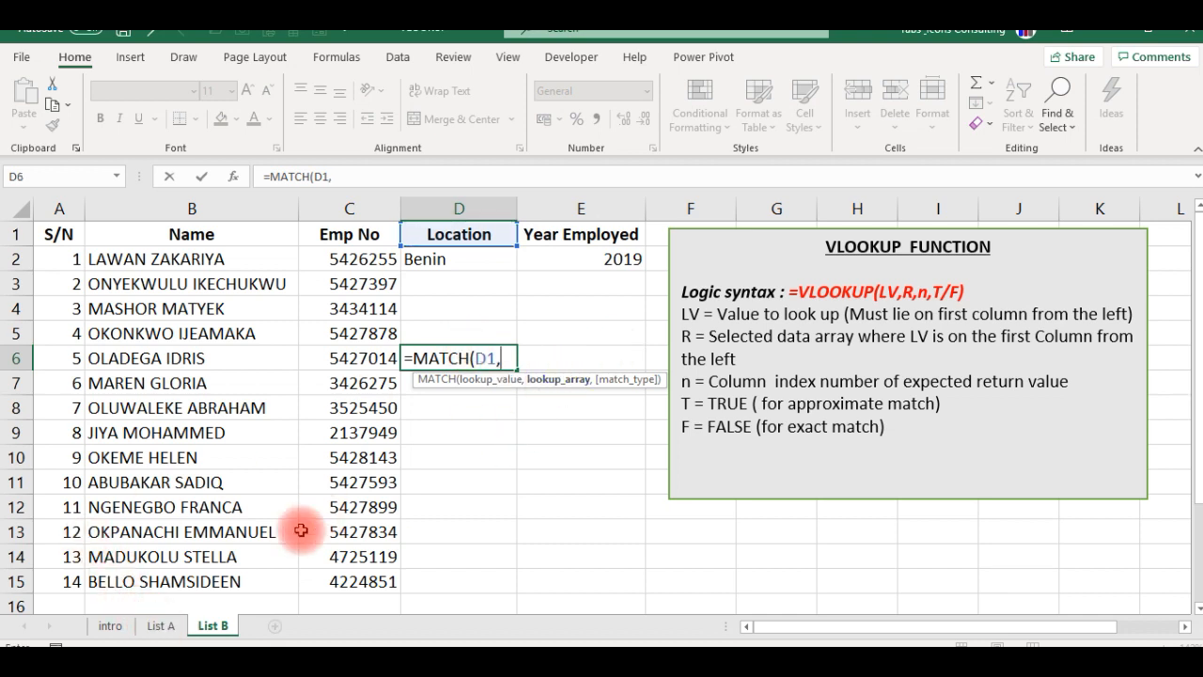
- Set the MATCH lookup array to List A's headers B1:I1 with match type 0 for an exact match, and commit the formula
{"action": "left_click", "coordinate": [162, 628]}
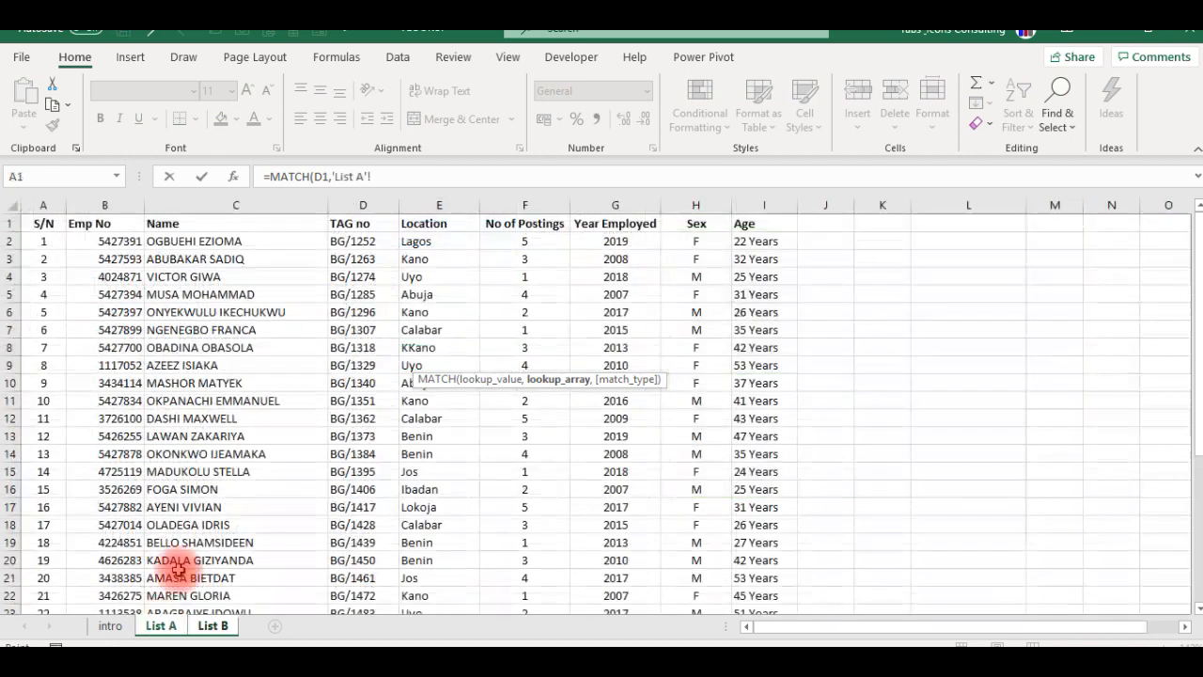
{"action": "left_click", "coordinate": [80, 224]}
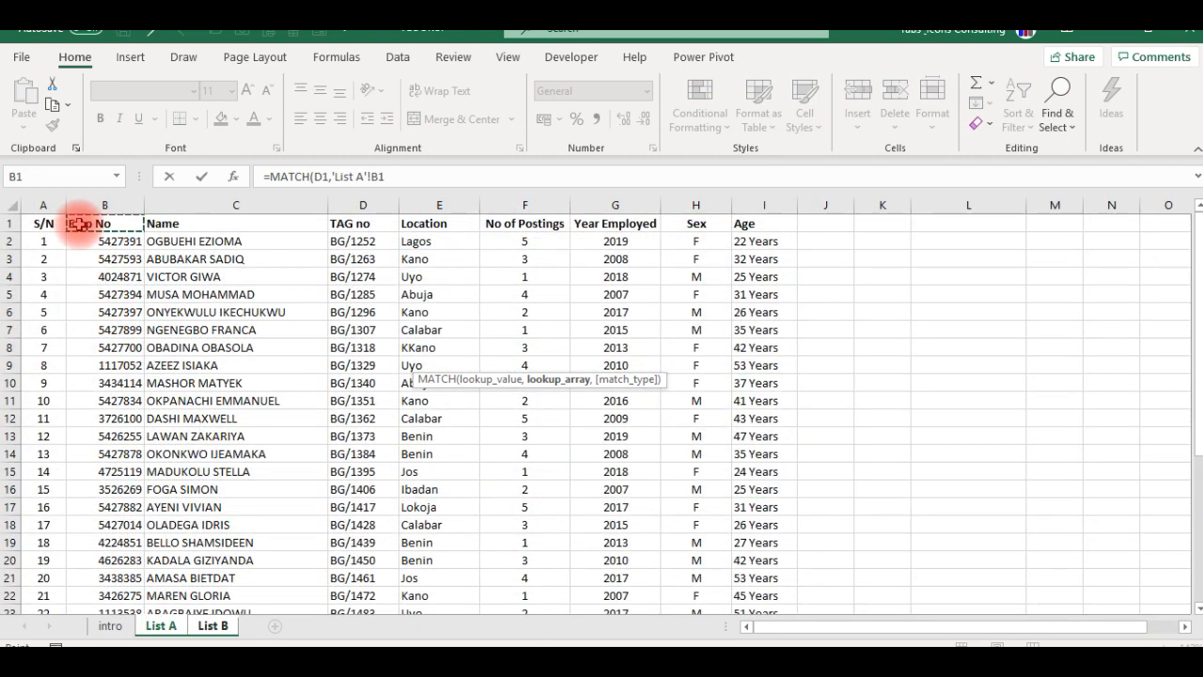
{"action": "key", "text": "ctrl+shift+Right"}
{"action": "type", "text": ","}
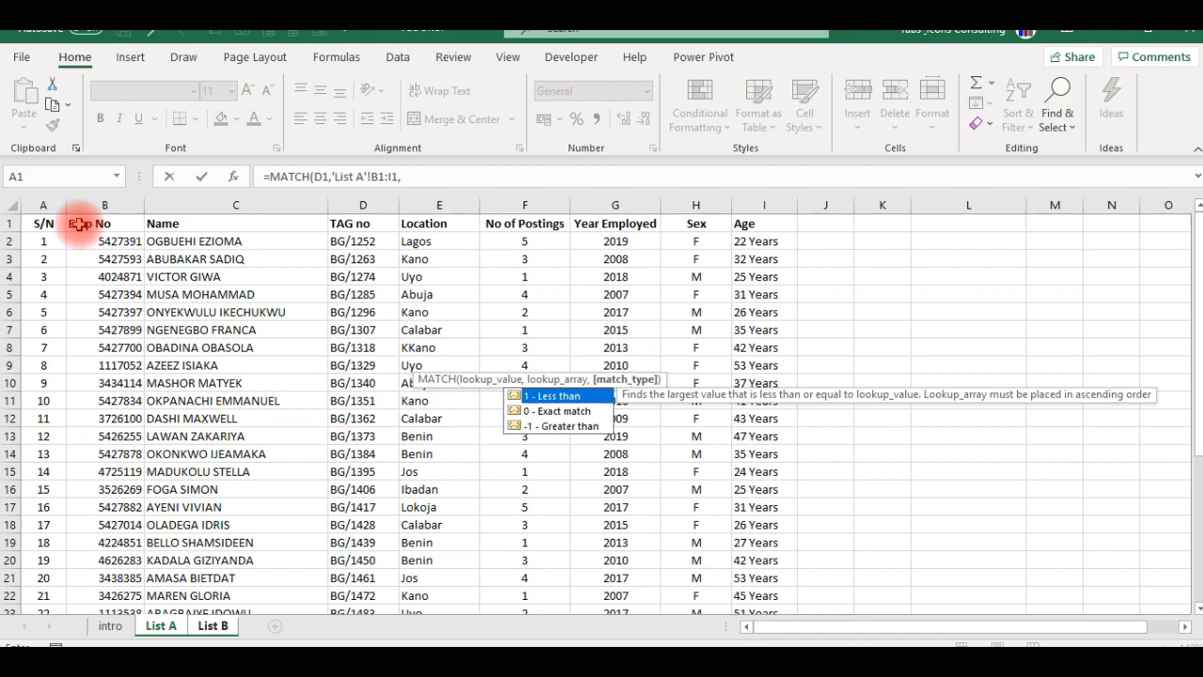
{"action": "key", "text": "Down"}
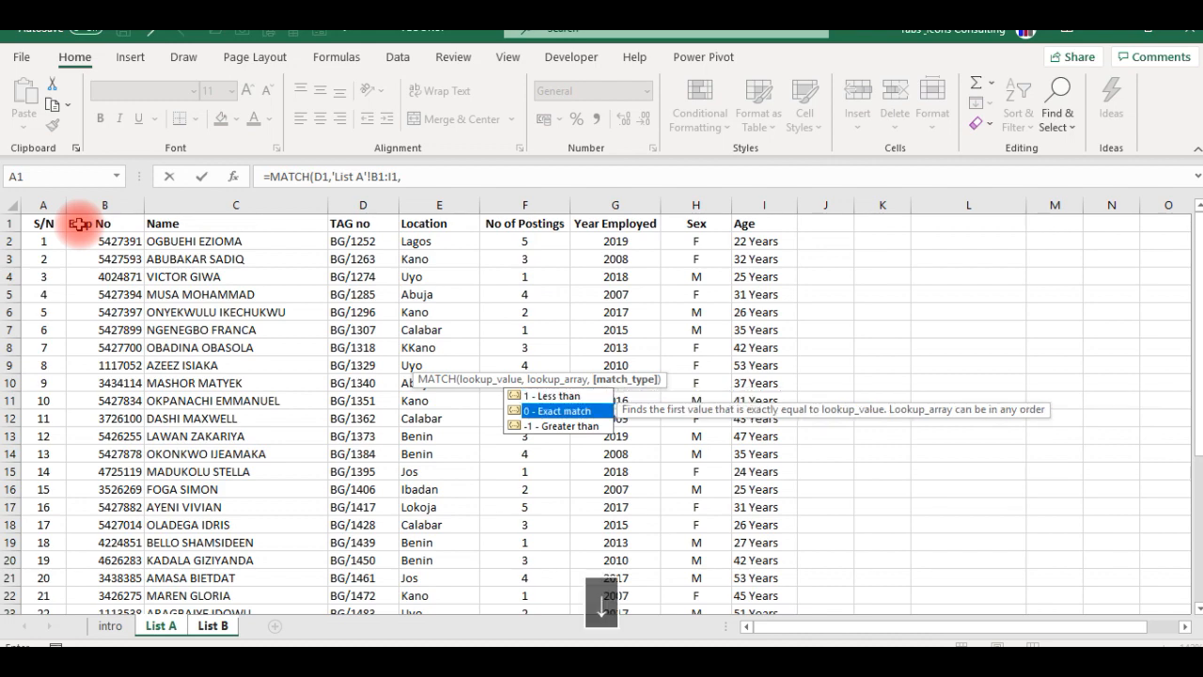
{"action": "key", "text": "Tab"}
{"action": "key", "text": "Return"}
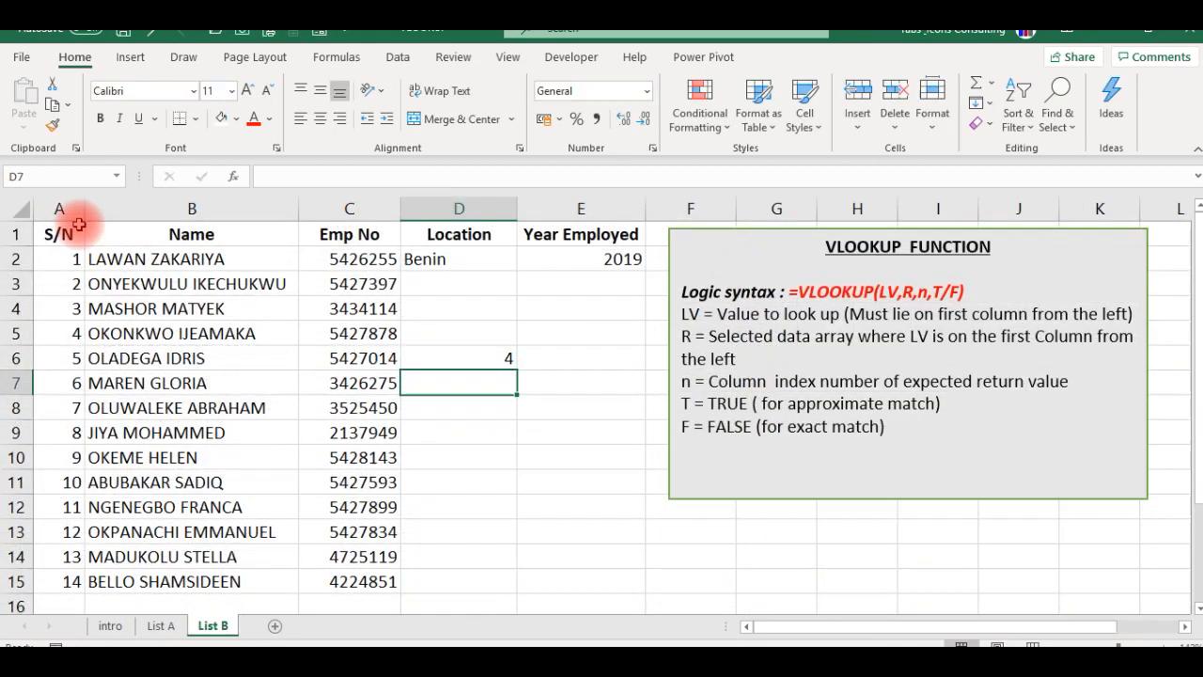
- Replace the column index number in D2's VLOOKUP with a MATCH function that looks up the Location header in D1
{"action": "key", "text": "Up"}
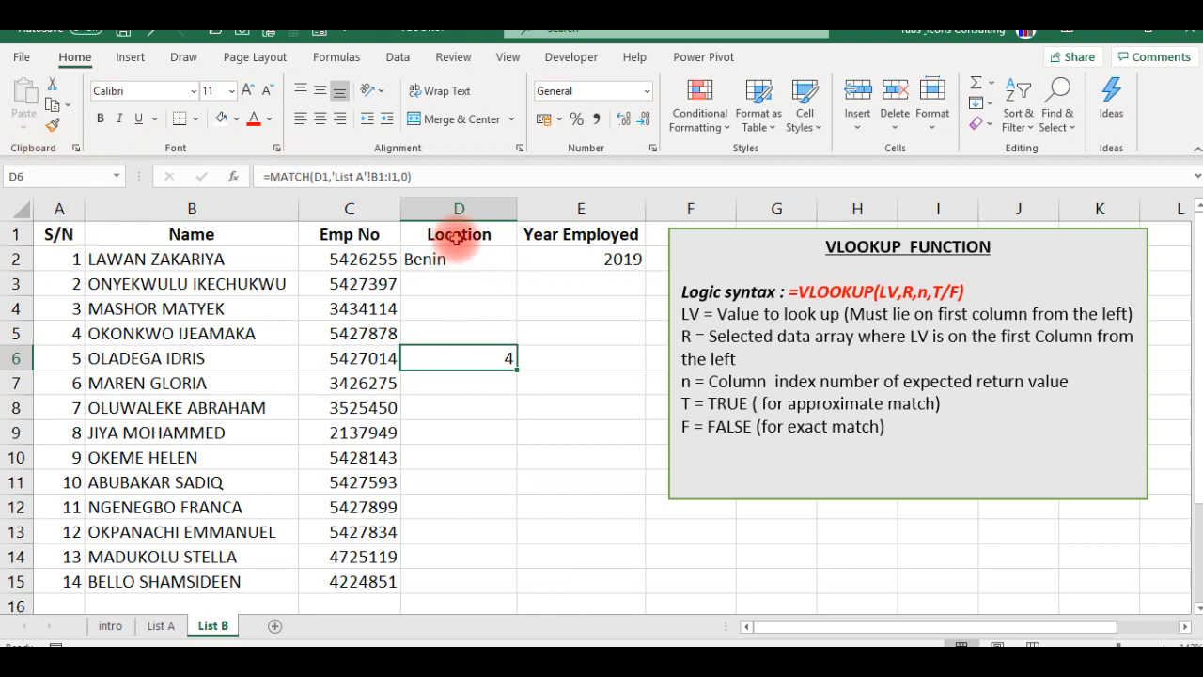
{"action": "left_click", "coordinate": [448, 266]}
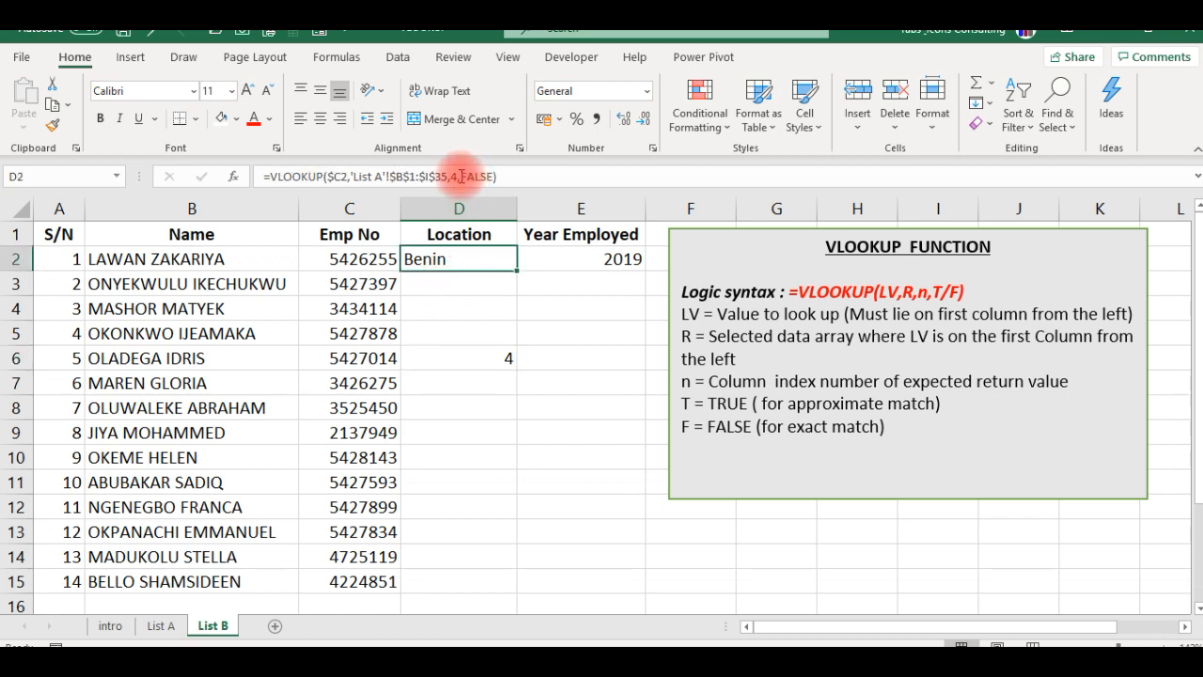
{"action": "left_click", "coordinate": [486, 358]}
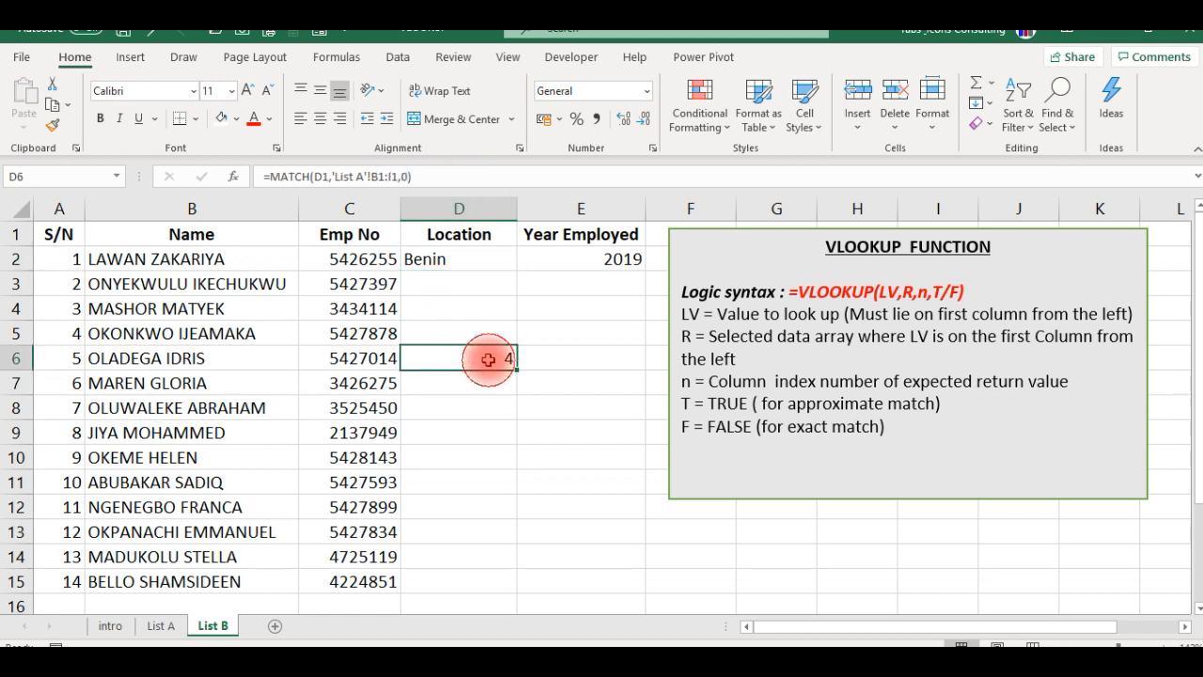
{"action": "left_click", "coordinate": [445, 260]}
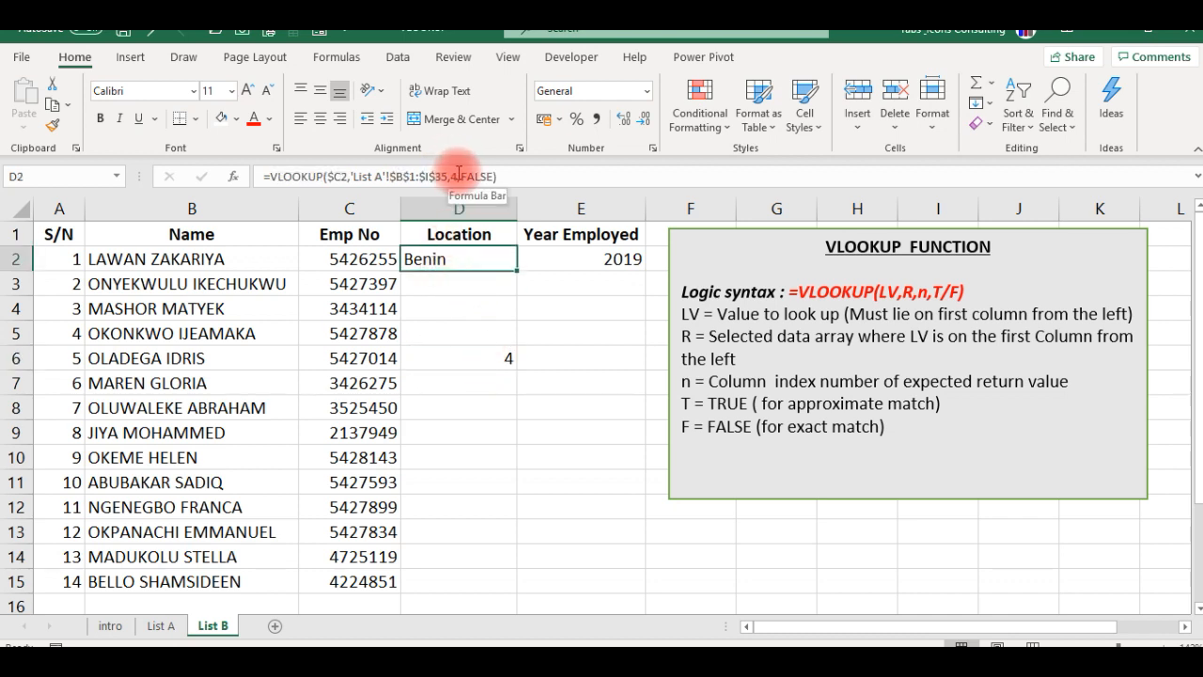
{"action": "left_click", "coordinate": [458, 174]}
{"action": "key", "text": "BackSpace"}
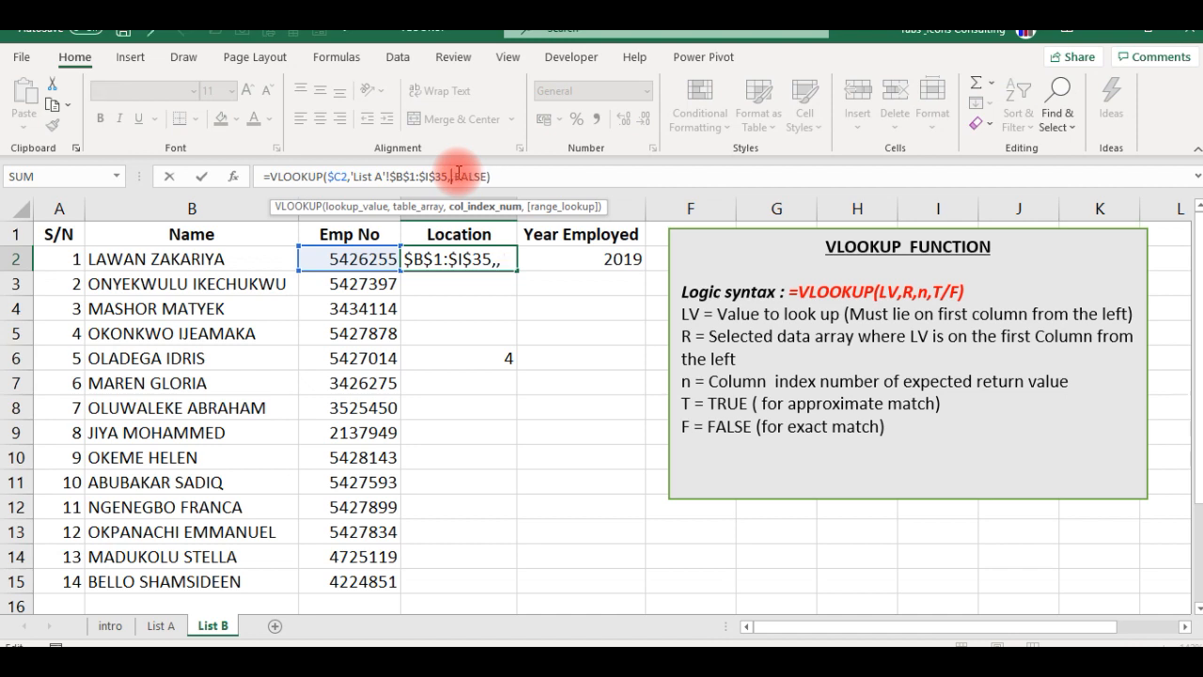
{"action": "type", "text": "matc"}
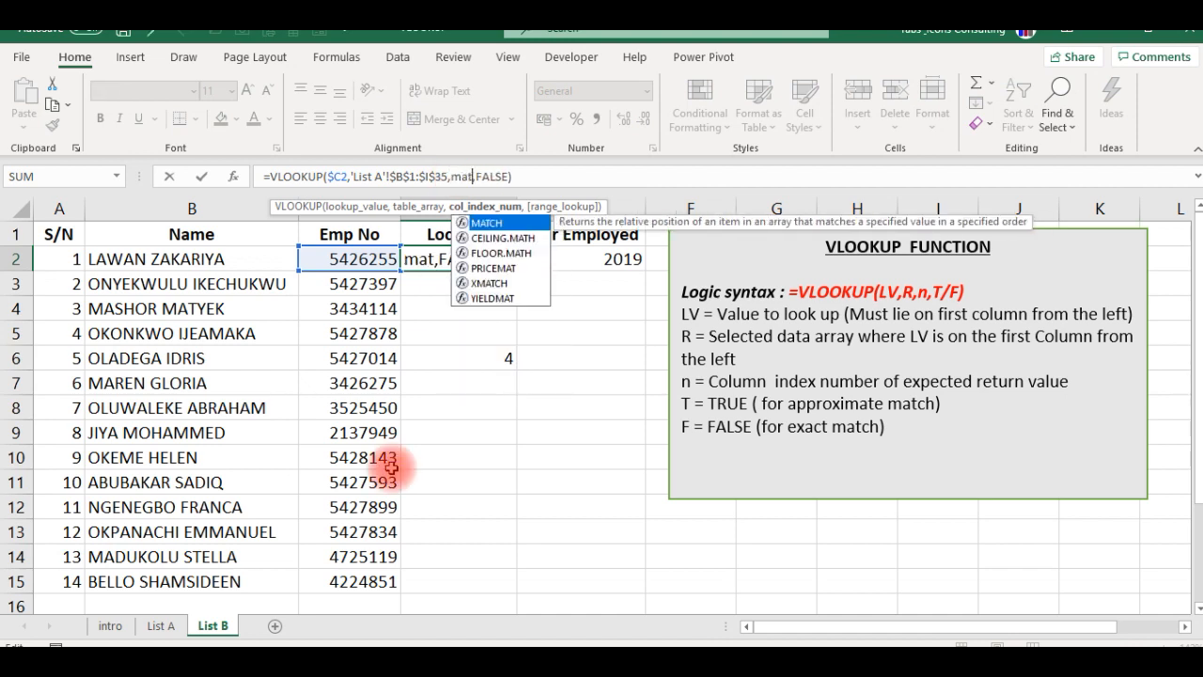
{"action": "key", "text": "Tab"}
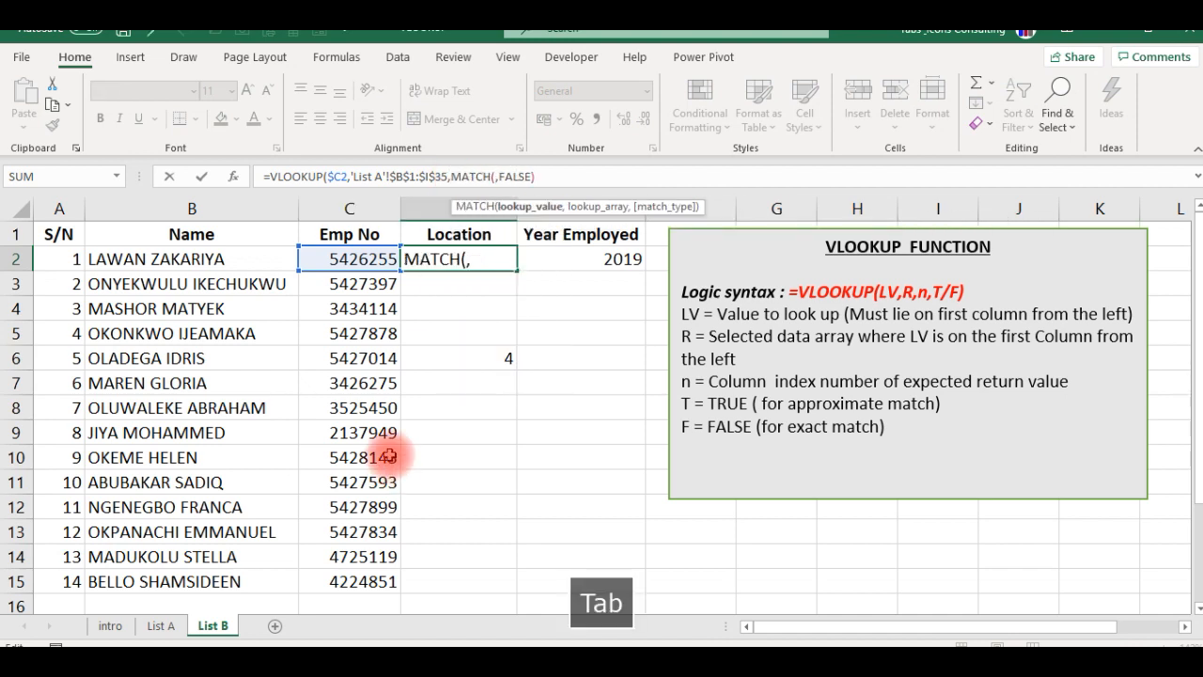
{"action": "left_click", "coordinate": [458, 230]}
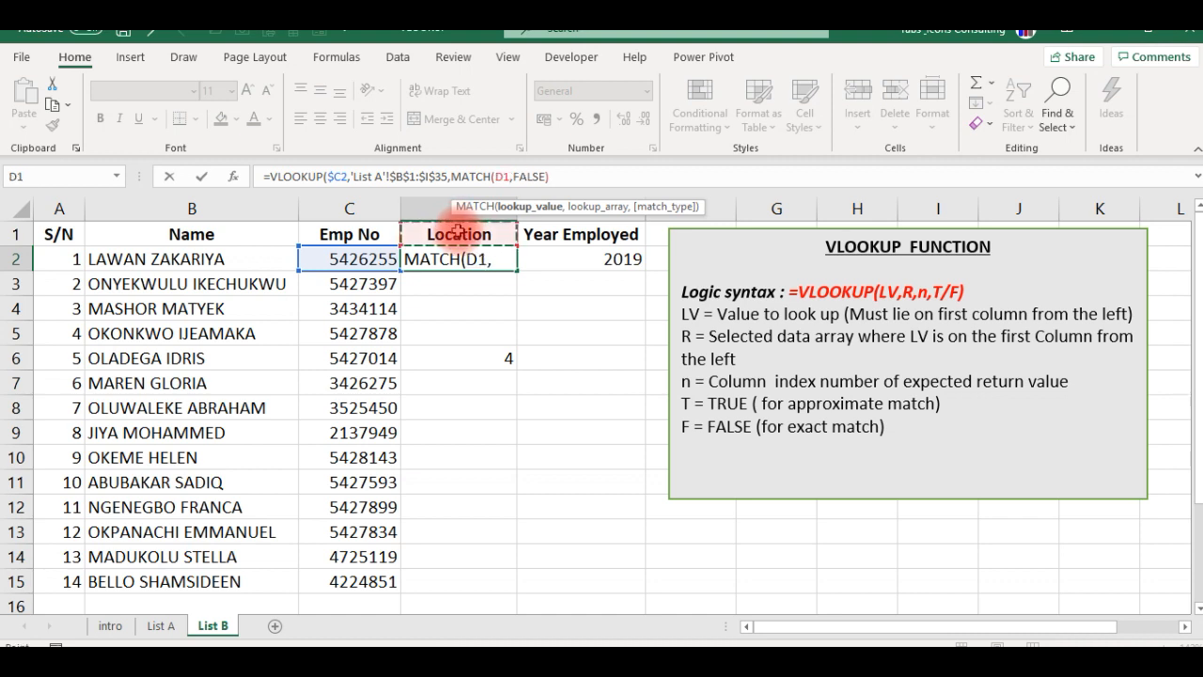
{"action": "type", "text": ","}
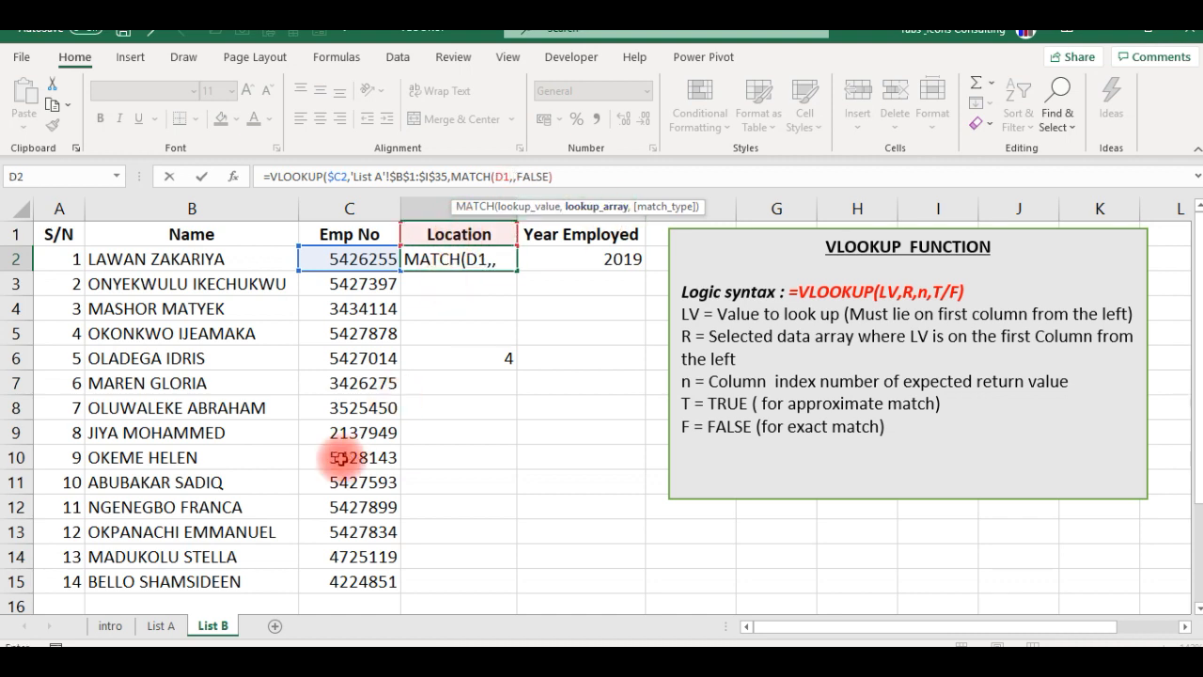
- Set the nested MATCH lookup array to List A's headers as $B$1:$I$1 with exact match type 0, and commit the formula
{"action": "left_click", "coordinate": [158, 626]}
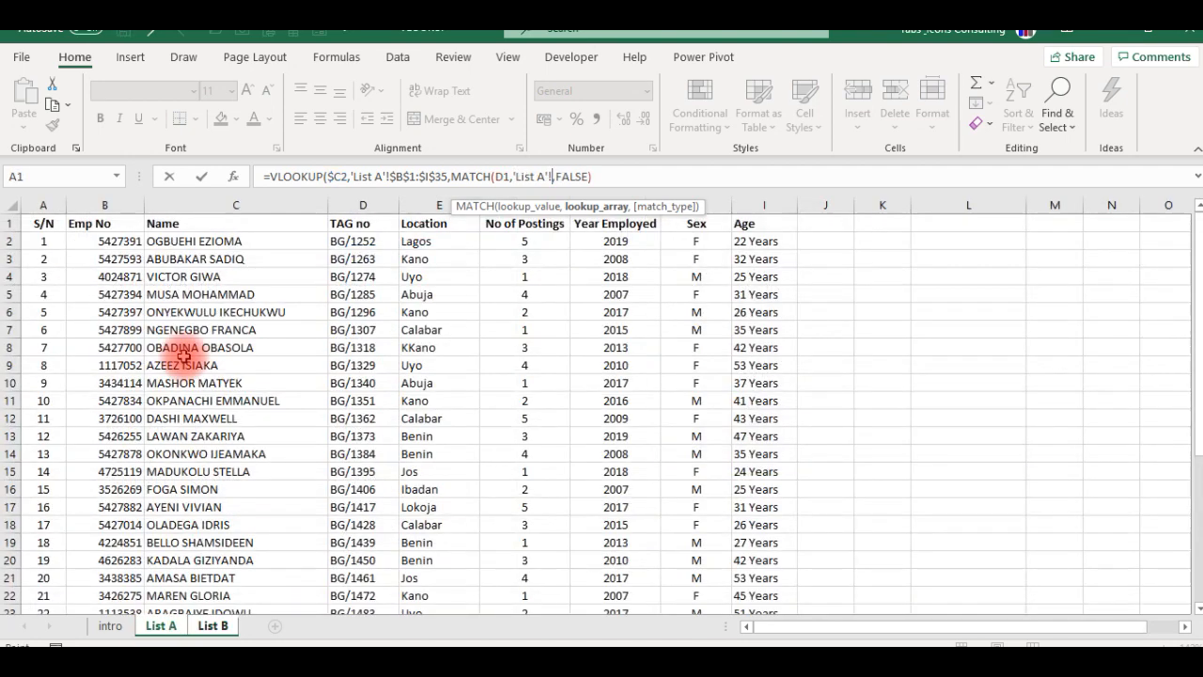
{"action": "left_click", "coordinate": [110, 223]}
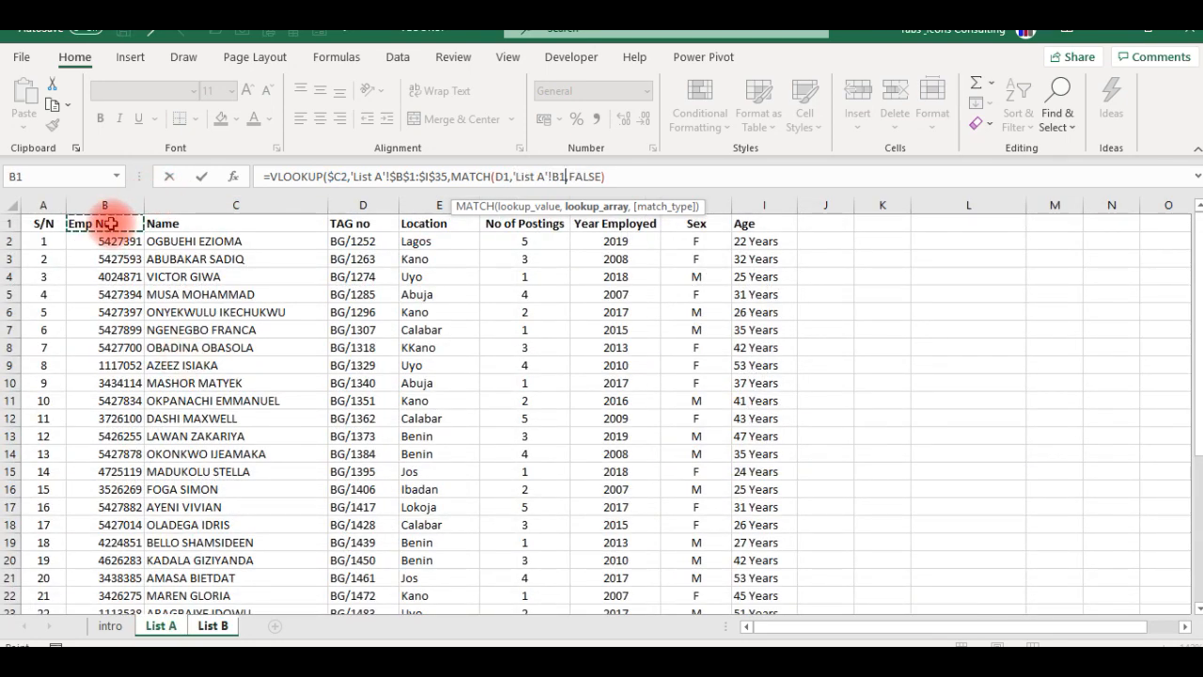
{"action": "key", "text": "ctrl+shift+Right"}
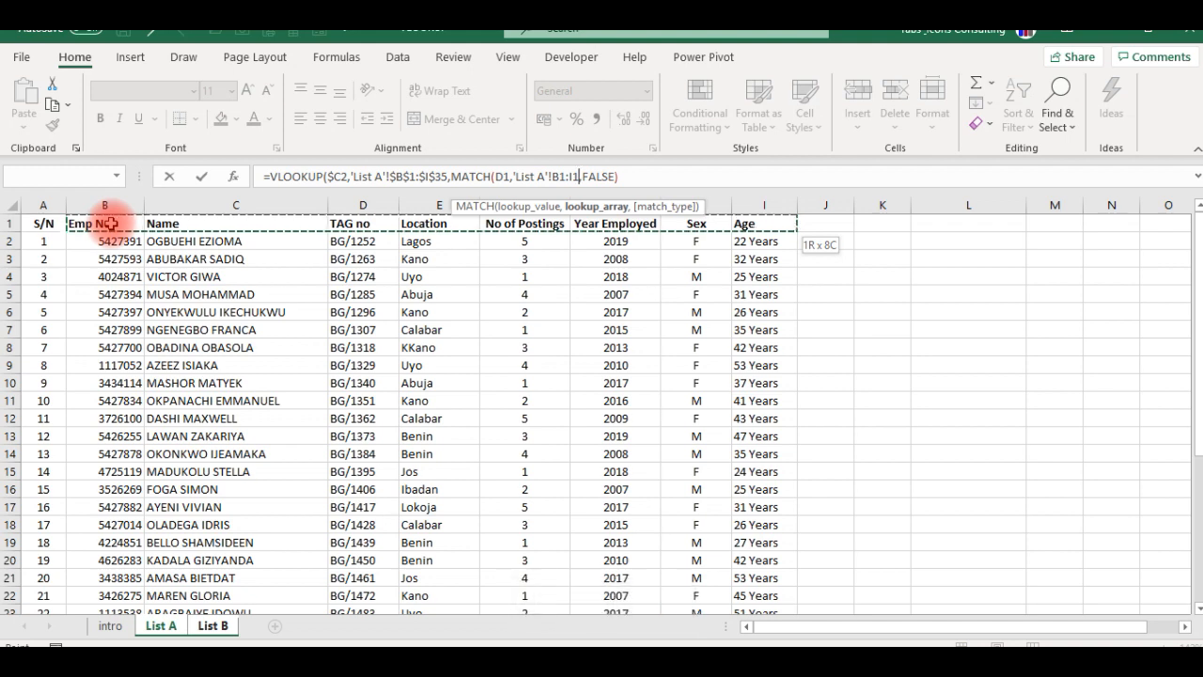
{"action": "key", "text": "F4"}
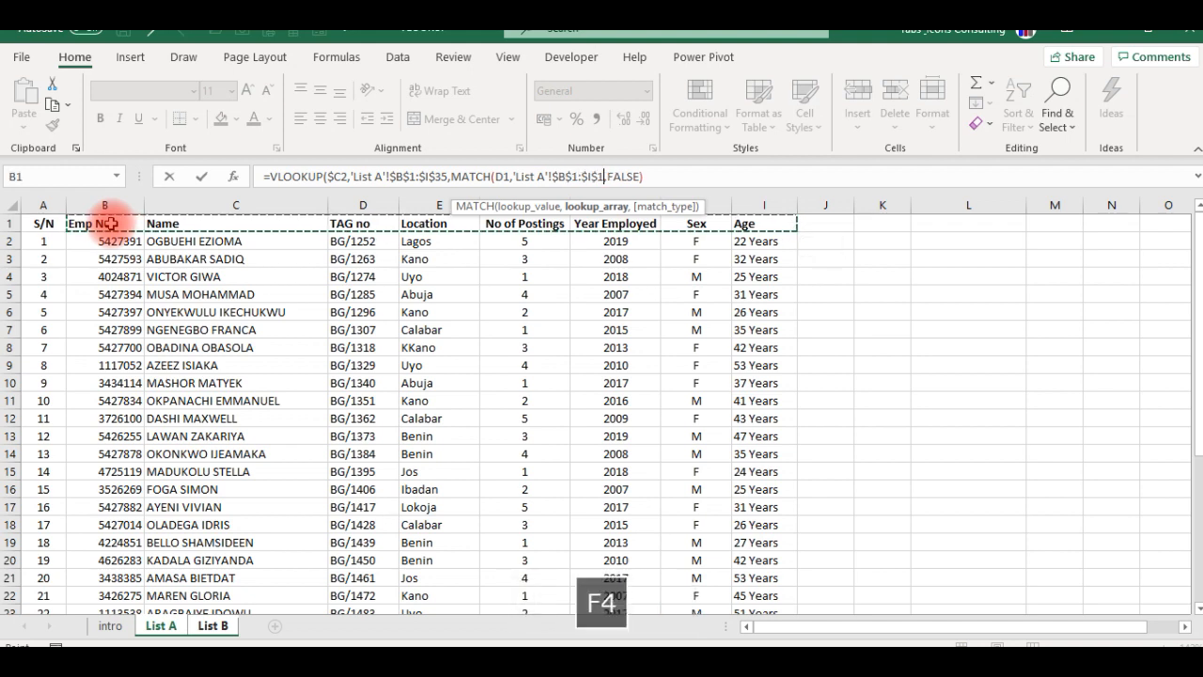
{"action": "type", "text": ","}
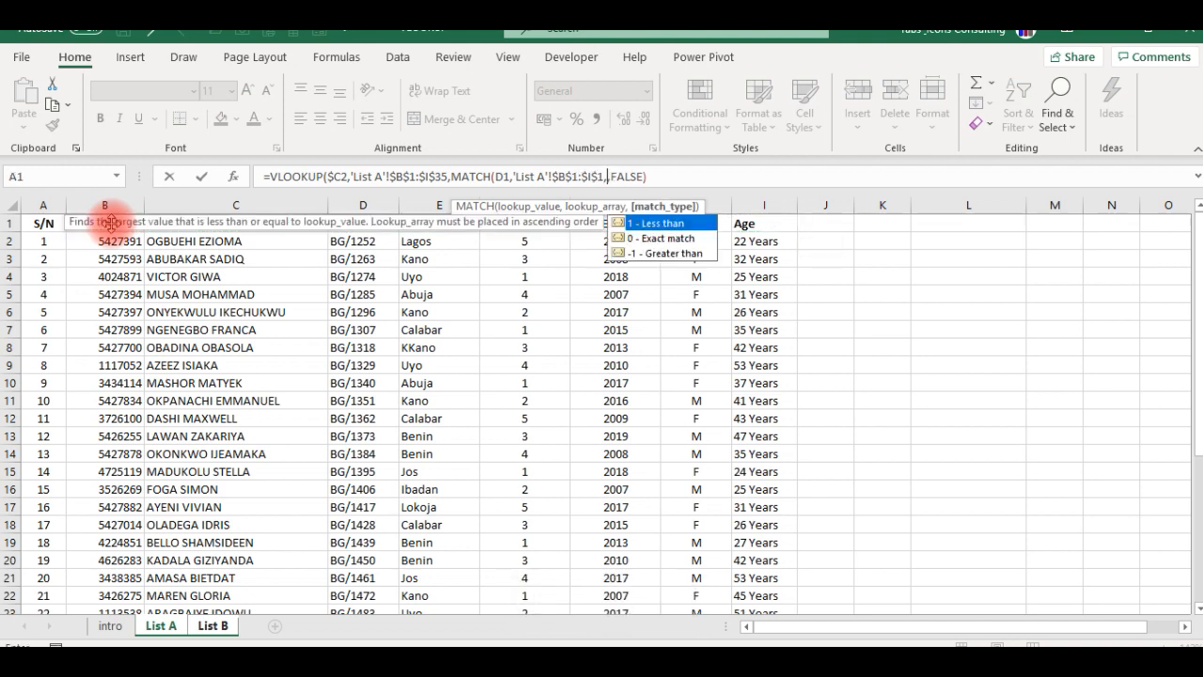
{"action": "key", "text": "Down"}
{"action": "key", "text": "Tab"}
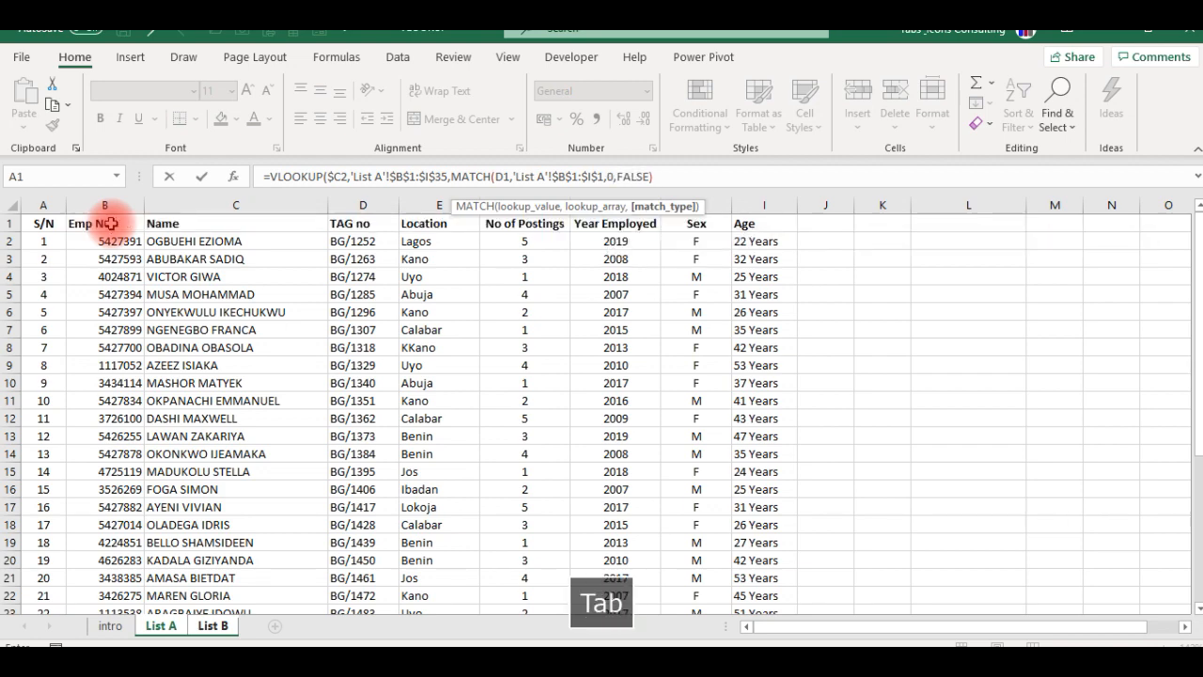
{"action": "type", "text": ")"}
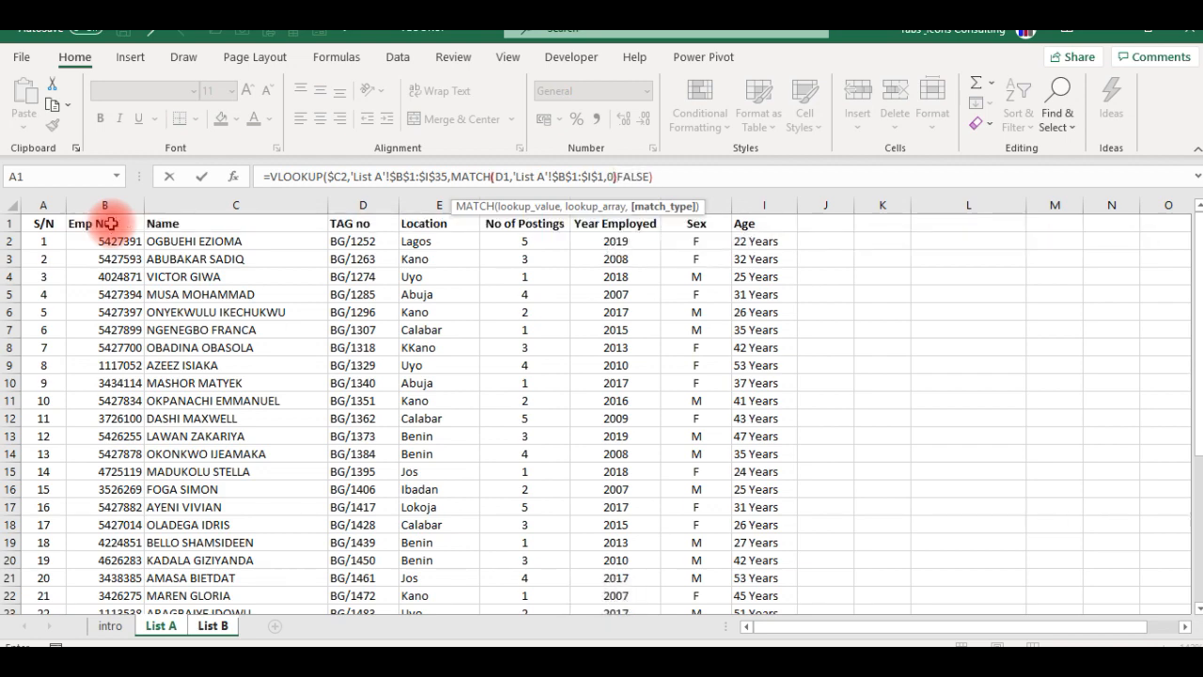
{"action": "type", "text": ","}
{"action": "key", "text": "Return"}
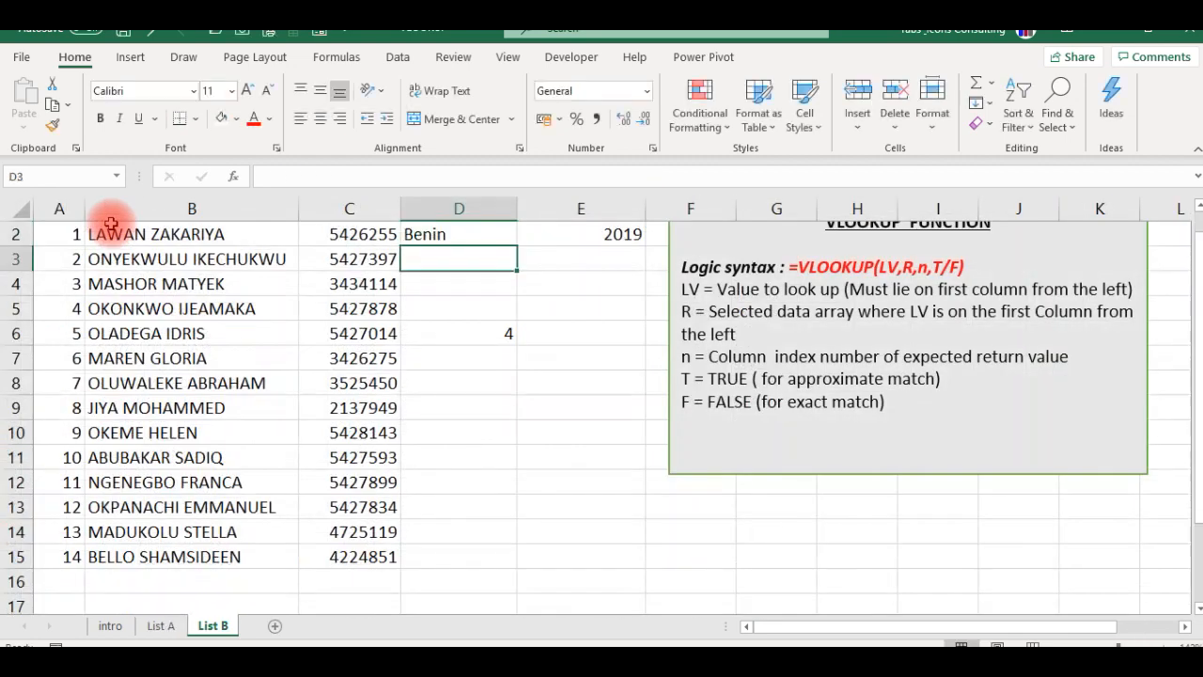
- Copy the VLOOKUP-MATCH formula from D2 into E2 under Year Employed
{"action": "key", "text": "Up"}
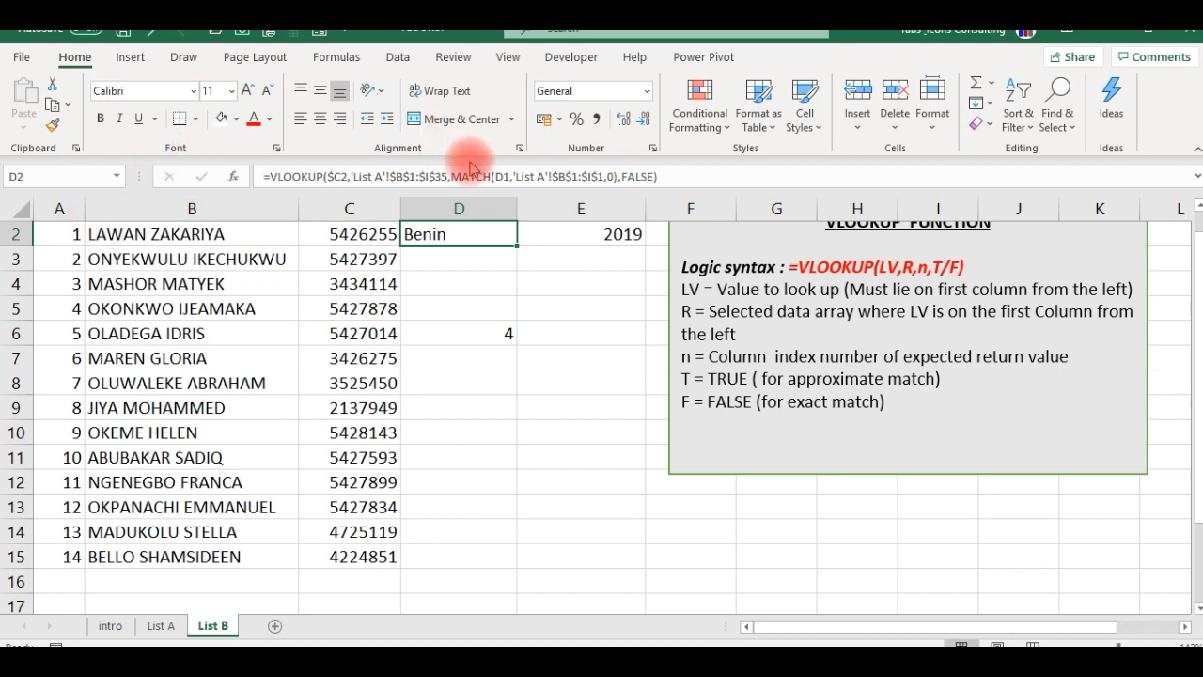
{"action": "left_click", "coordinate": [452, 307]}
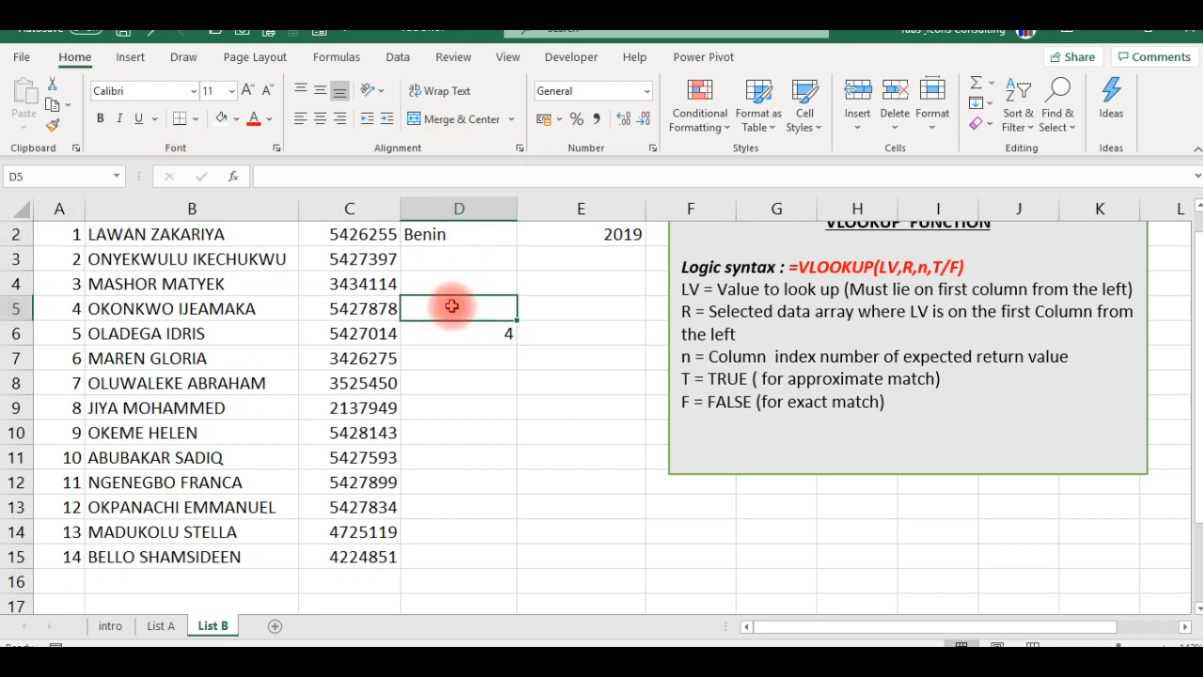
{"action": "key", "text": "Up"}
{"action": "key", "text": "Up"}
{"action": "key", "text": "Up"}
{"action": "scroll", "coordinate": [452, 306], "scroll_direction": "up", "scroll_amount": 1}
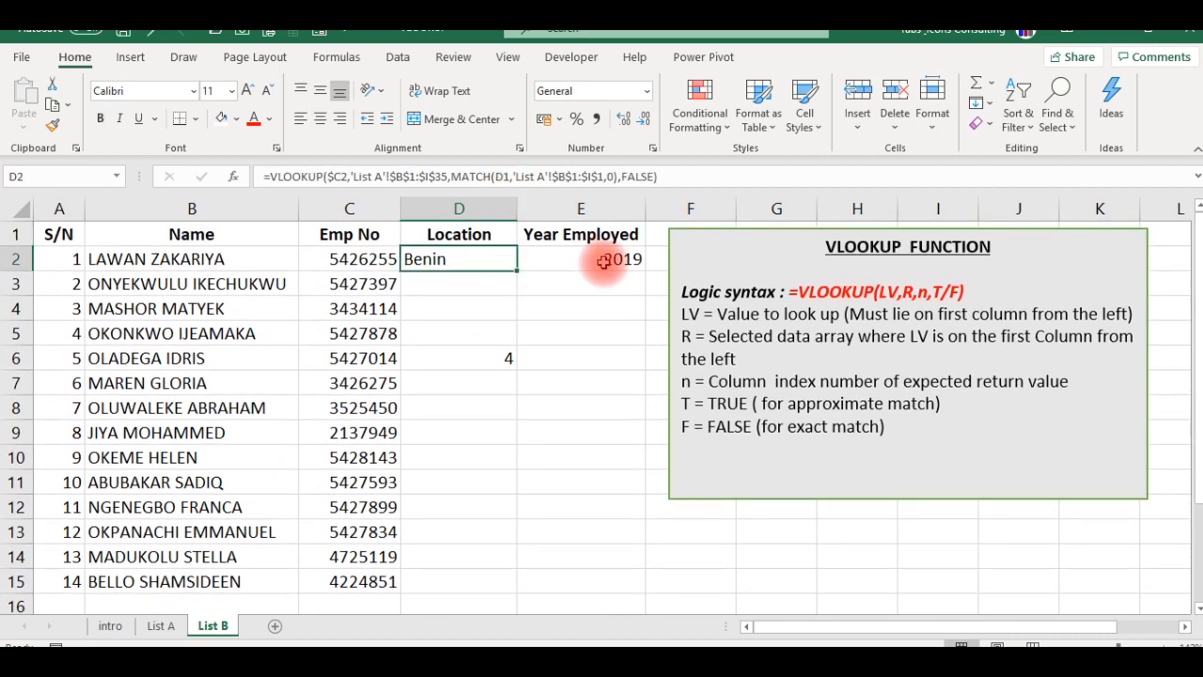
{"action": "key", "text": "ctrl+c"}
{"action": "key", "text": "Right"}
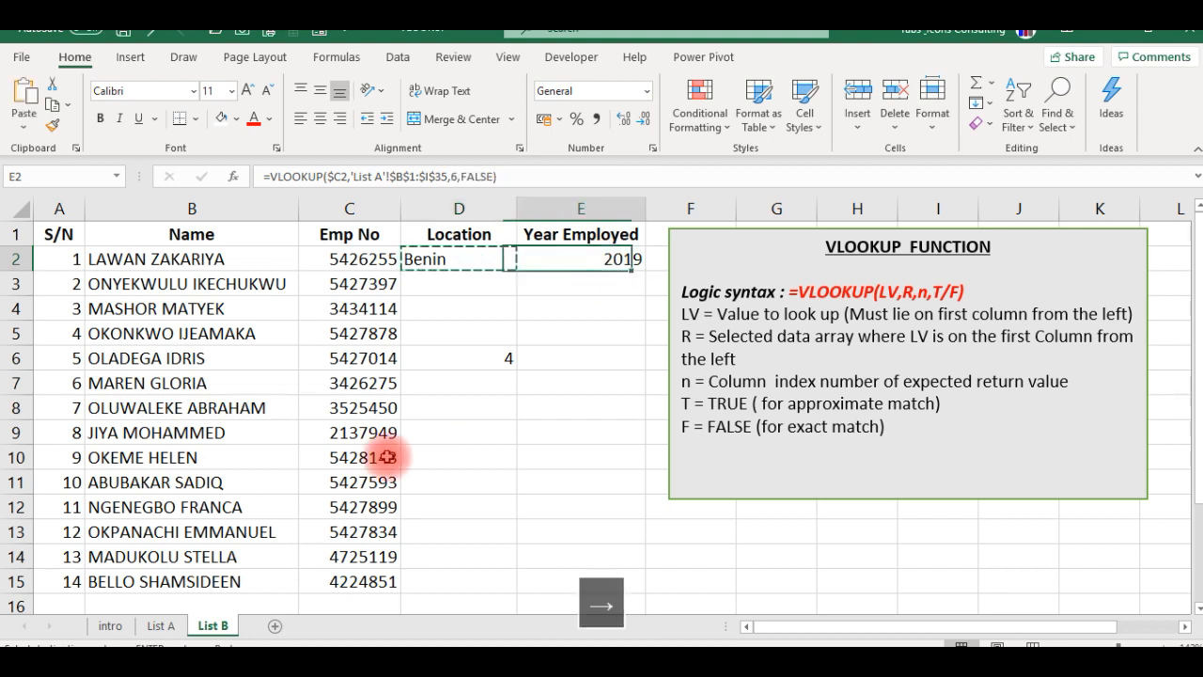
{"action": "key", "text": "ctrl+v"}
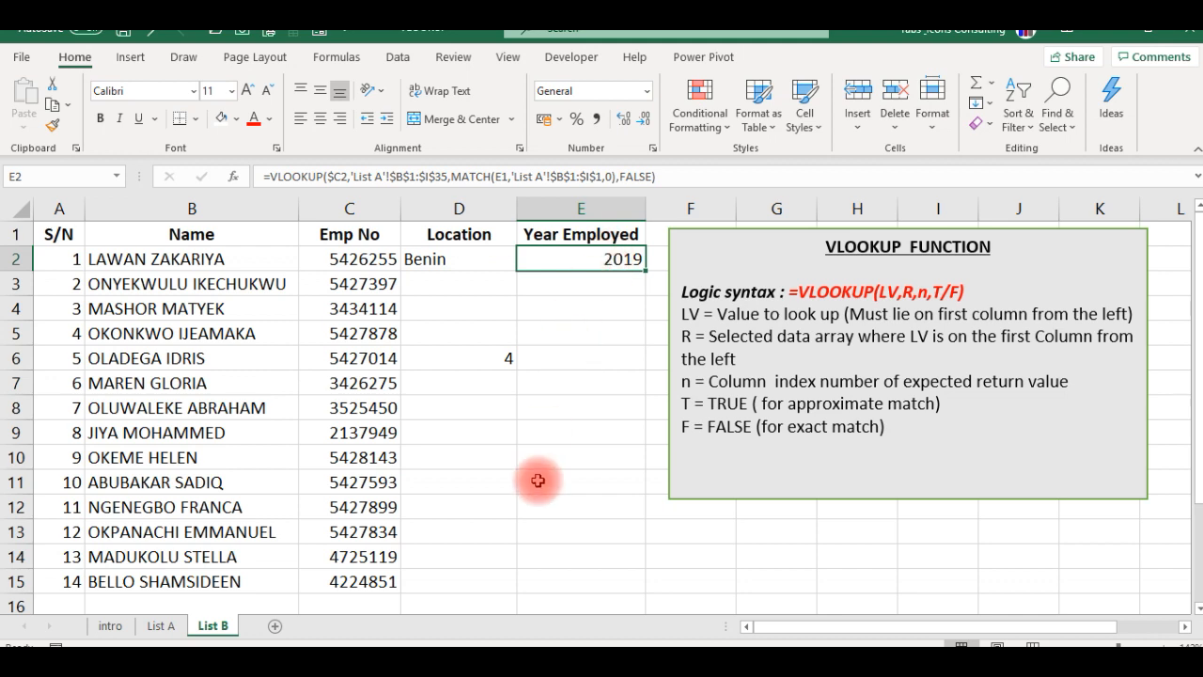
- Try filling the E2 formula down into E3, inspect its MATCH references, and clear E3
{"action": "key", "text": "Down"}
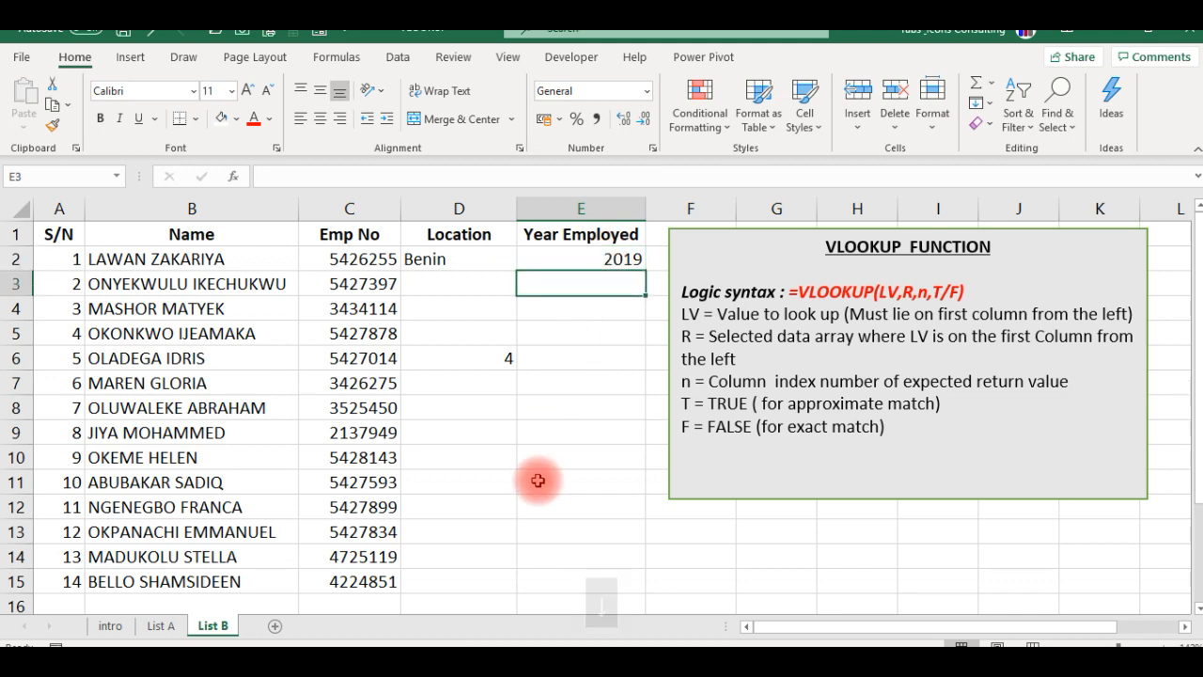
{"action": "key", "text": "ctrl+d"}
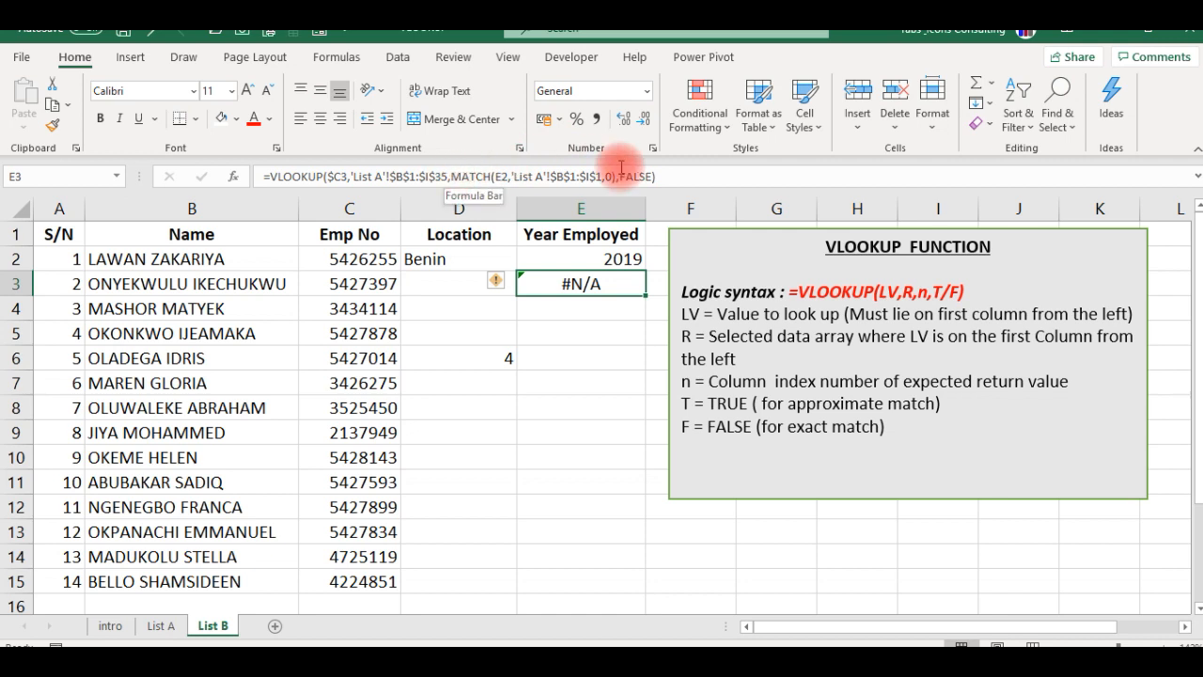
{"action": "left_click", "coordinate": [575, 176]}
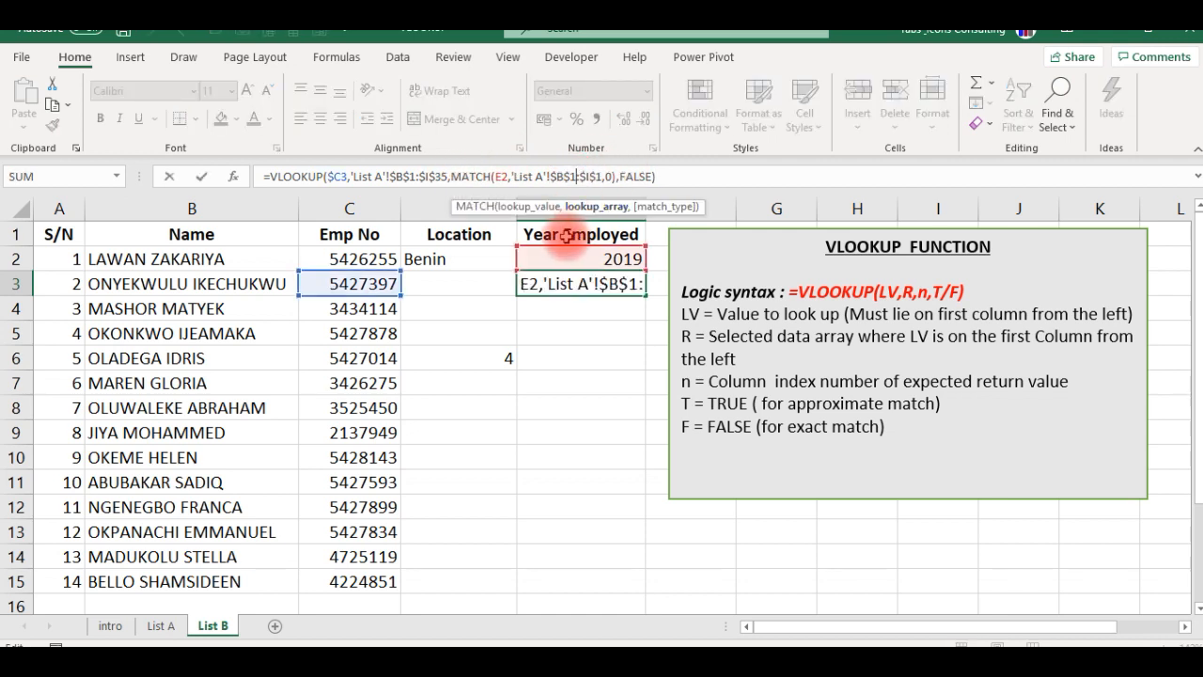
{"action": "key", "text": "Escape"}
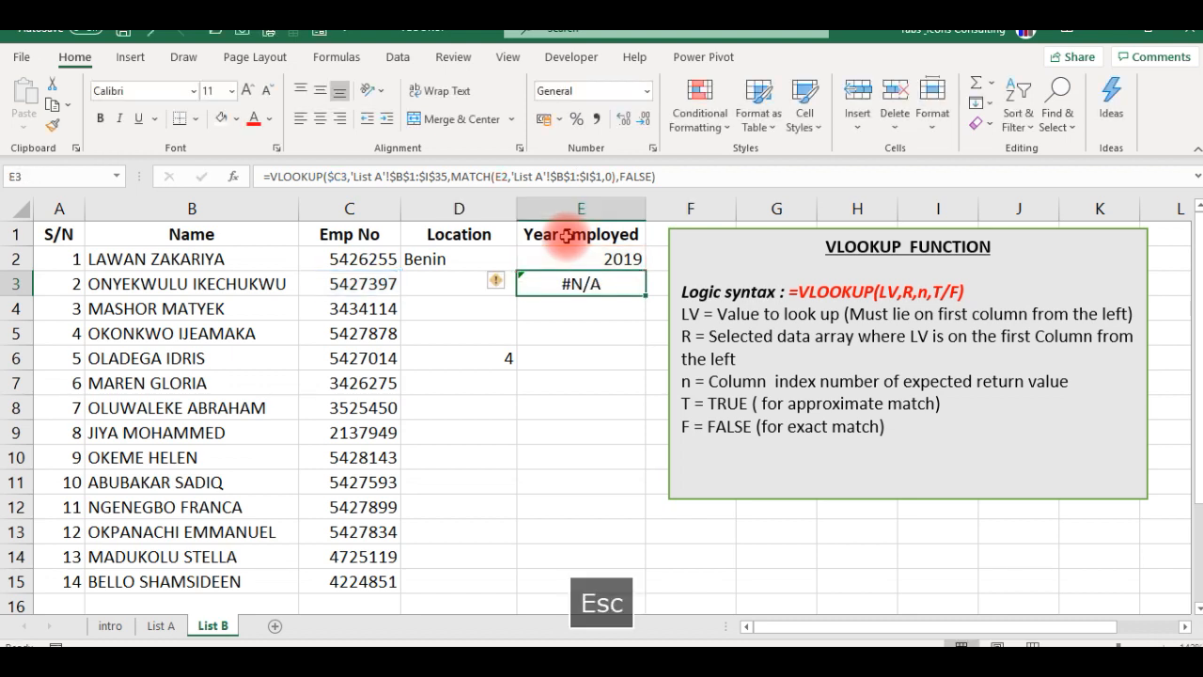
{"action": "key", "text": "Delete"}
- Lock the row of the MATCH lookup value in D2's formula by changing it to D$1
{"action": "key", "text": "Up"}
{"action": "key", "text": "Left"}
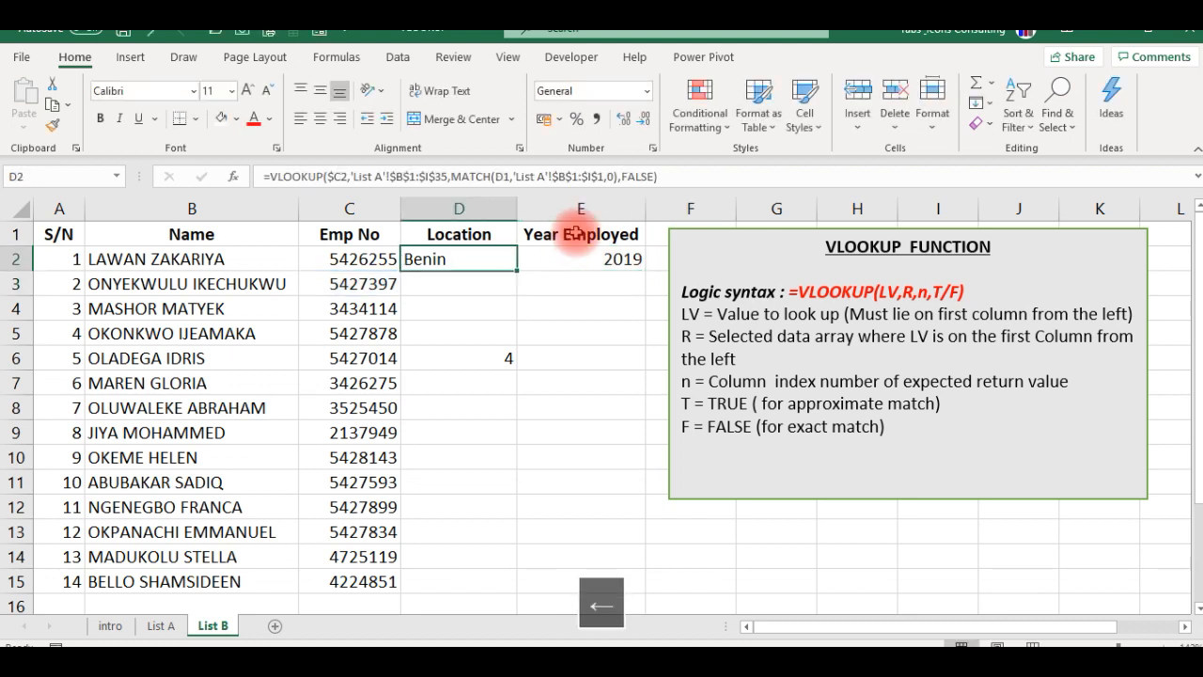
{"action": "left_click", "coordinate": [506, 175]}
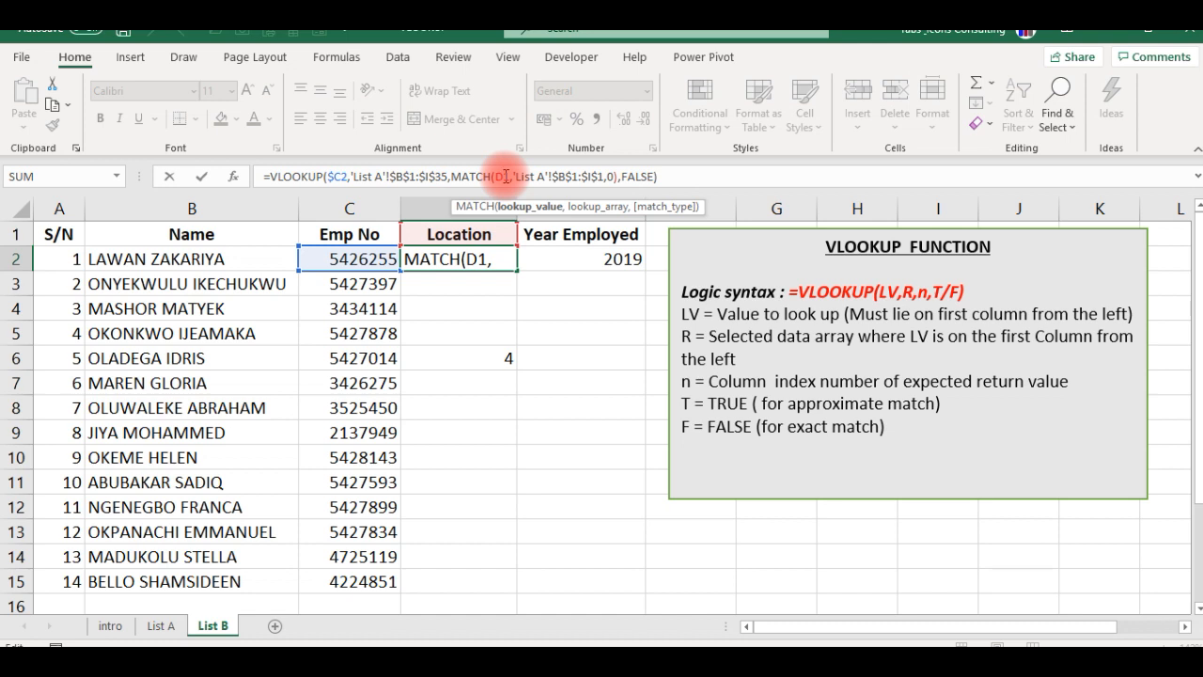
{"action": "type", "text": "$"}
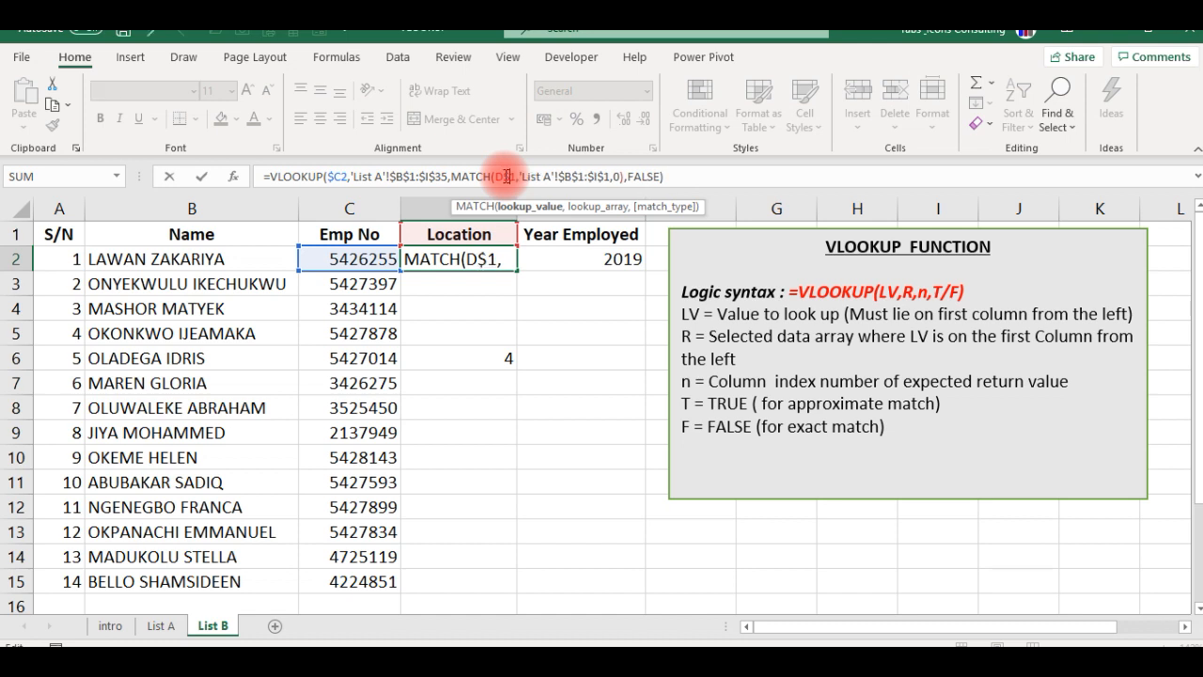
{"action": "key", "text": "Return"}
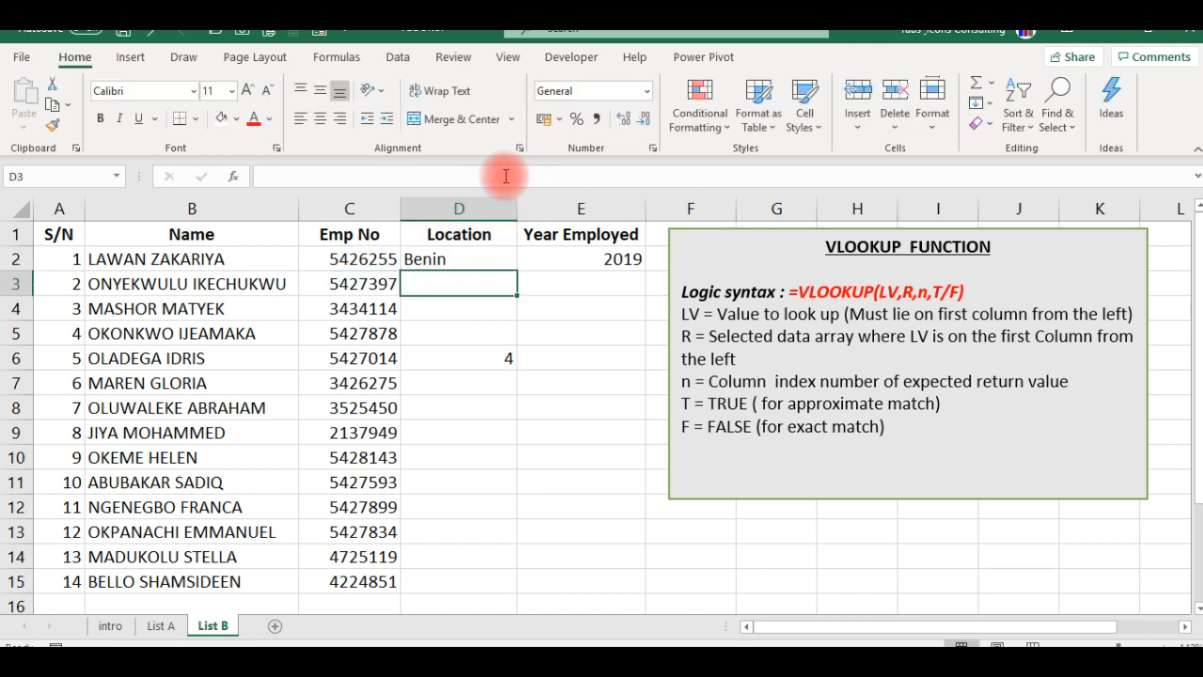
- Clear E2 and fill the revised D2 formula right into it
{"action": "key", "text": "Up"}
{"action": "key", "text": "Right"}
{"action": "key", "text": "Delete"}
{"action": "key", "text": "Left"}
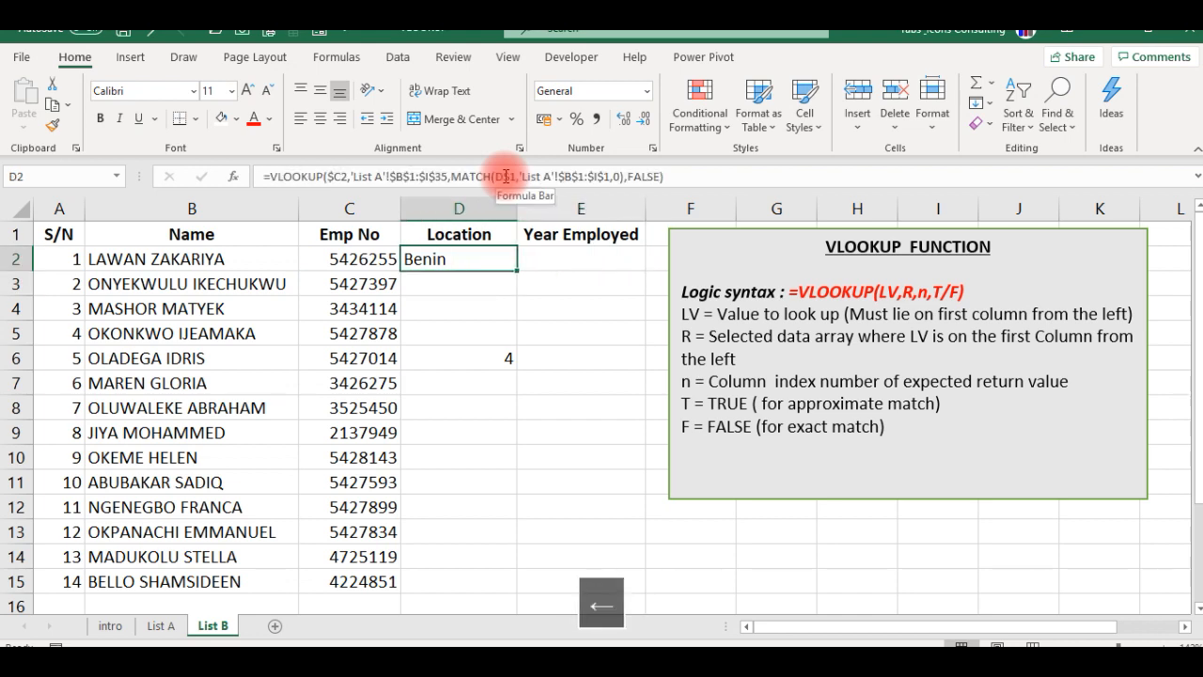
{"action": "key", "text": "shift+Right"}
{"action": "key", "text": "ctrl+r"}
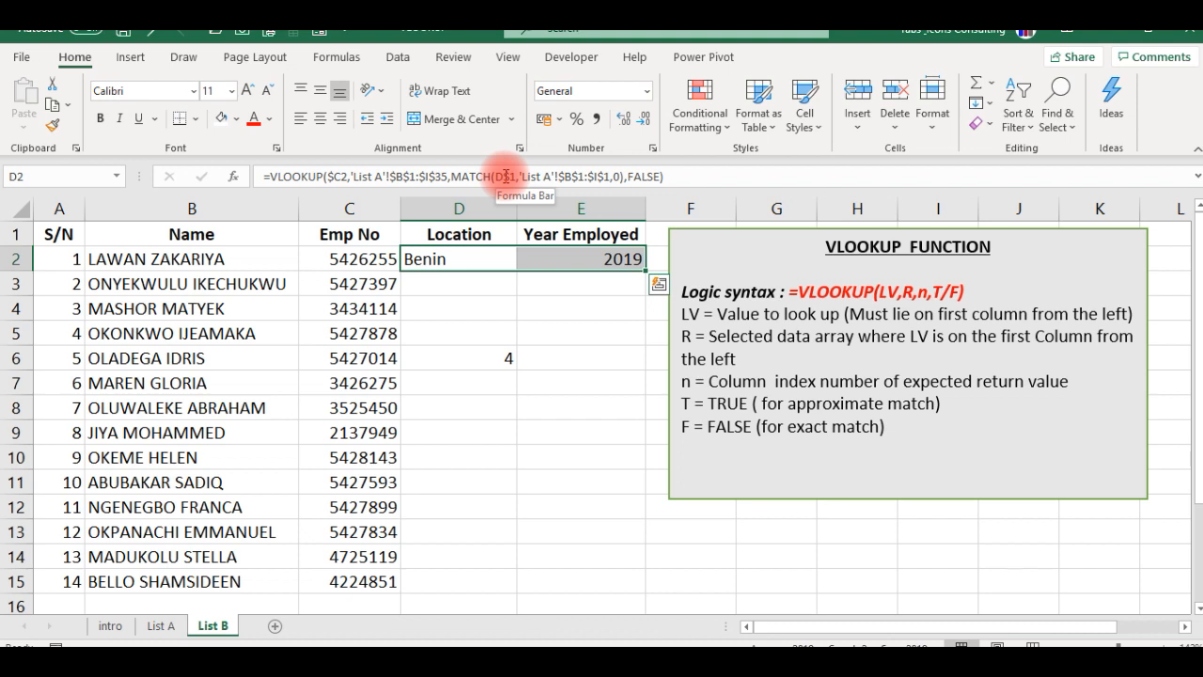
- Clear the Year Employed formula from E2
{"action": "key", "text": "Down"}
{"action": "key", "text": "Right"}
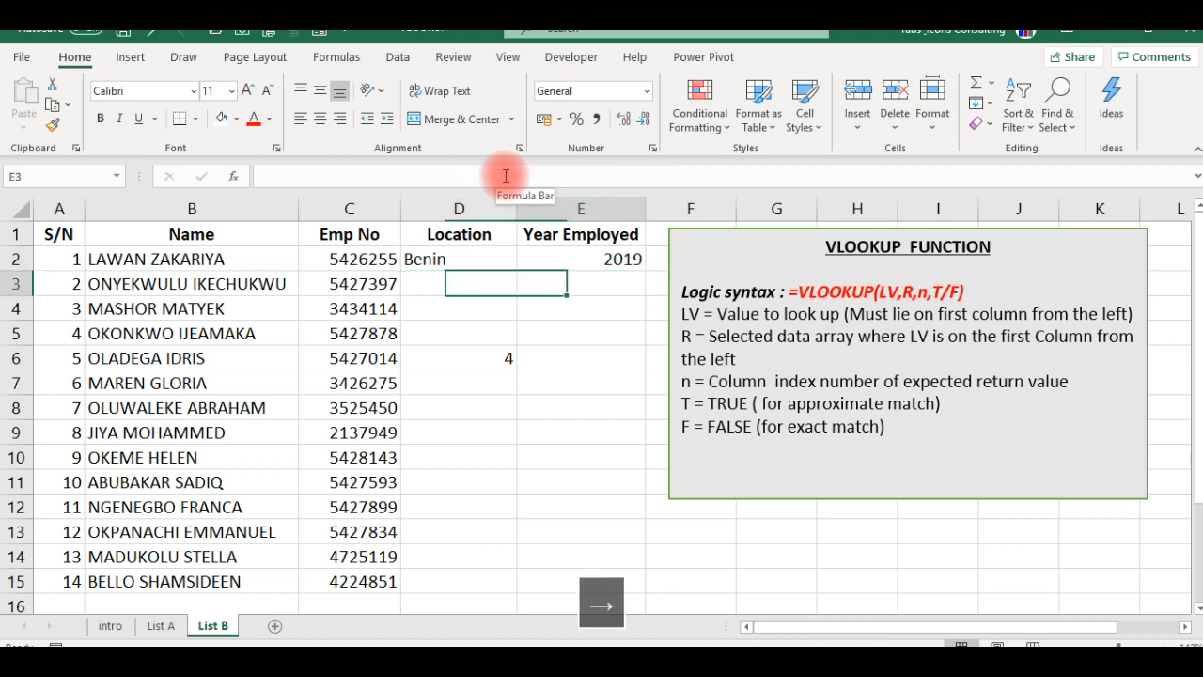
{"action": "key", "text": "Up"}
{"action": "key", "text": "Delete"}
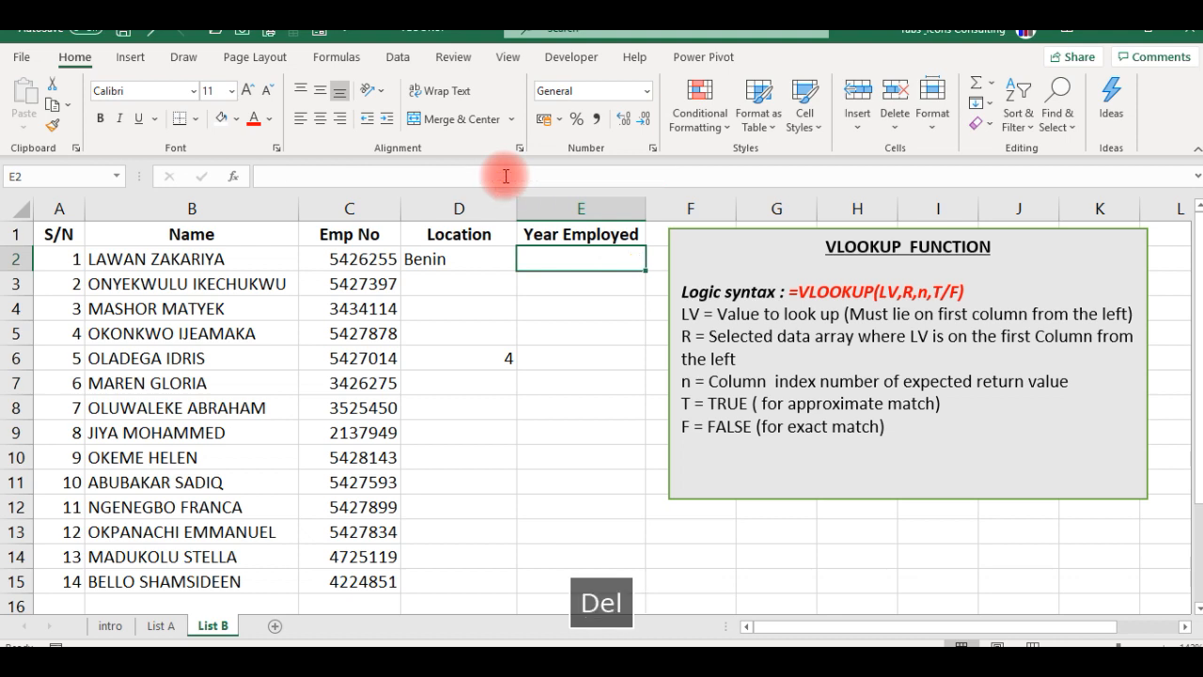
- Fill D2's VLOOKUP formula right and down across D2:E15 to complete the Location and Year Employed columns
{"action": "key", "text": "Left"}
{"action": "key", "text": "shift+Right"}
{"action": "key", "text": "shift+Down"}
{"action": "key", "text": "shift+Down"}
{"action": "key", "text": "shift+Down"}
{"action": "key", "text": "shift+Down"}
{"action": "key", "text": "shift+Down"}
{"action": "key", "text": "shift+Down"}
{"action": "key", "text": "shift+Down"}
{"action": "key", "text": "shift+Down"}
{"action": "key", "text": "shift+Down"}
{"action": "key", "text": "shift+Down"}
{"action": "key", "text": "shift+Down"}
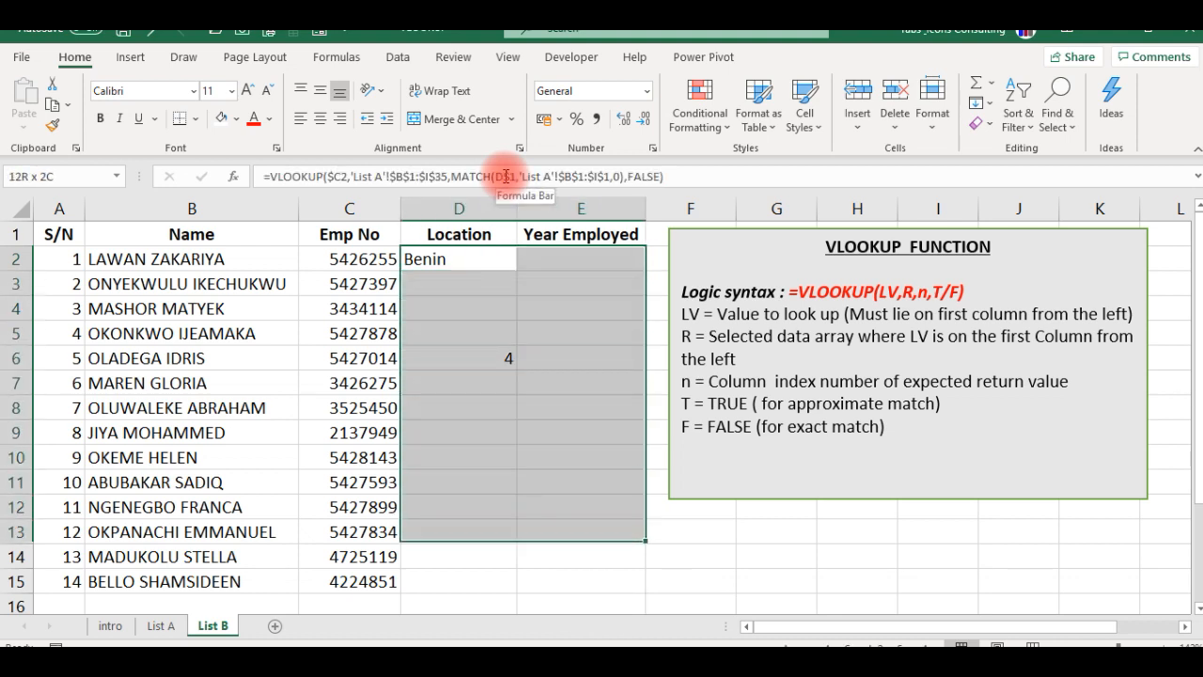
{"action": "key", "text": "shift+Down"}
{"action": "key", "text": "shift+Down"}
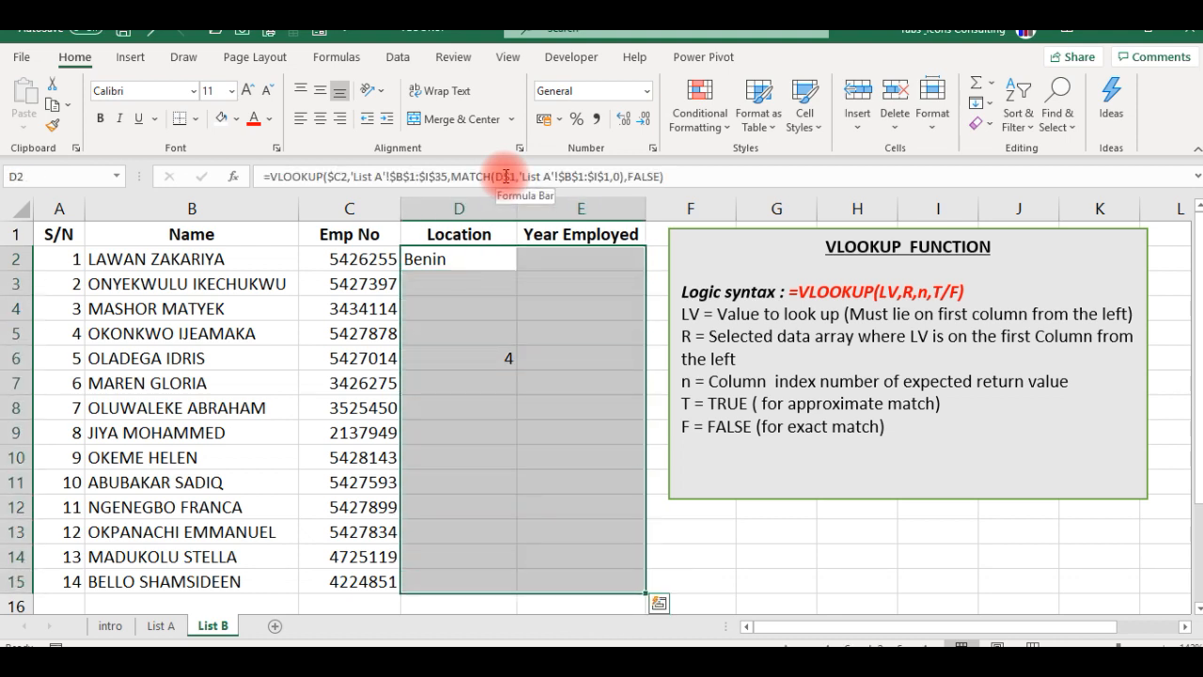
{"action": "key", "text": "ctrl+r"}
{"action": "key", "text": "ctrl+d"}
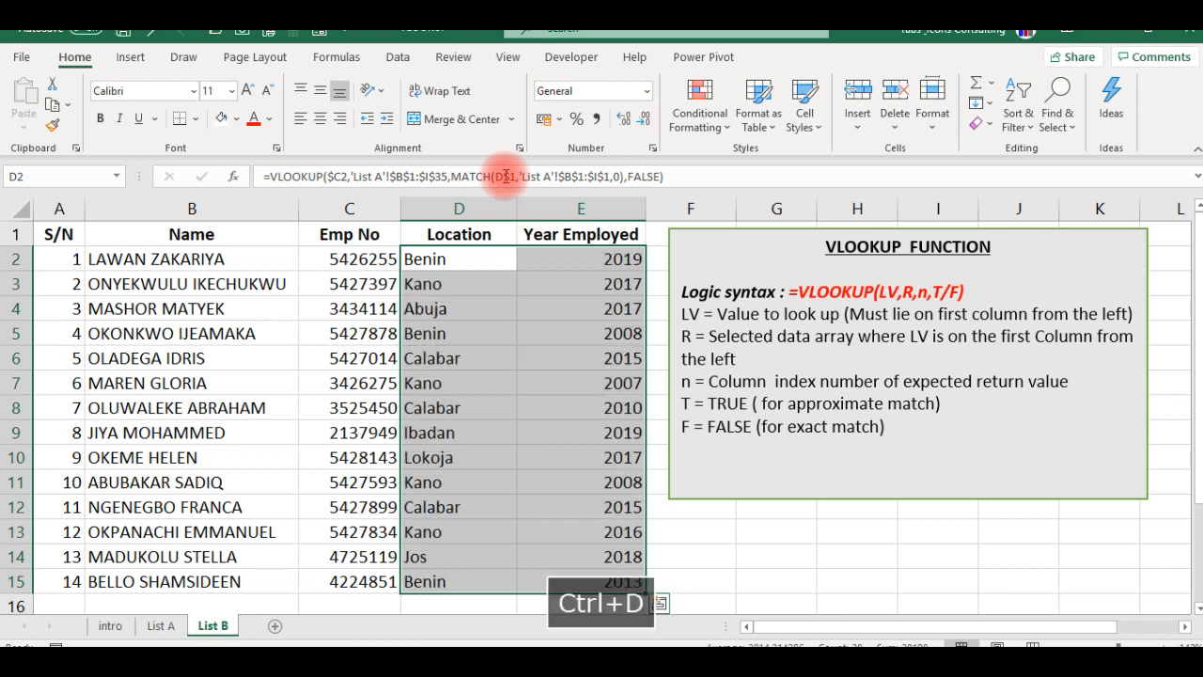
- Check the filled Location and Year Employed formulas in rows 3 and 4 against the employee records on List A
{"action": "left_click", "coordinate": [480, 274]}
{"action": "left_click", "coordinate": [601, 282]}
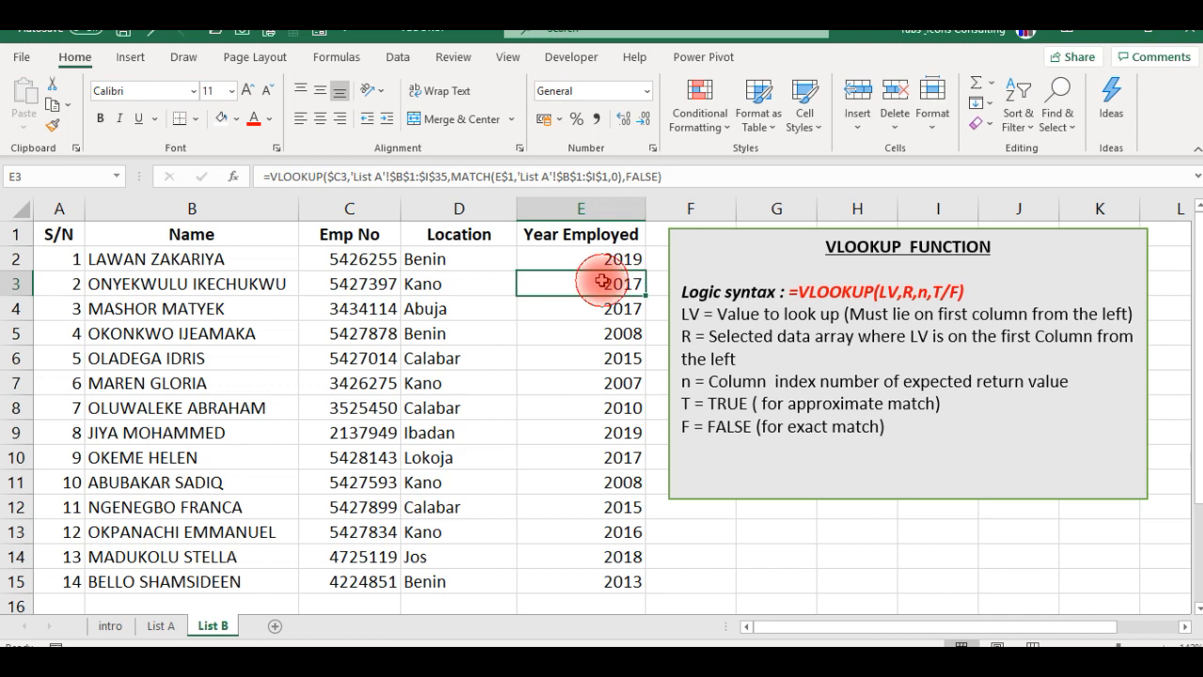
{"action": "left_click", "coordinate": [438, 311]}
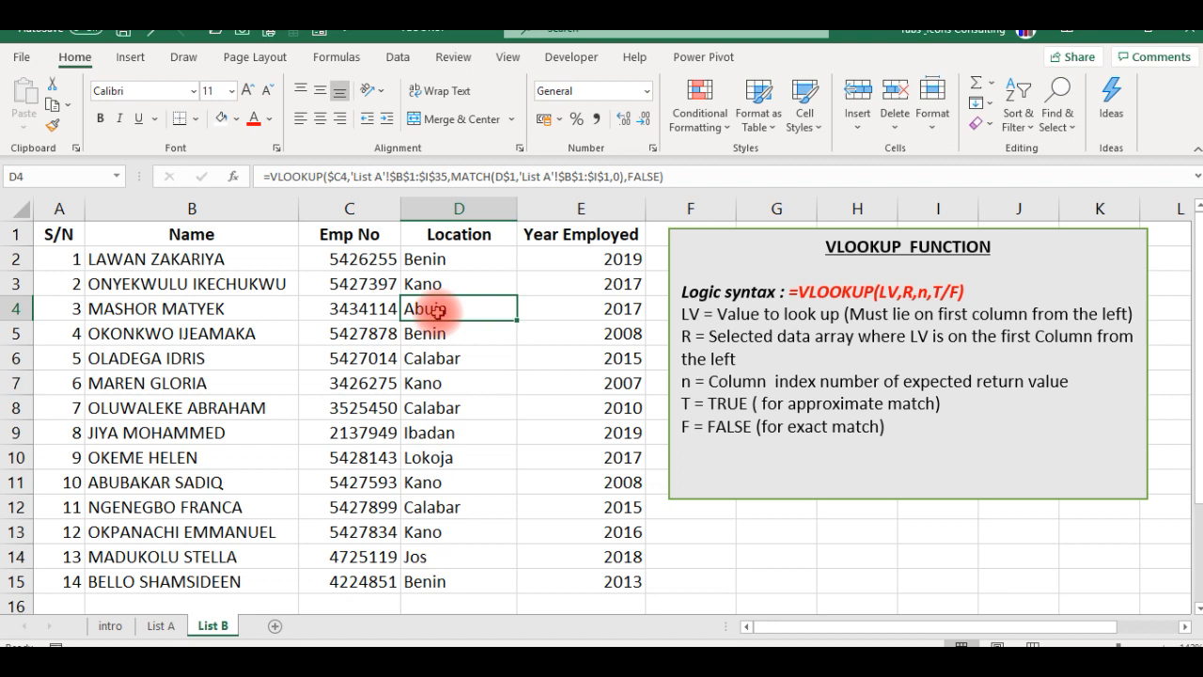
{"action": "left_click", "coordinate": [164, 626]}
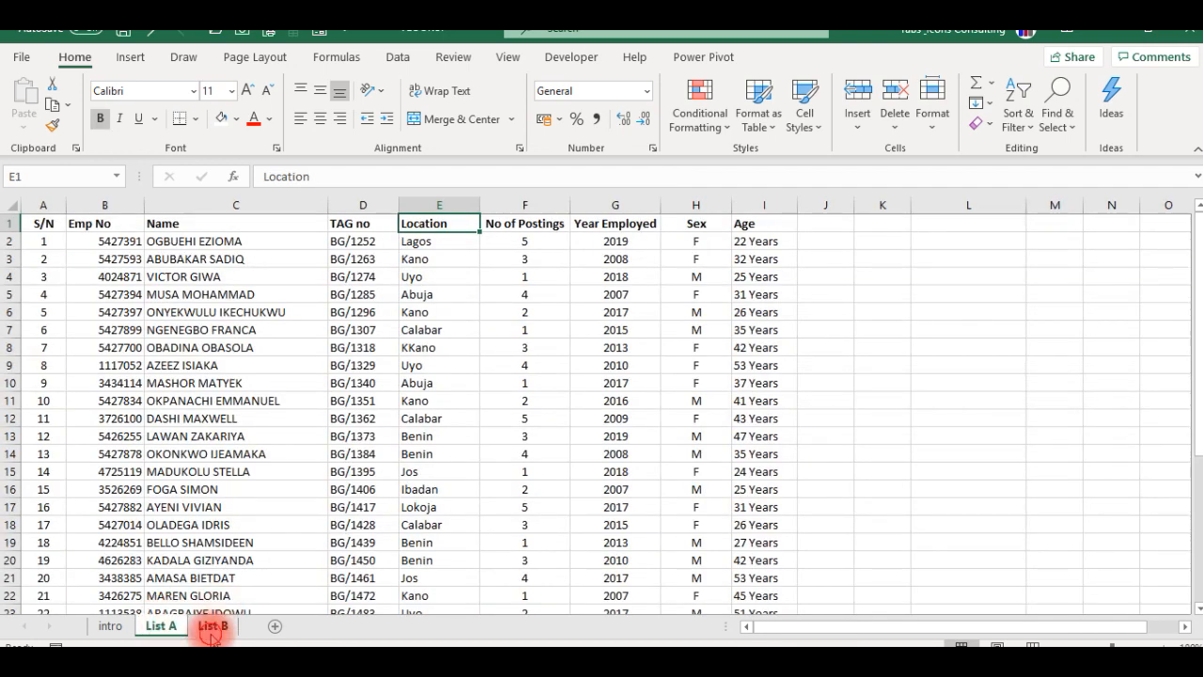
{"action": "left_click", "coordinate": [212, 627]}
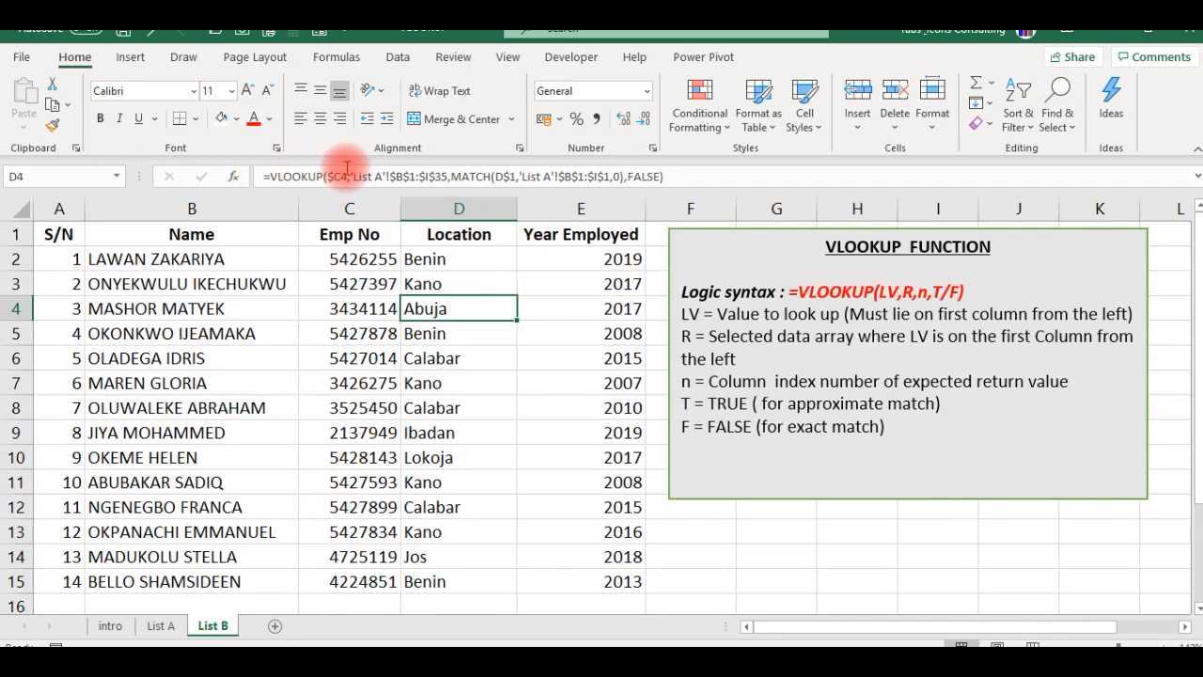
{"action": "left_click", "coordinate": [353, 277]}
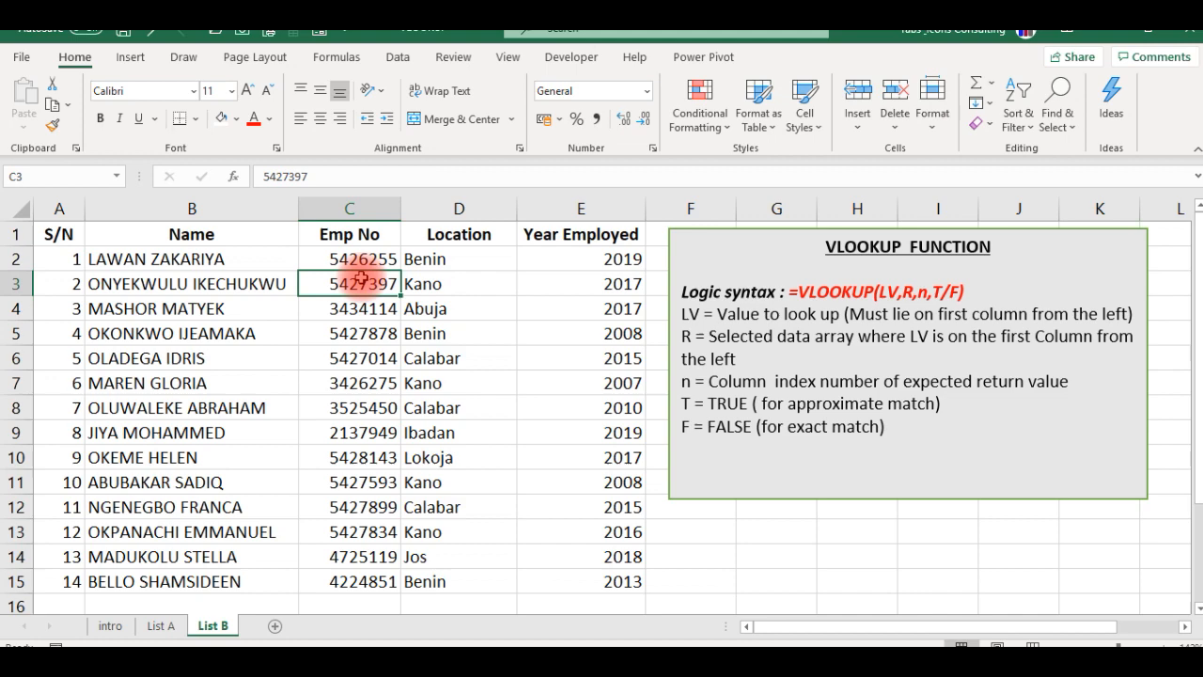
{"action": "left_click", "coordinate": [448, 282]}
{"action": "left_click", "coordinate": [161, 627]}
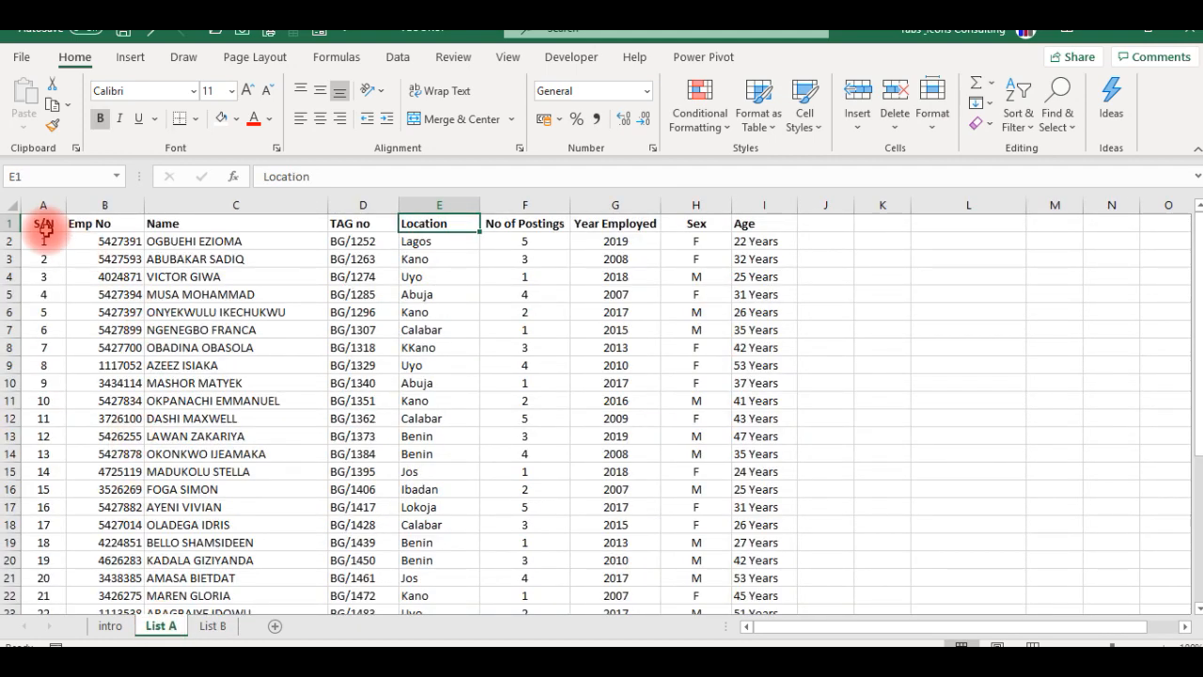
{"action": "left_click", "coordinate": [106, 258]}
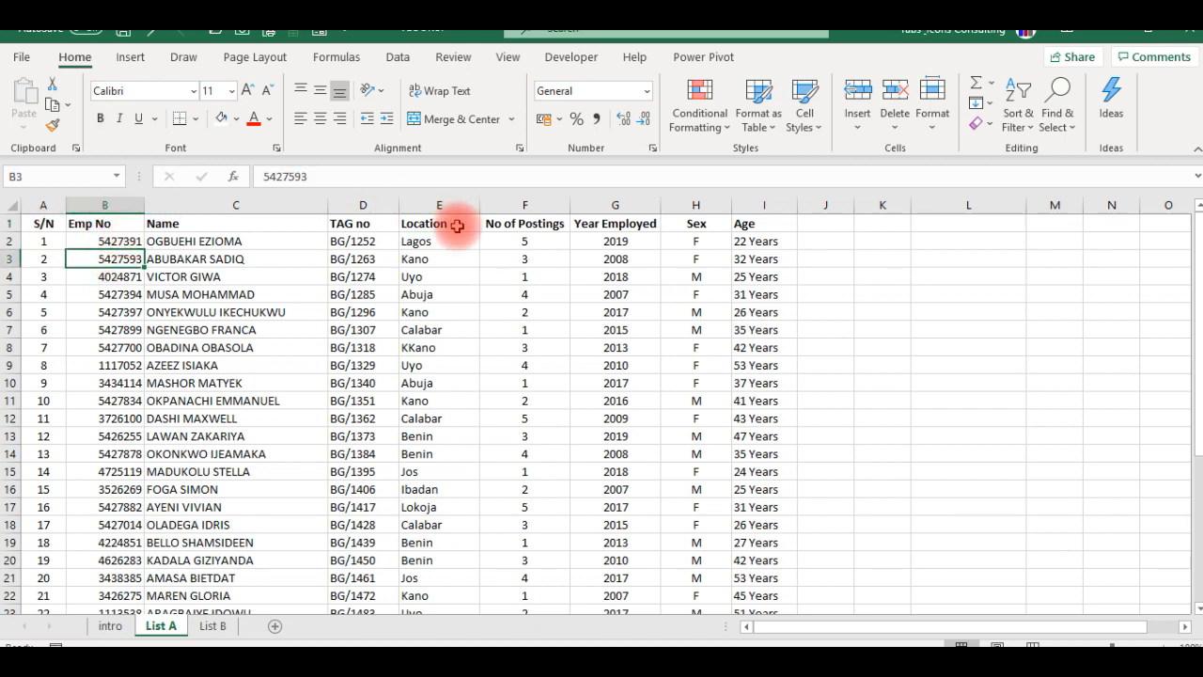
{"action": "left_click", "coordinate": [211, 627]}
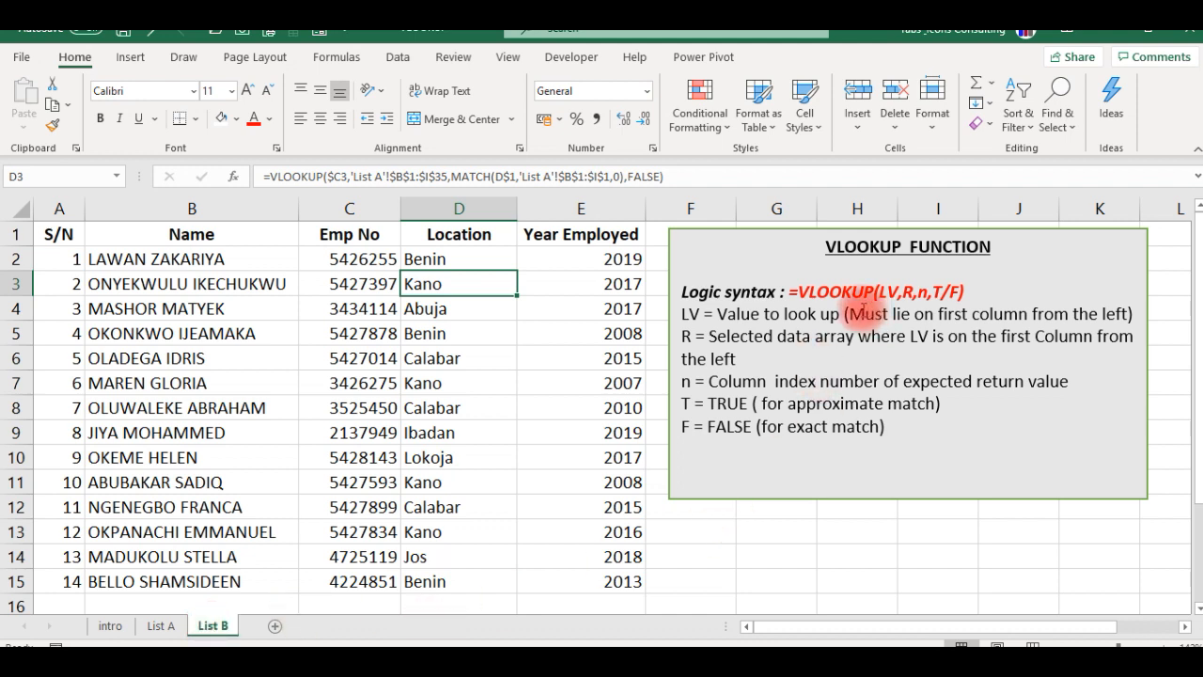
- Review the note on the lookup value's column position and compare it with the Emp No column on List A, returning to List B
{"action": "left_click_drag", "start_coordinate": [849, 315], "coordinate": [1114, 315]}
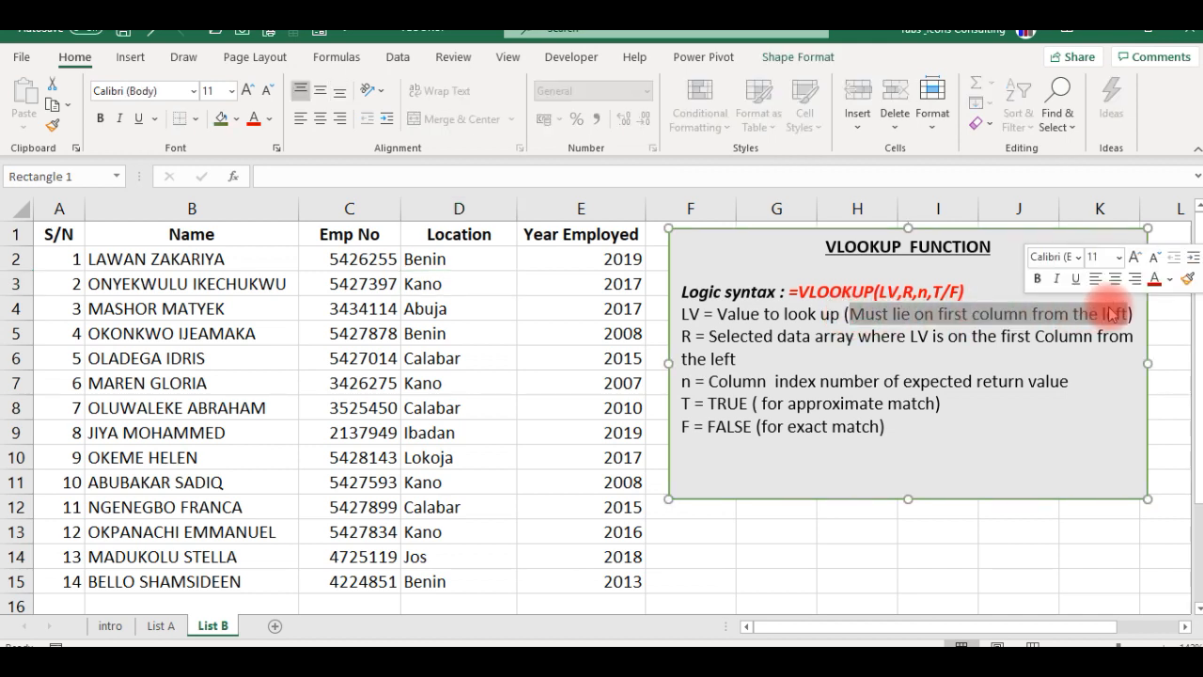
{"action": "left_click", "coordinate": [537, 402]}
{"action": "key", "text": "Escape"}
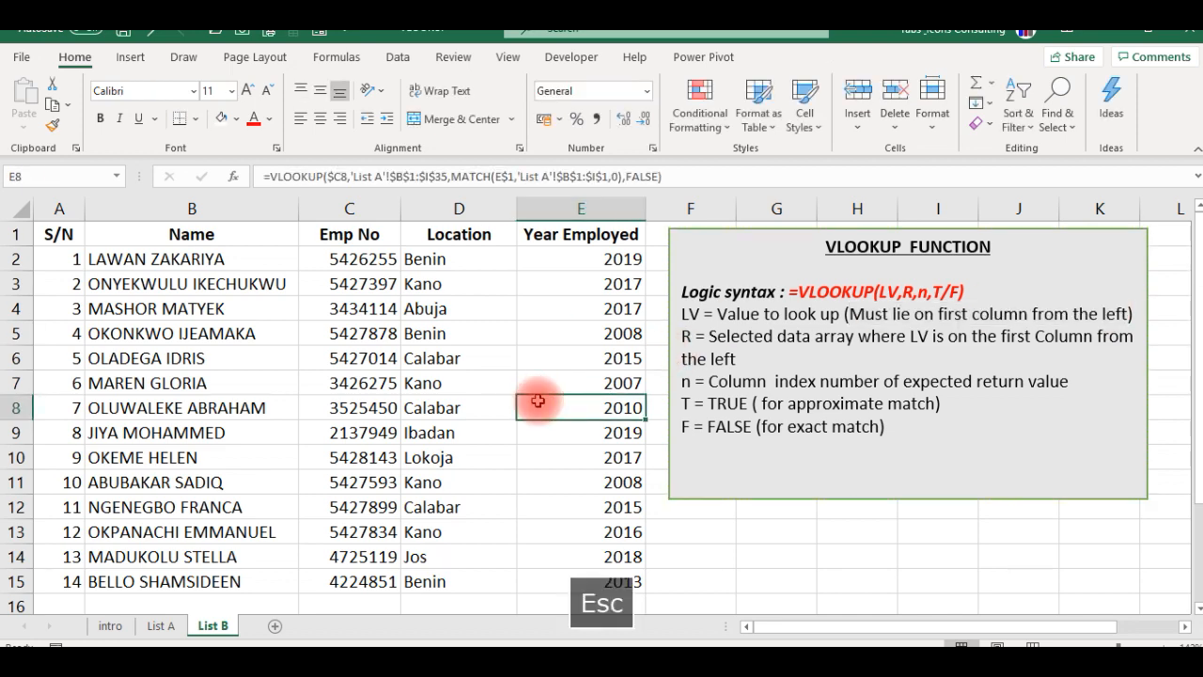
{"action": "left_click", "coordinate": [157, 625]}
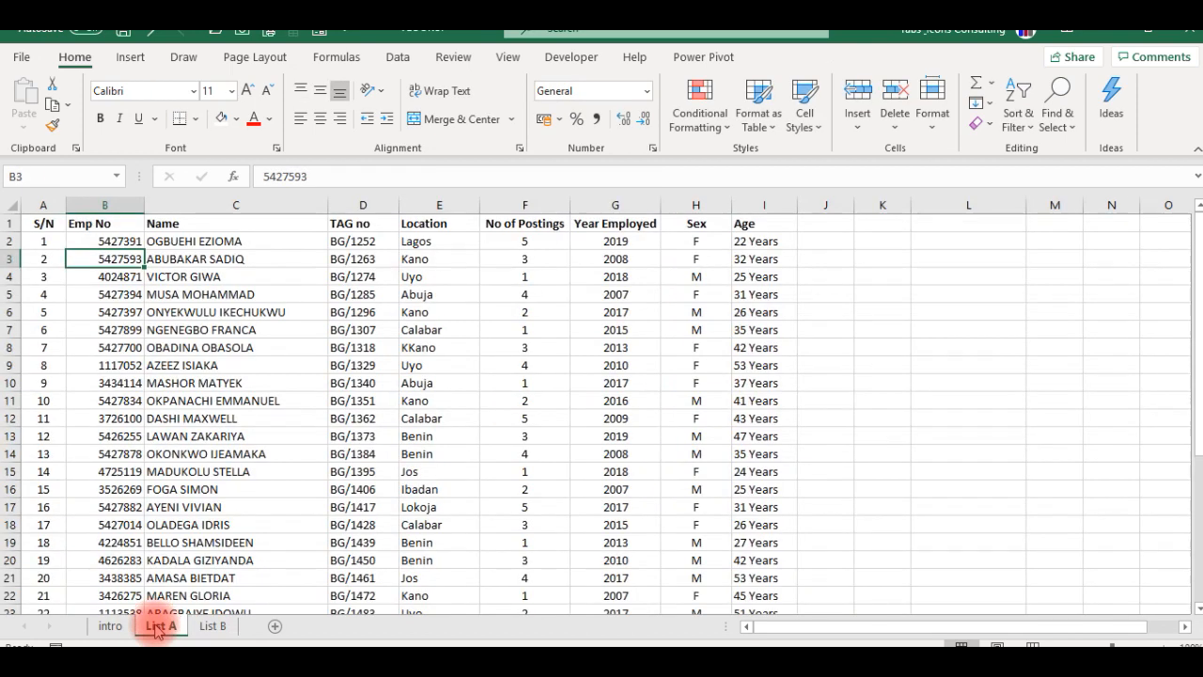
{"action": "left_click", "coordinate": [105, 204]}
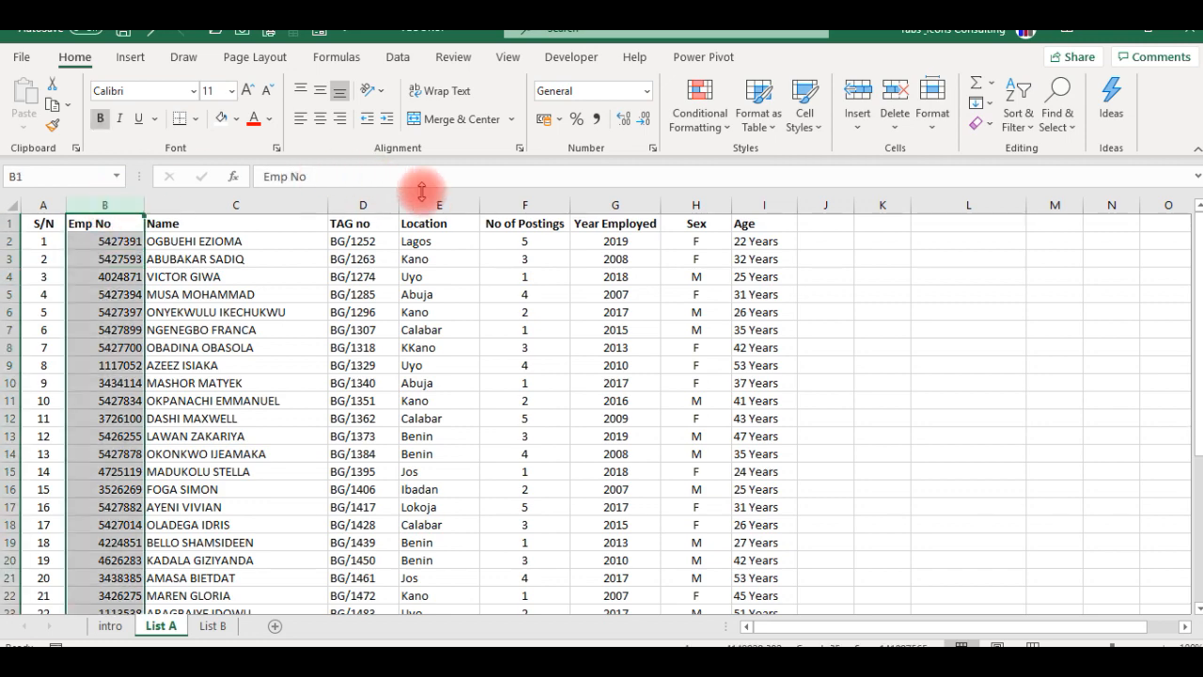
{"action": "left_click", "coordinate": [499, 202]}
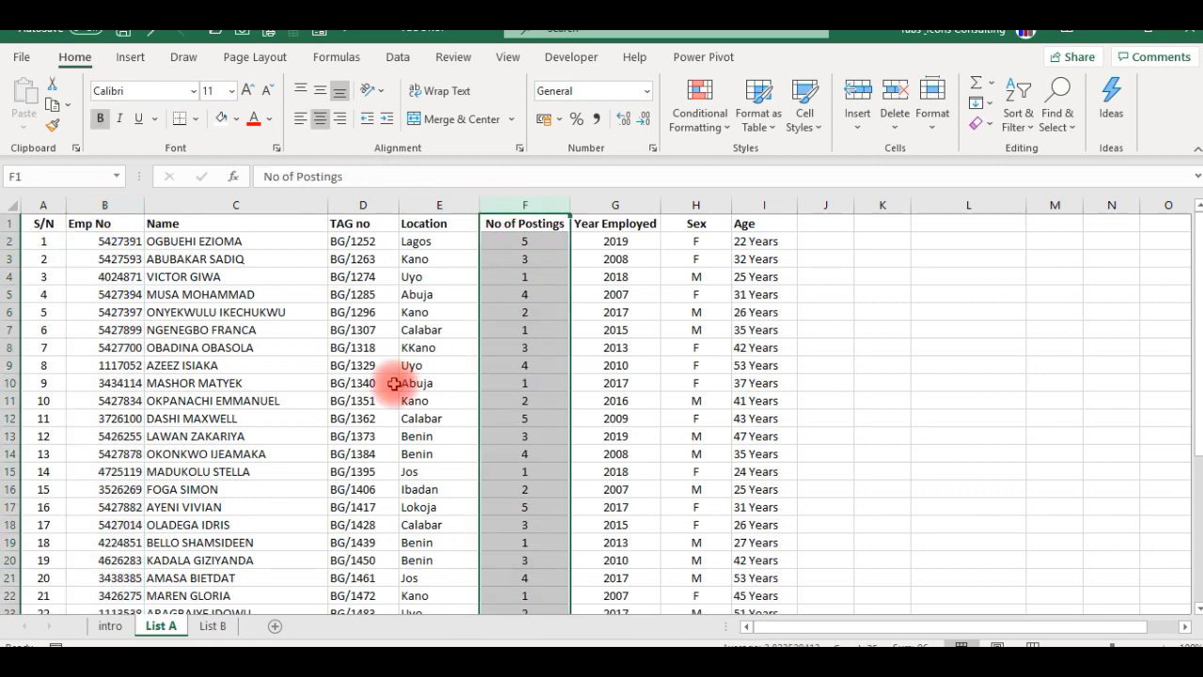
{"action": "left_click", "coordinate": [393, 383]}
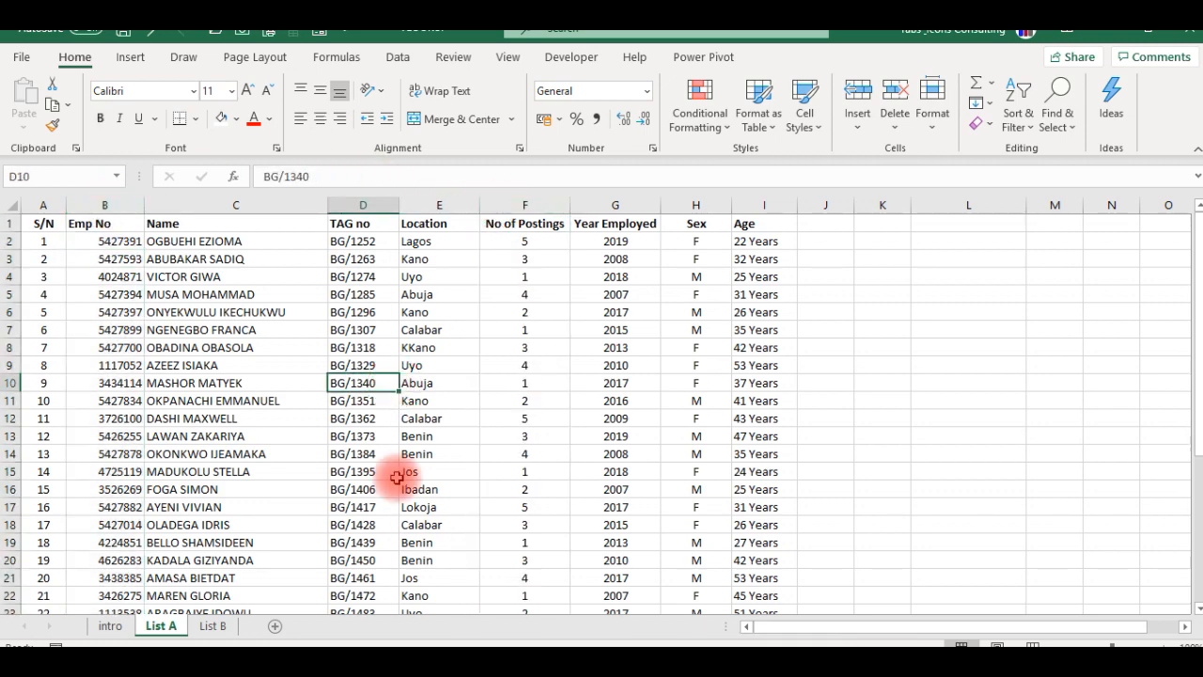
{"action": "left_click", "coordinate": [214, 627]}
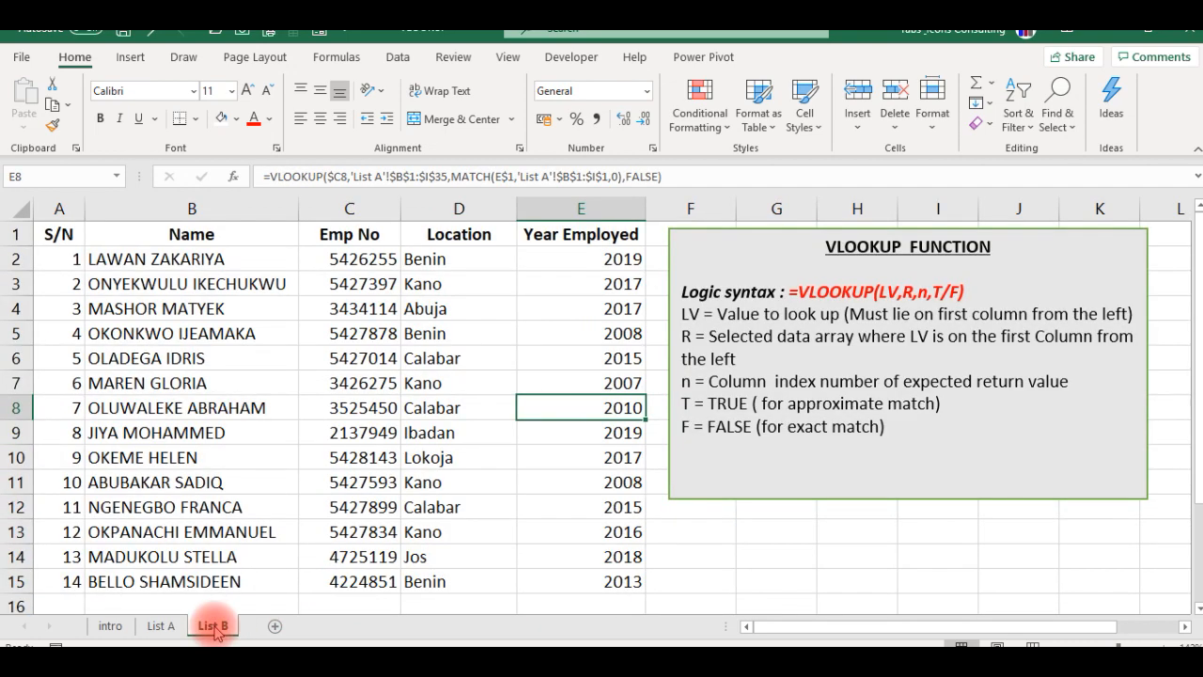